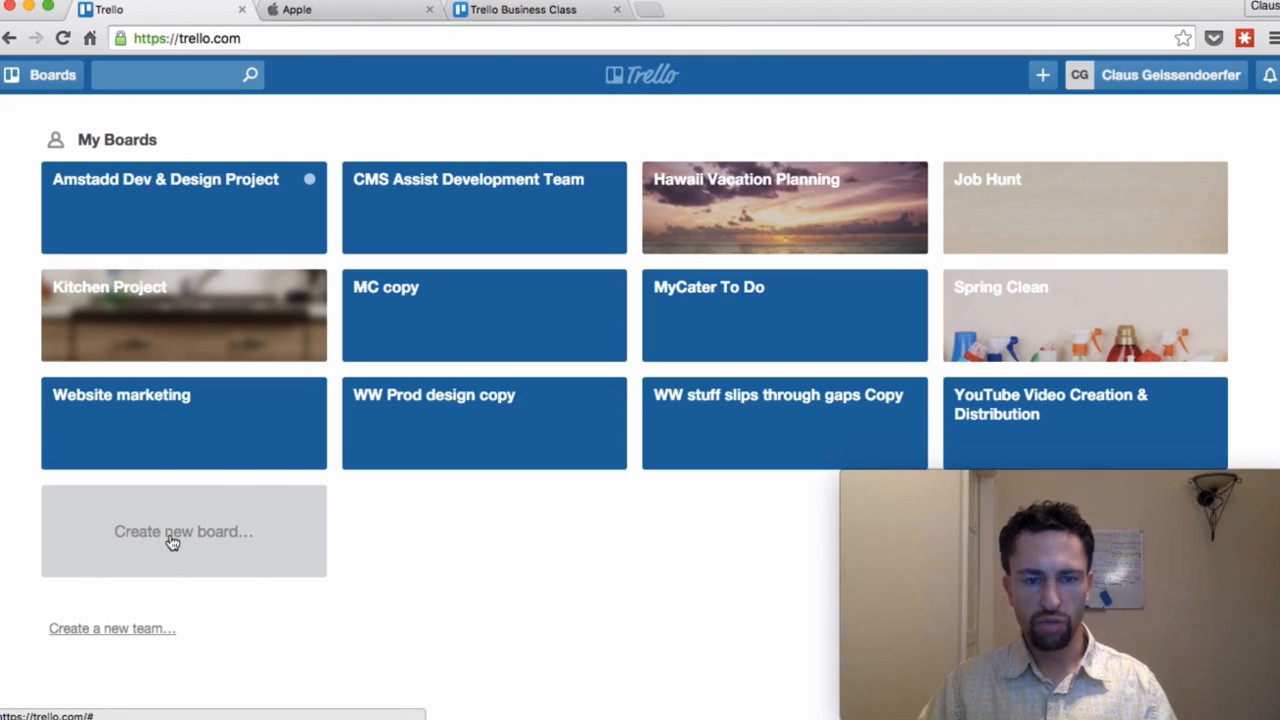
Step: Create a new private board titled 'Website development'
left_click(172, 538)
type("Web")
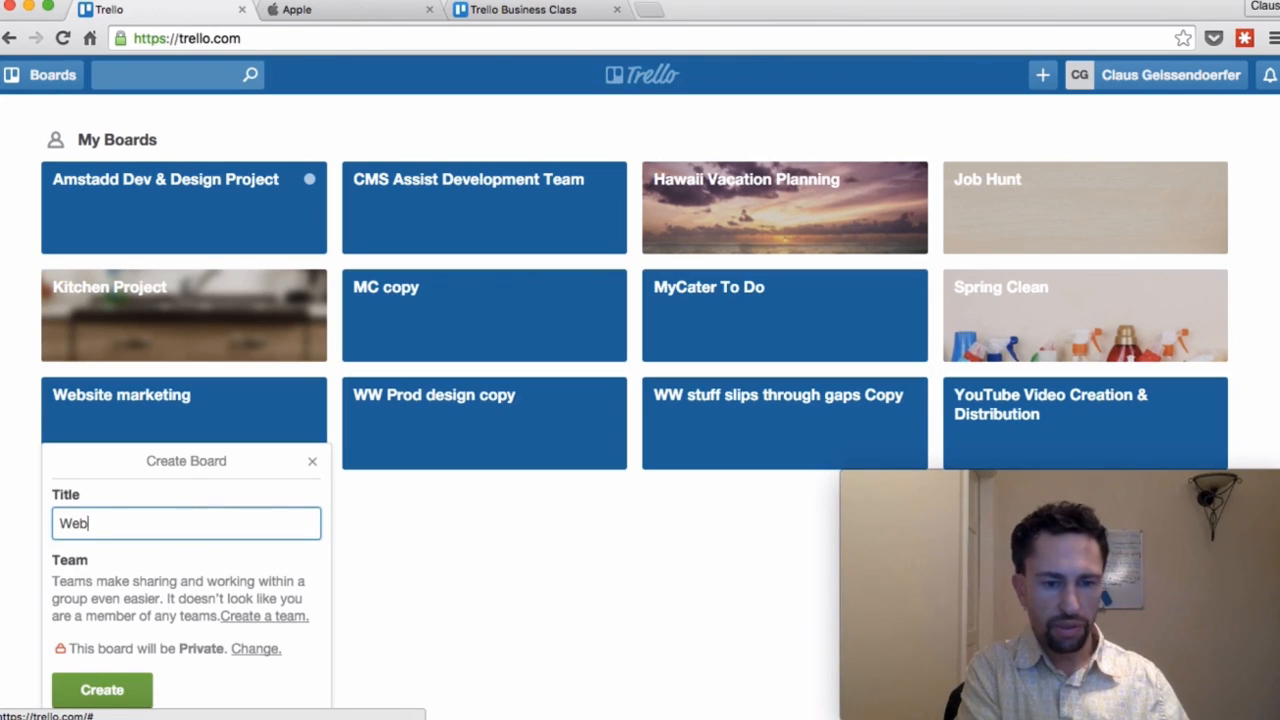
type("site development")
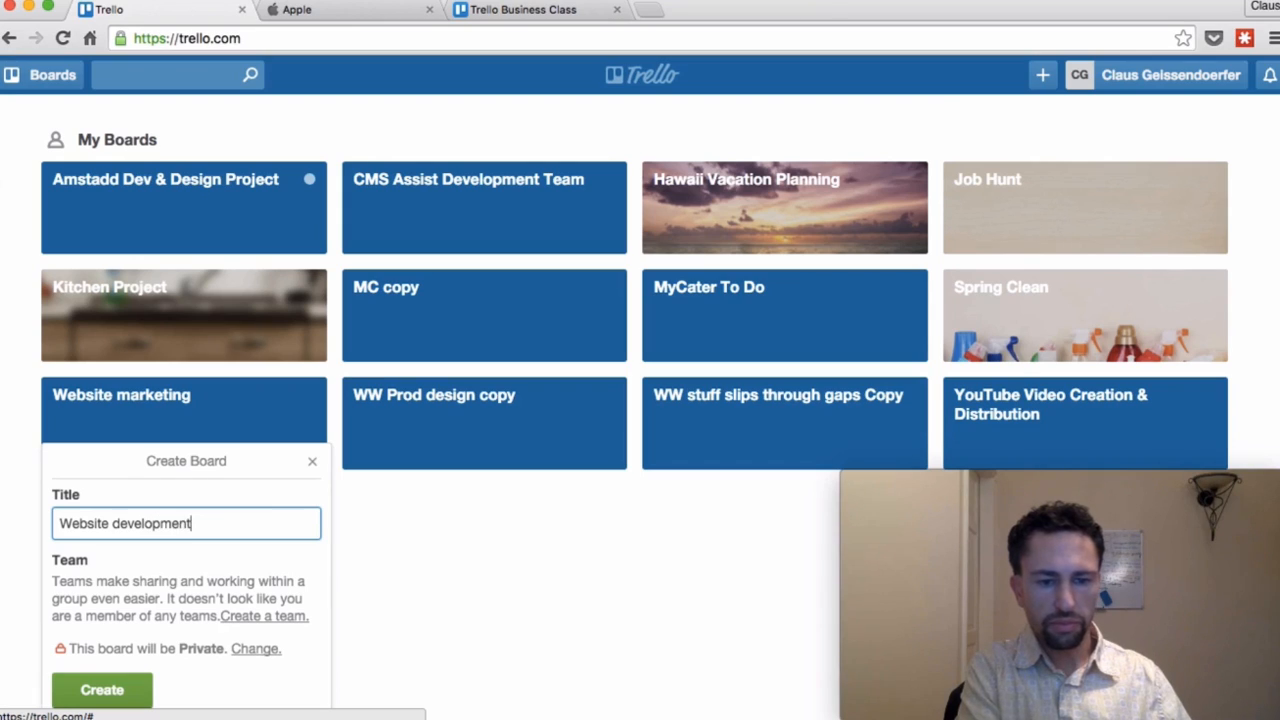
key("Return")
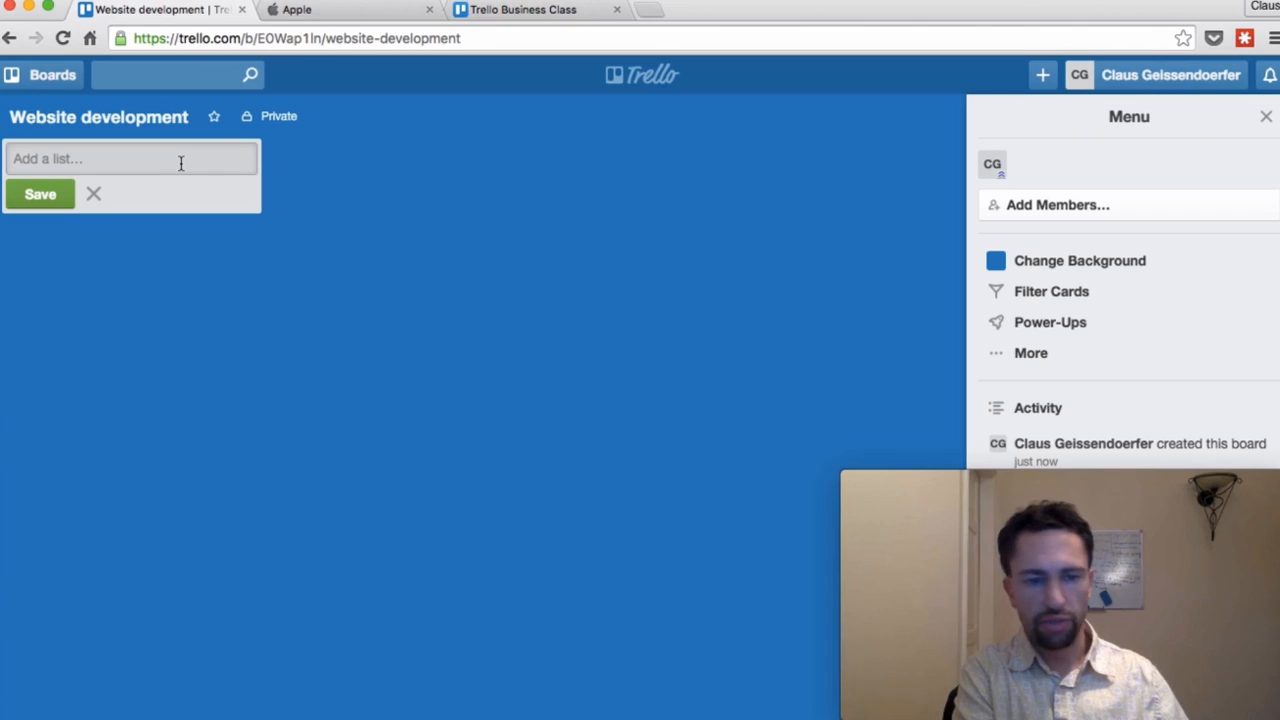
Step: Add the lists To Do, Doing, Done / Reviewed and Ideas to the board
type("To")
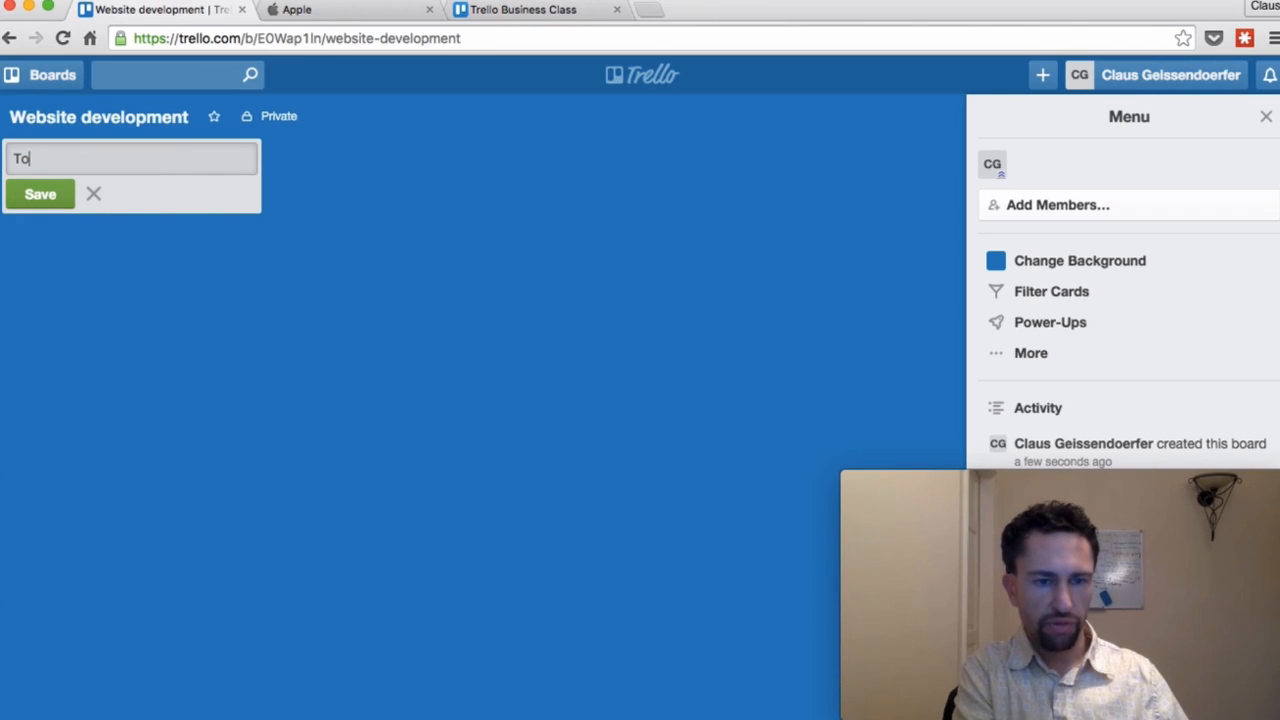
type(" Do")
key("Return")
type("Doing")
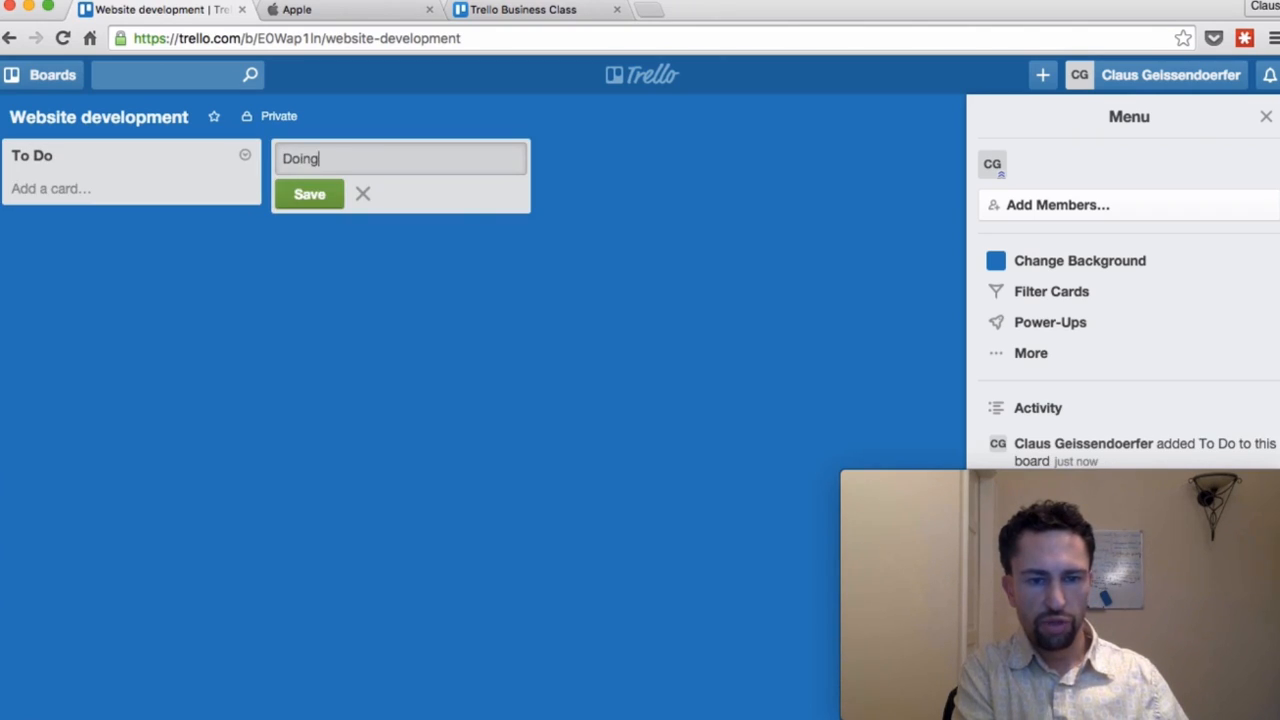
key("Return")
type("Done")
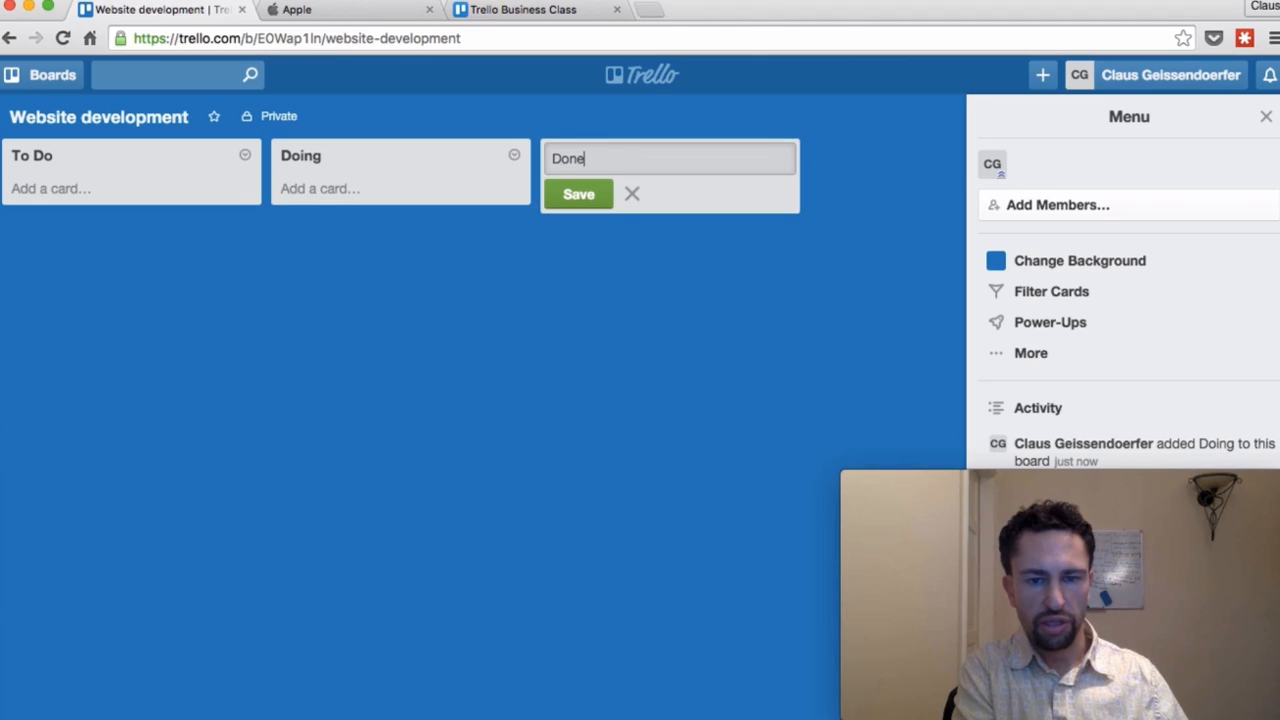
type(" / Reviewed")
key("Return")
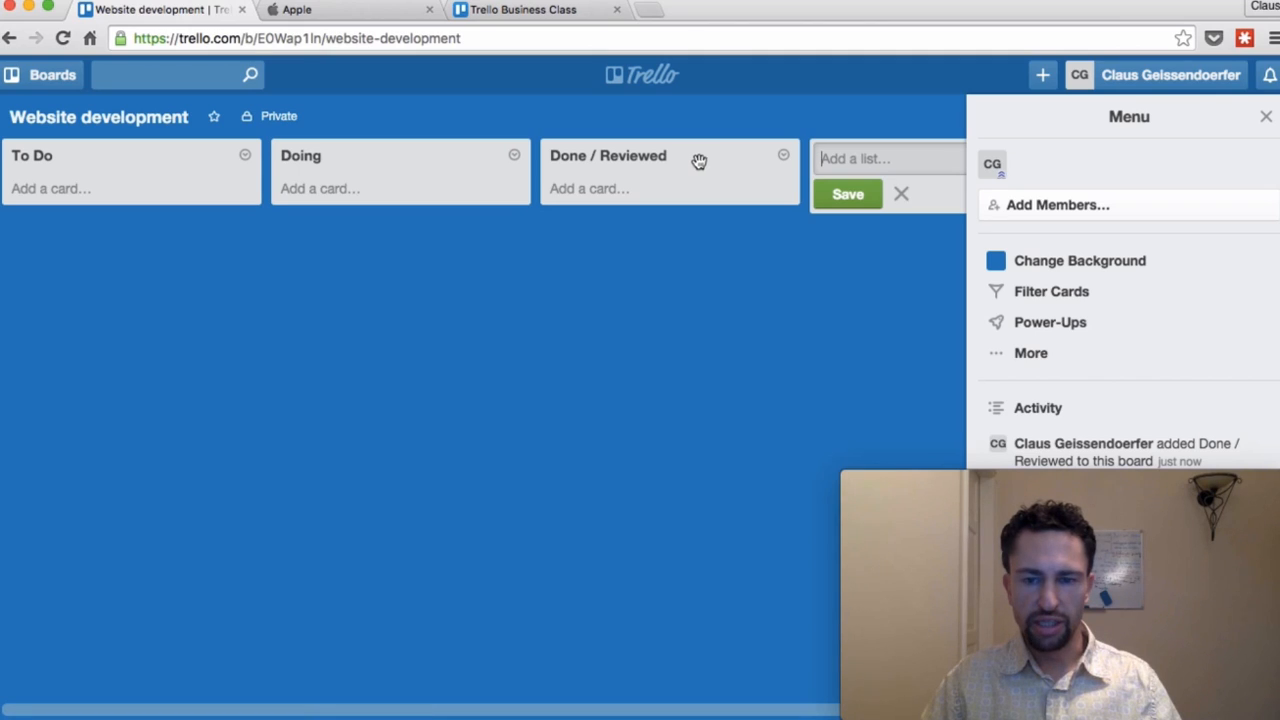
type("Waitin")
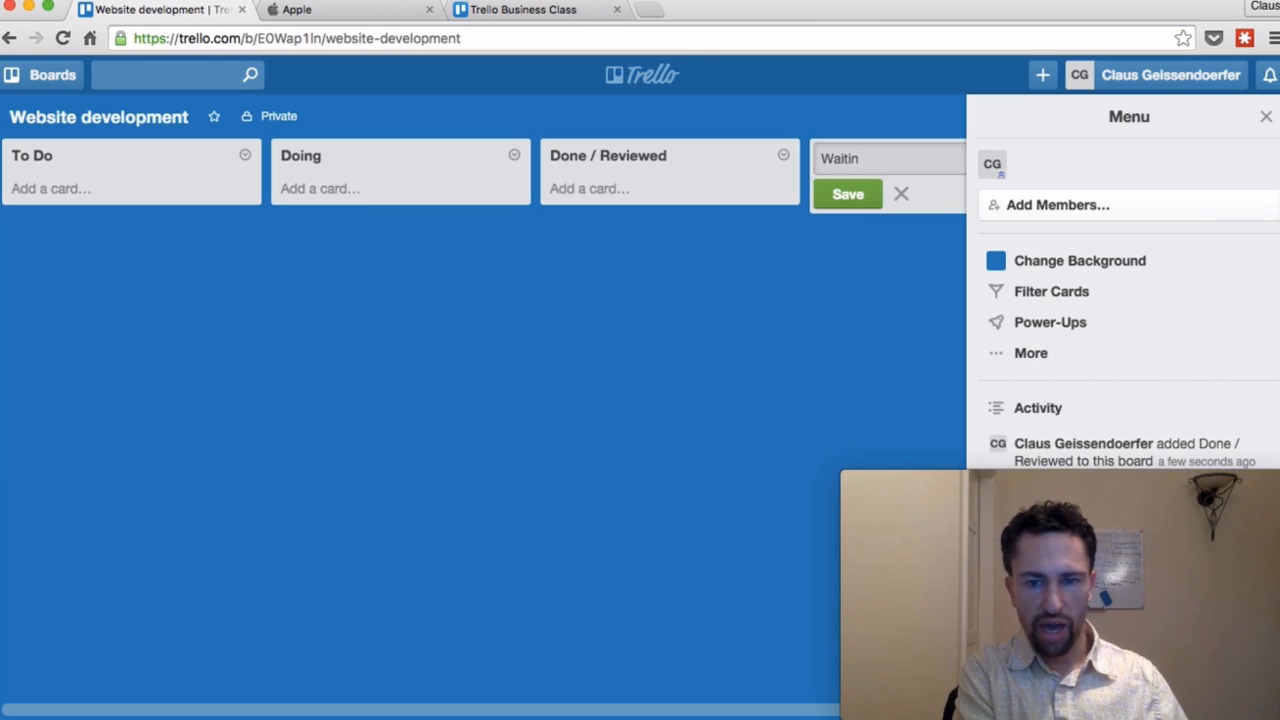
key("BackSpace")
type("Ideas")
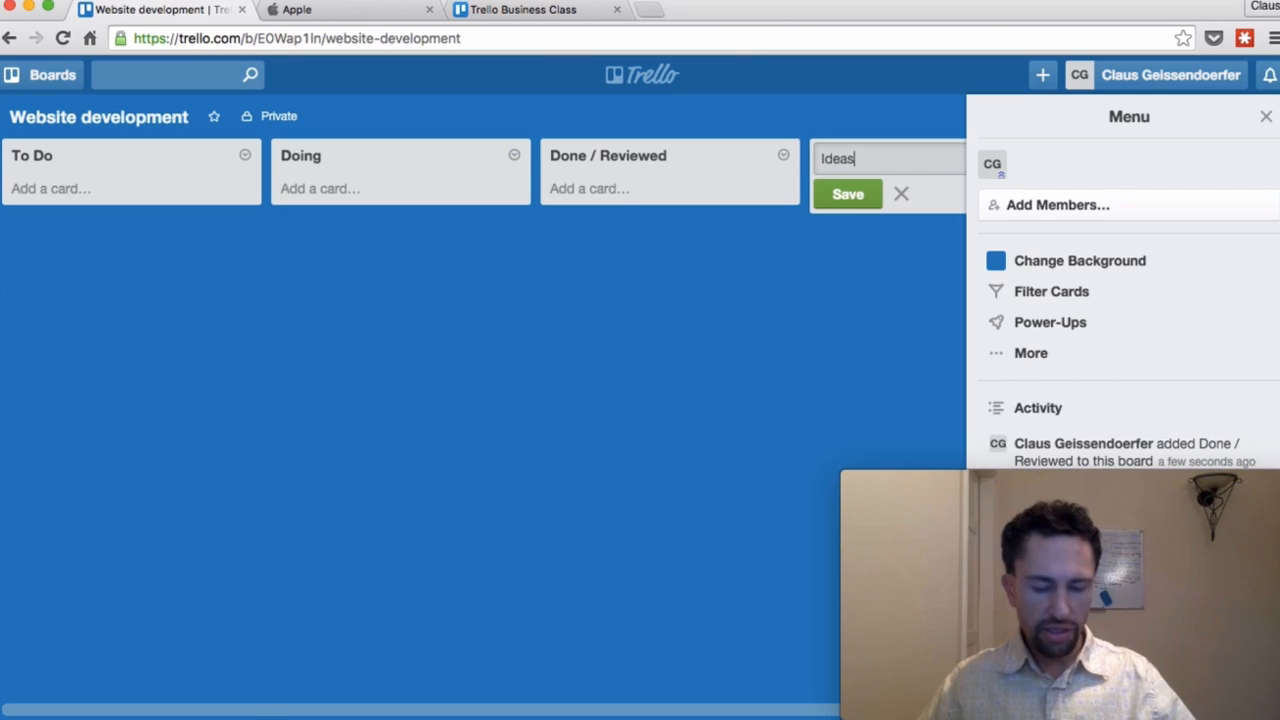
key("Return")
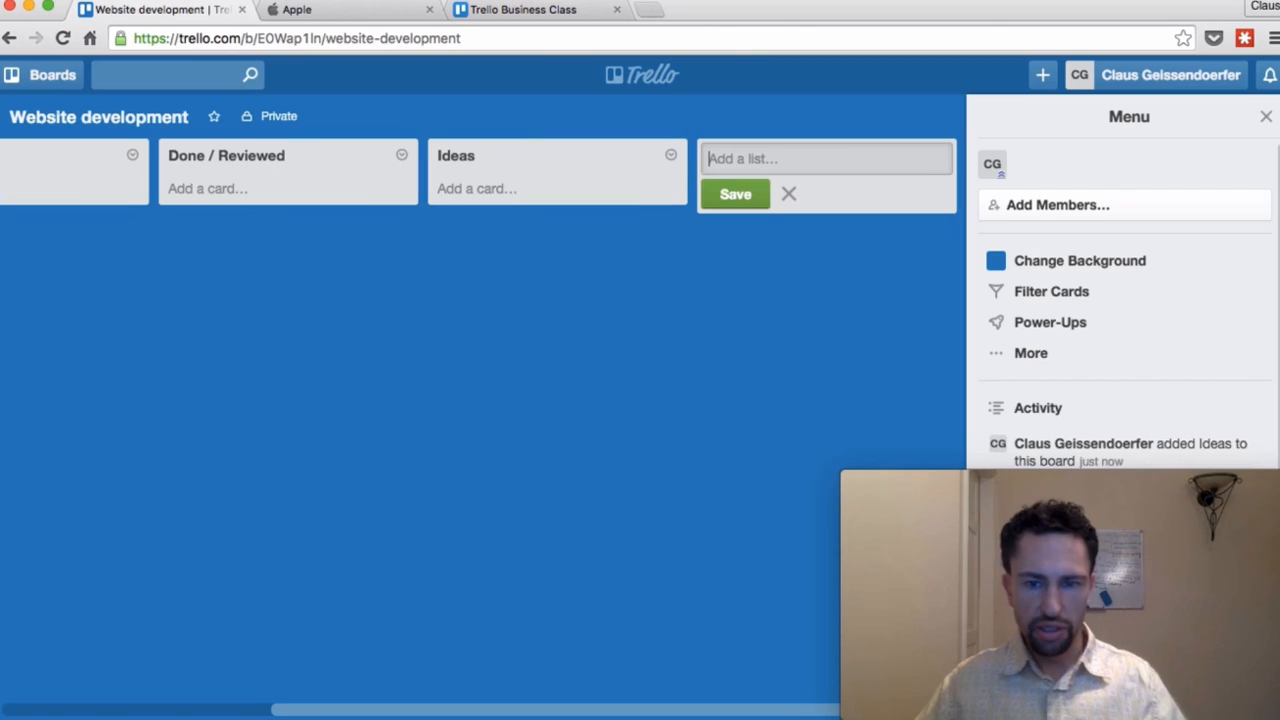
Step: Move the Ideas list to the far left and add a 'Create wireframes' card to To Do
left_click_drag(368, 716, 96, 716)
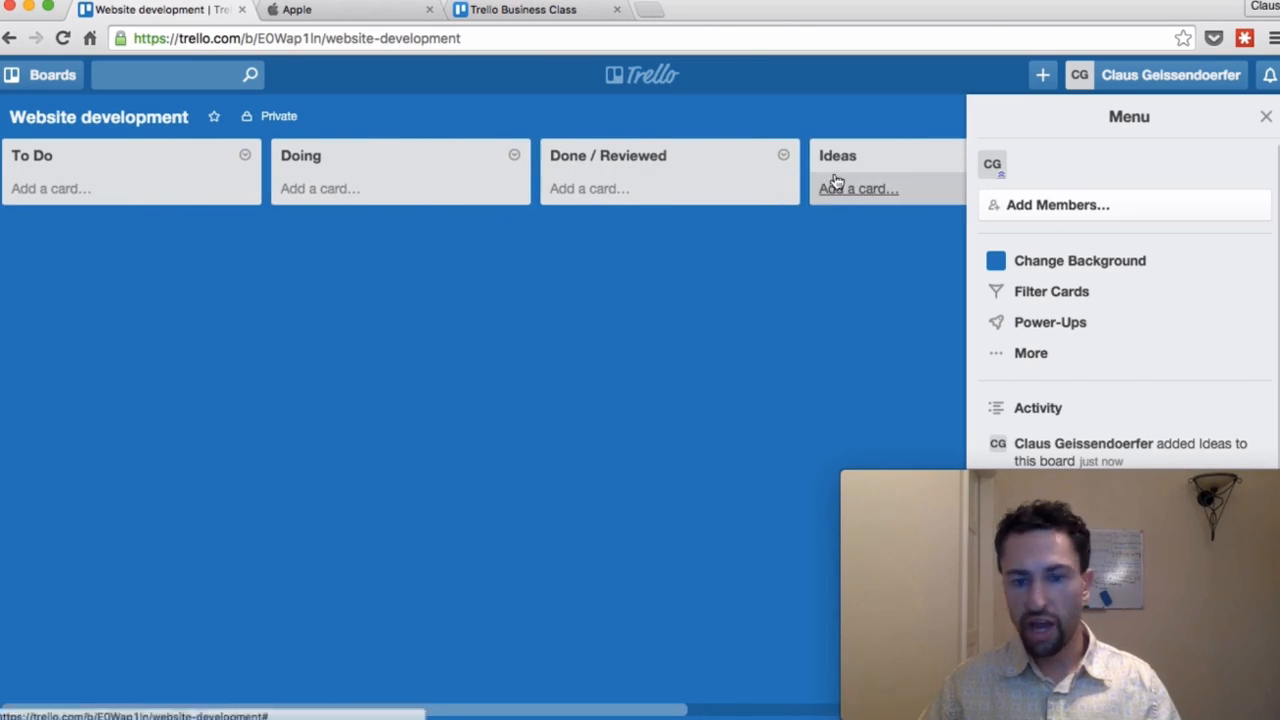
left_click_drag(840, 163, 43, 163)
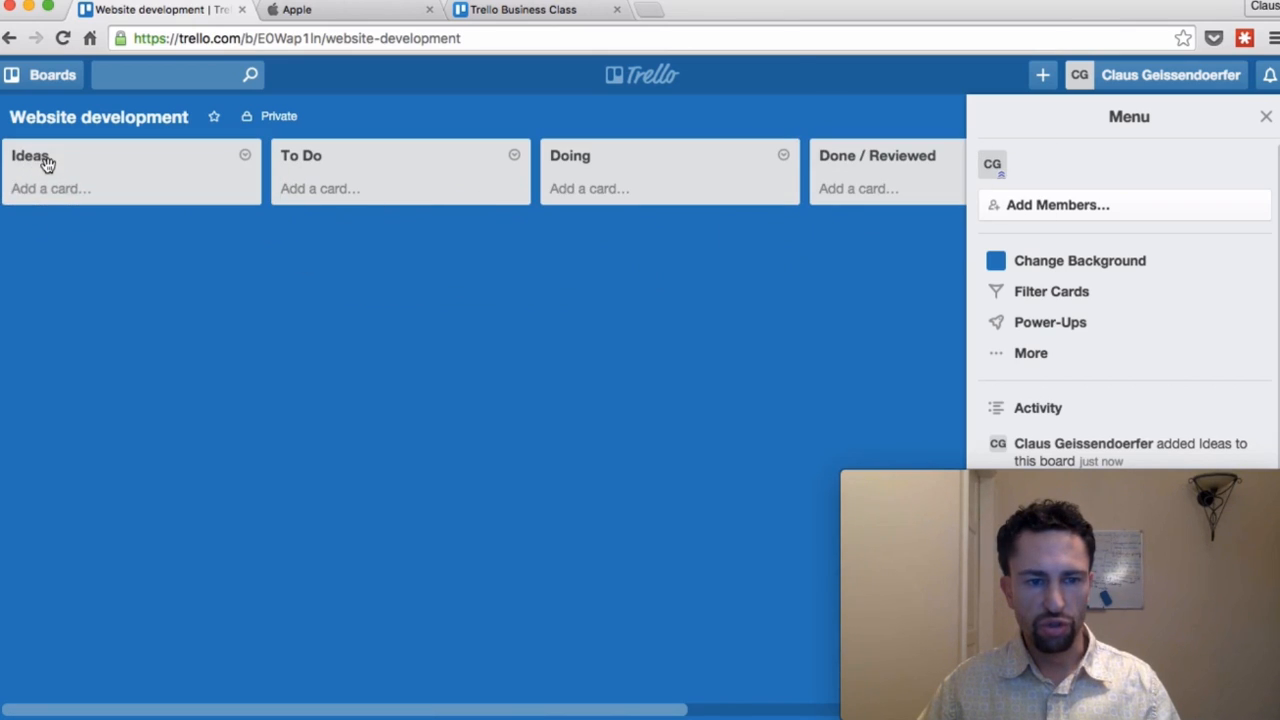
left_click(336, 191)
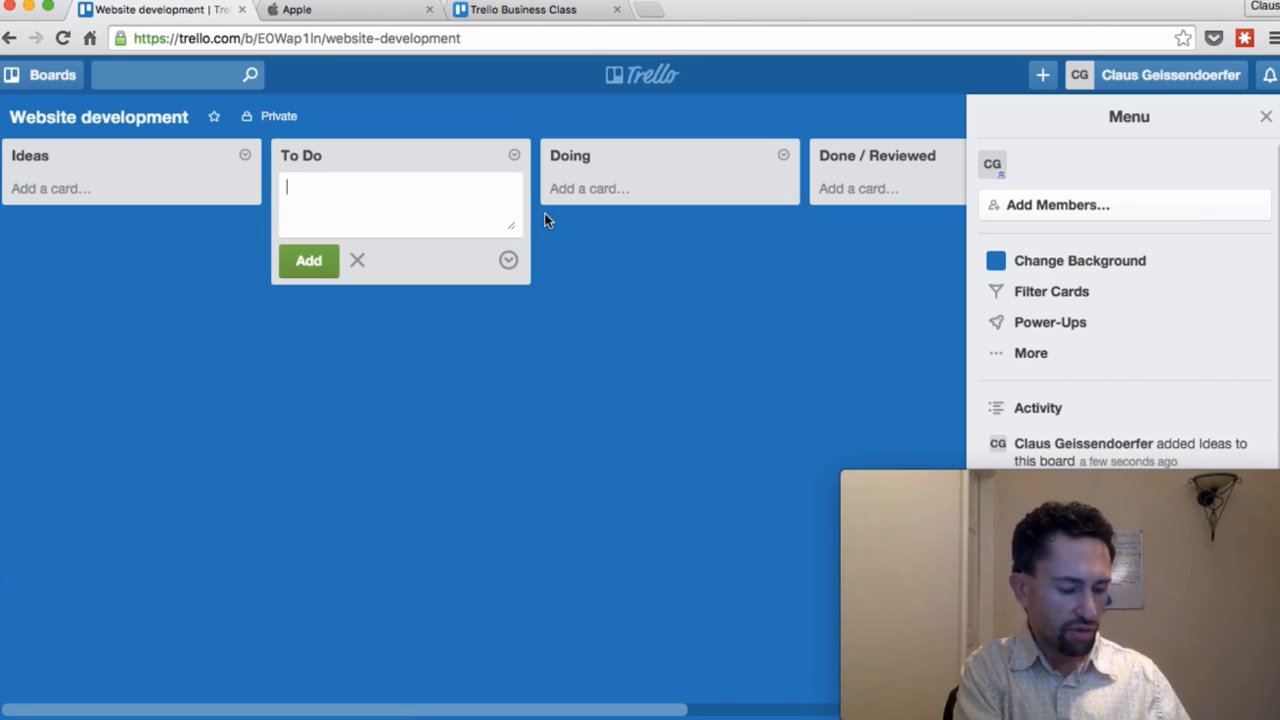
type("Create ")
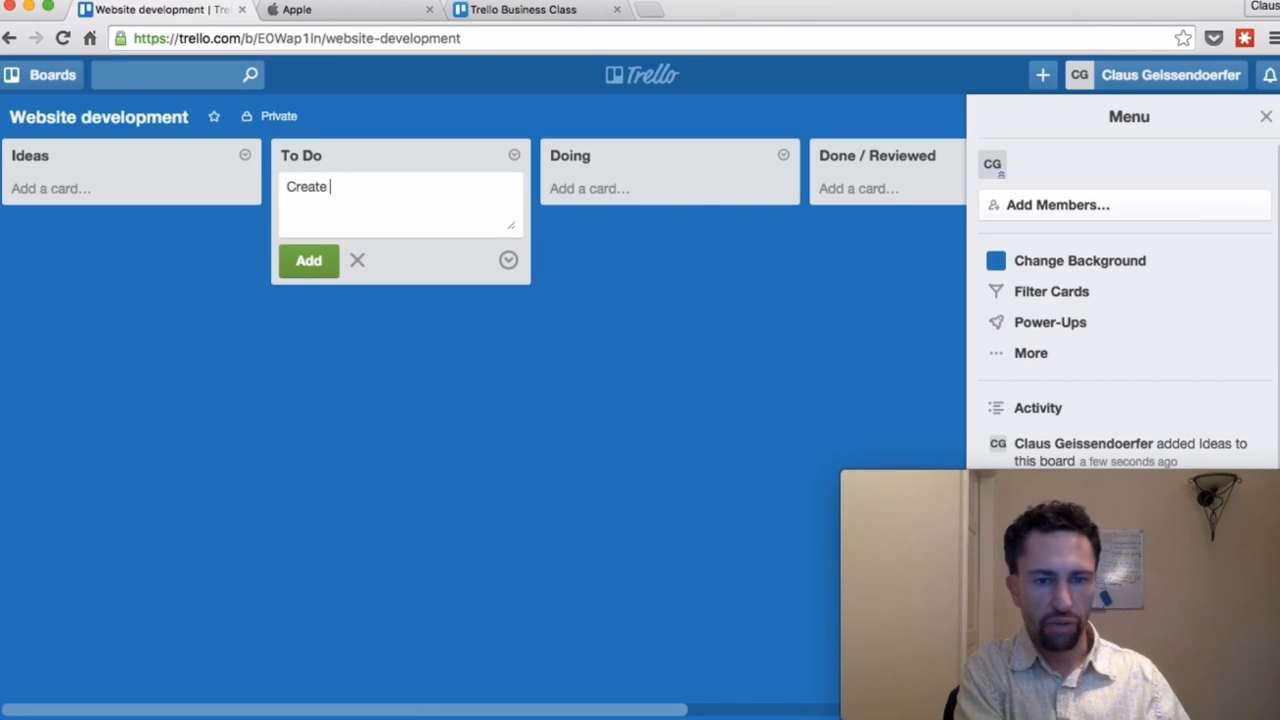
type("wireframes")
key("Return")
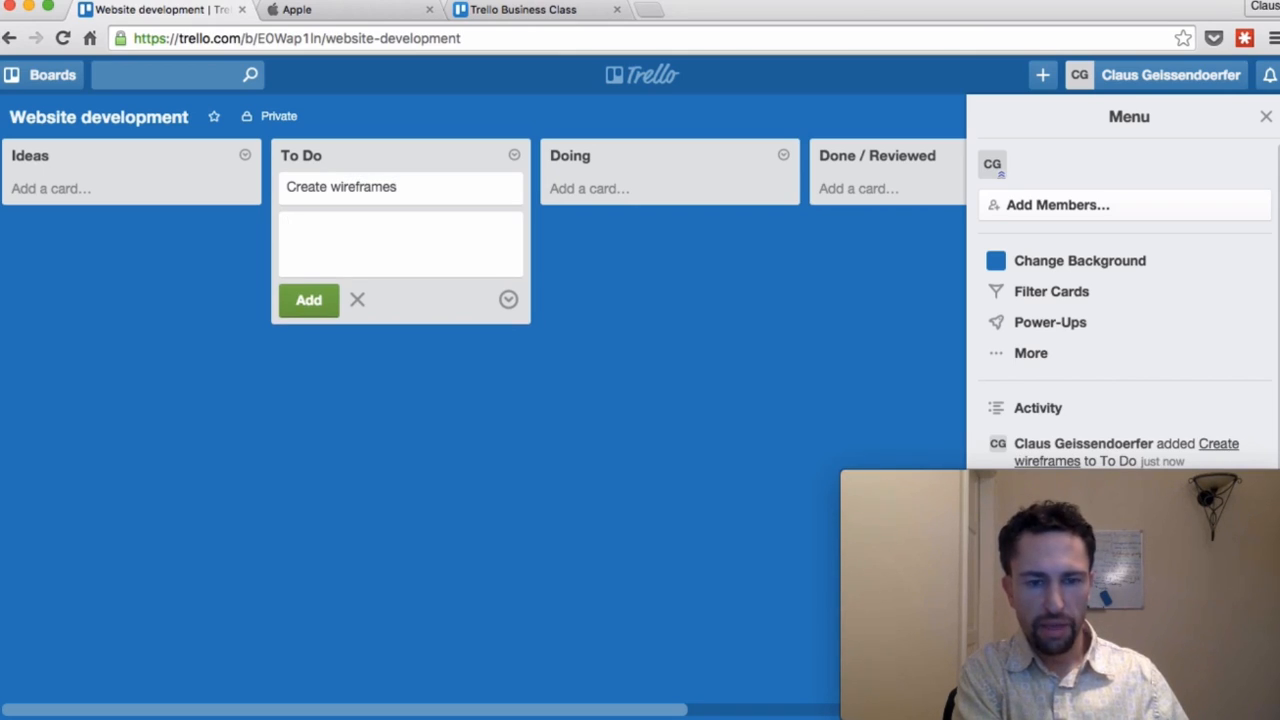
Step: Add 'Register a domain name' and 'Choose a hosting provider' cards to To Do, then open the latter
type("Register a dom")
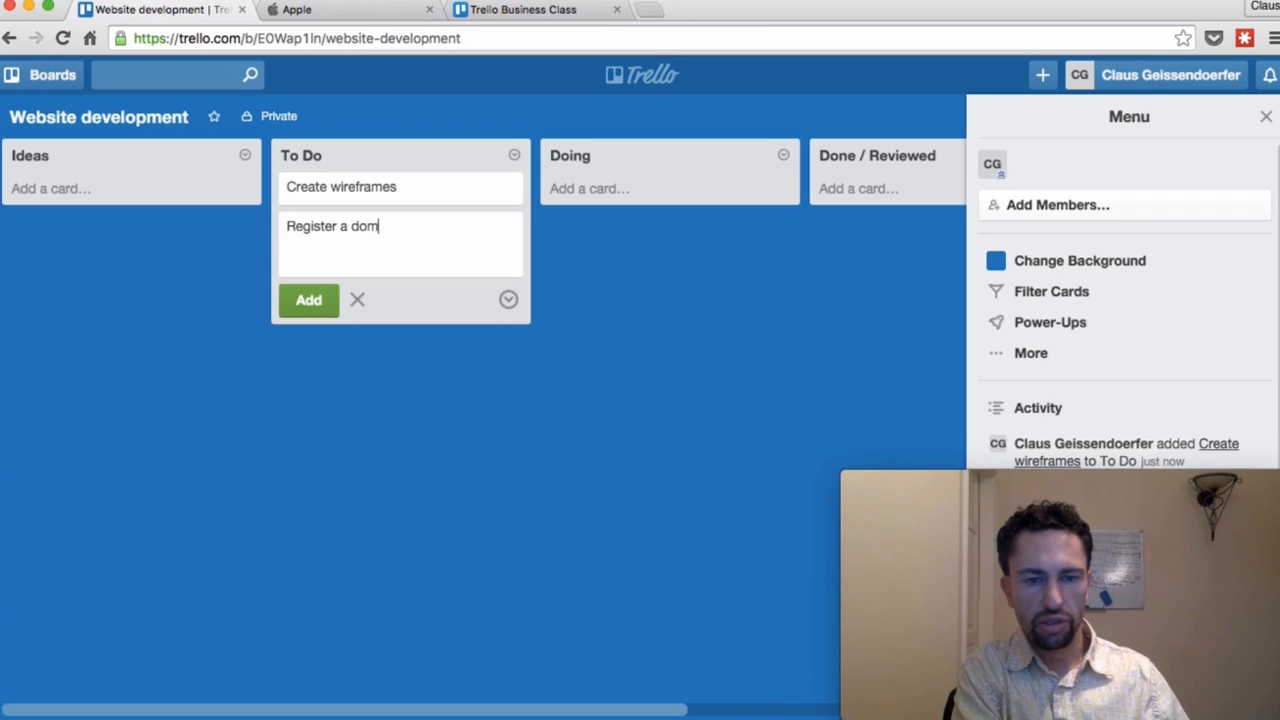
type("ain name")
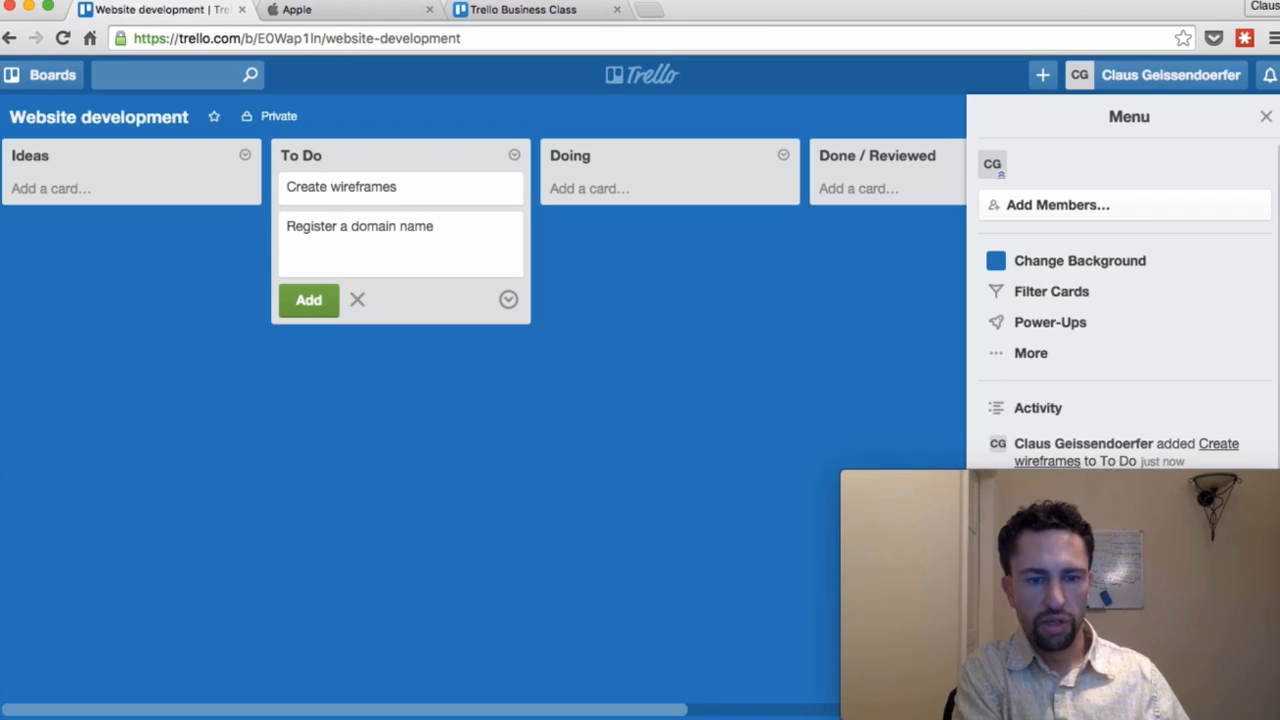
key("Return")
type("Choos a")
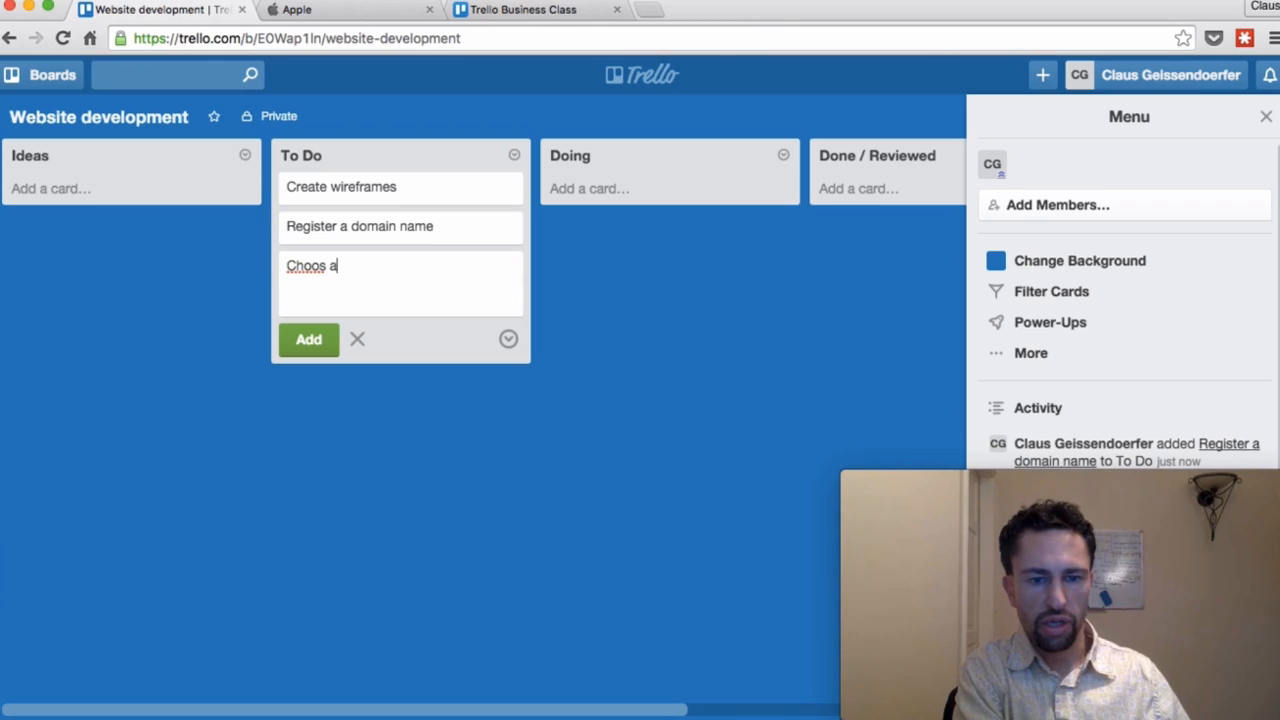
key("BackSpace")
key("BackSpace")
key("BackSpace")
type("e a hosting provde")
key("BackSpace")
type("der")
key("Return")
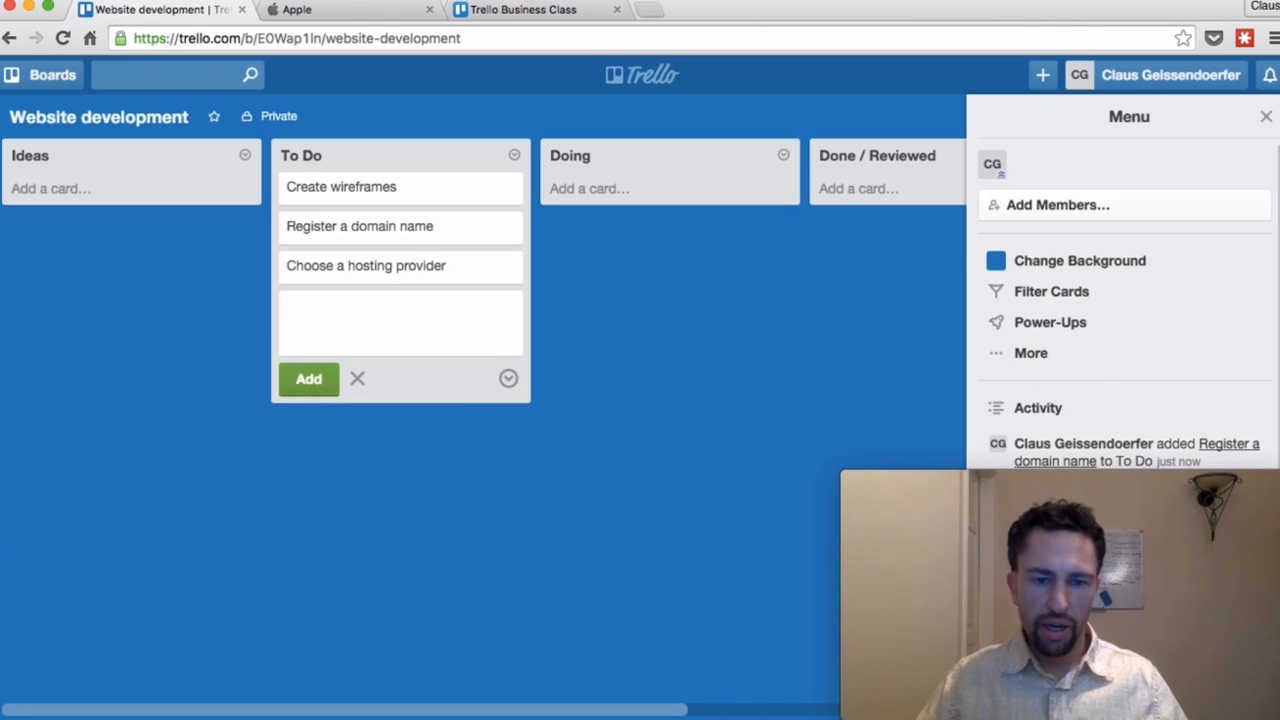
left_click(408, 272)
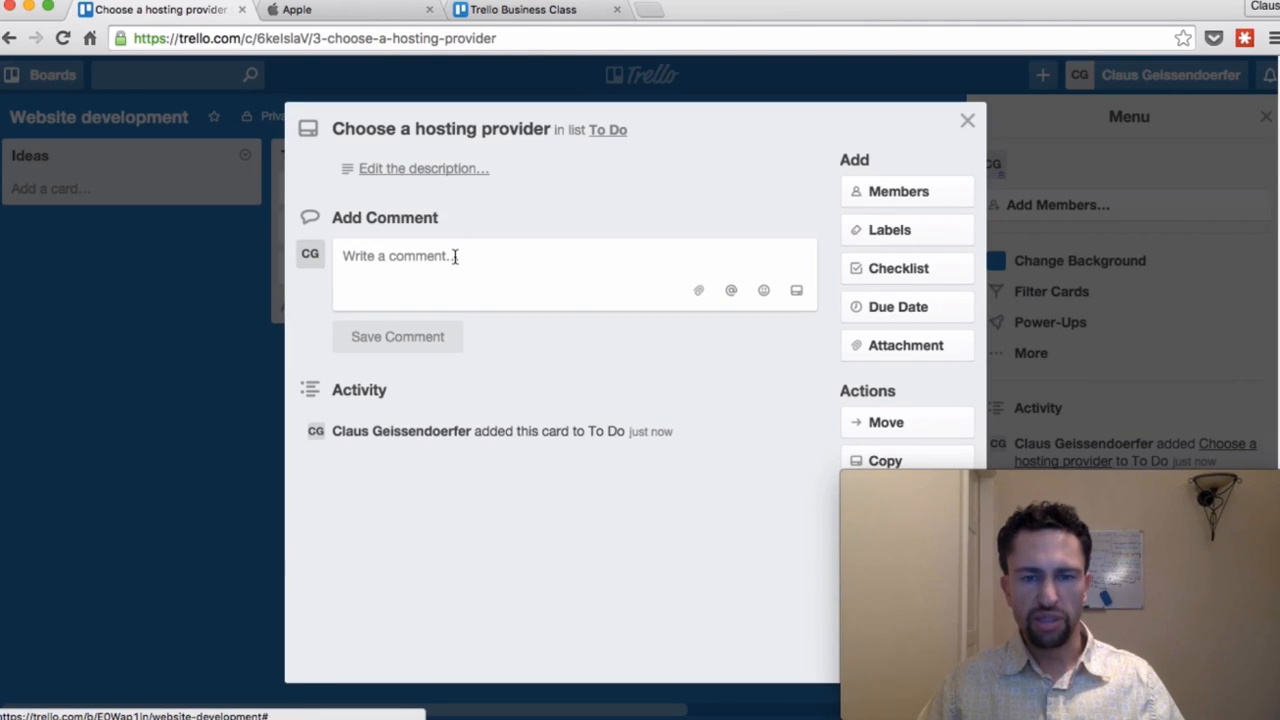
Step: Give the card the description 'Make sure speed is good'
left_click(484, 177)
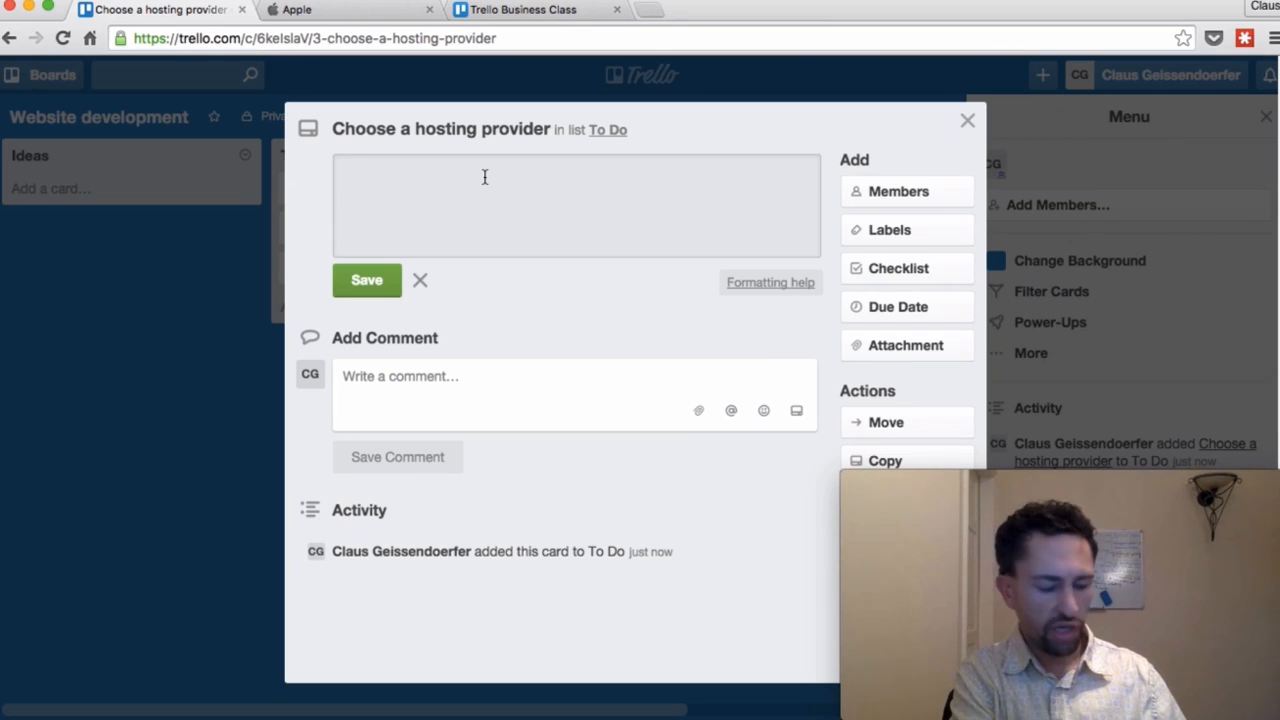
type("Make sure spe")
type("d")
key("BackSpace")
key("BackSpace")
type("ed is goo")
key("super+Return")
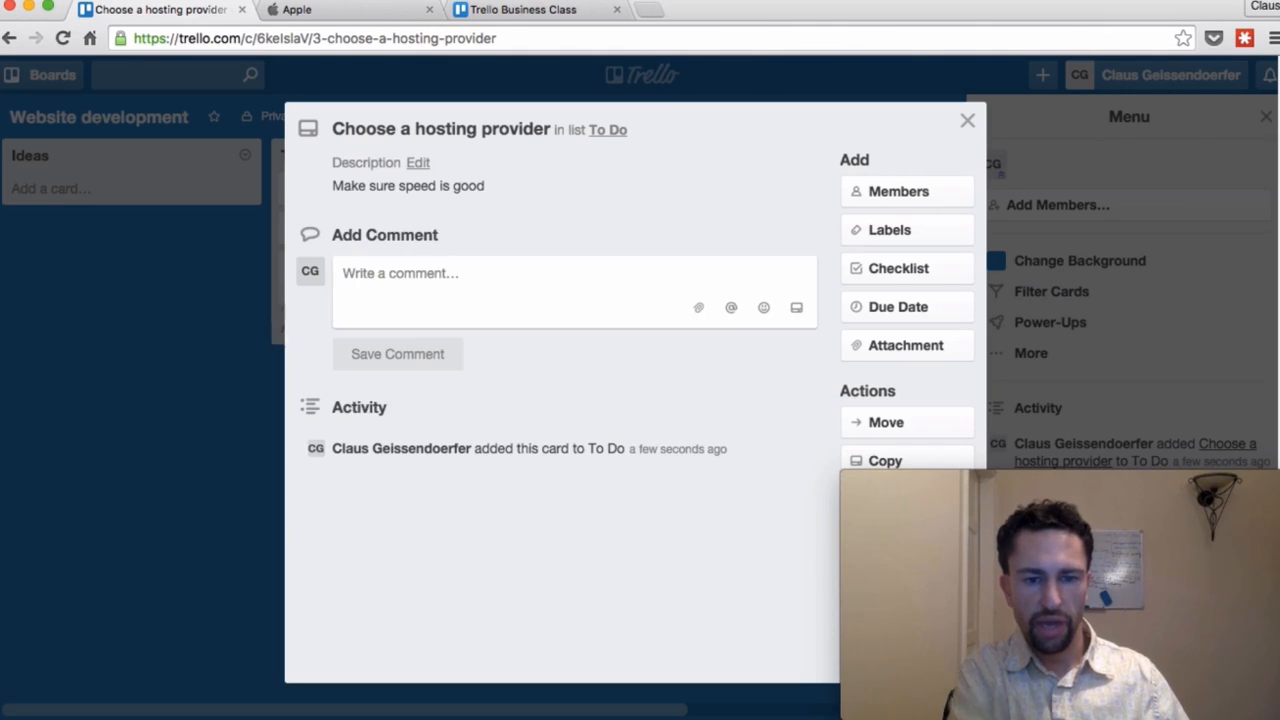
Step: Post the comments 'Check out Go Daddy' and 'Go Daddy sux' on the card
left_click(550, 310)
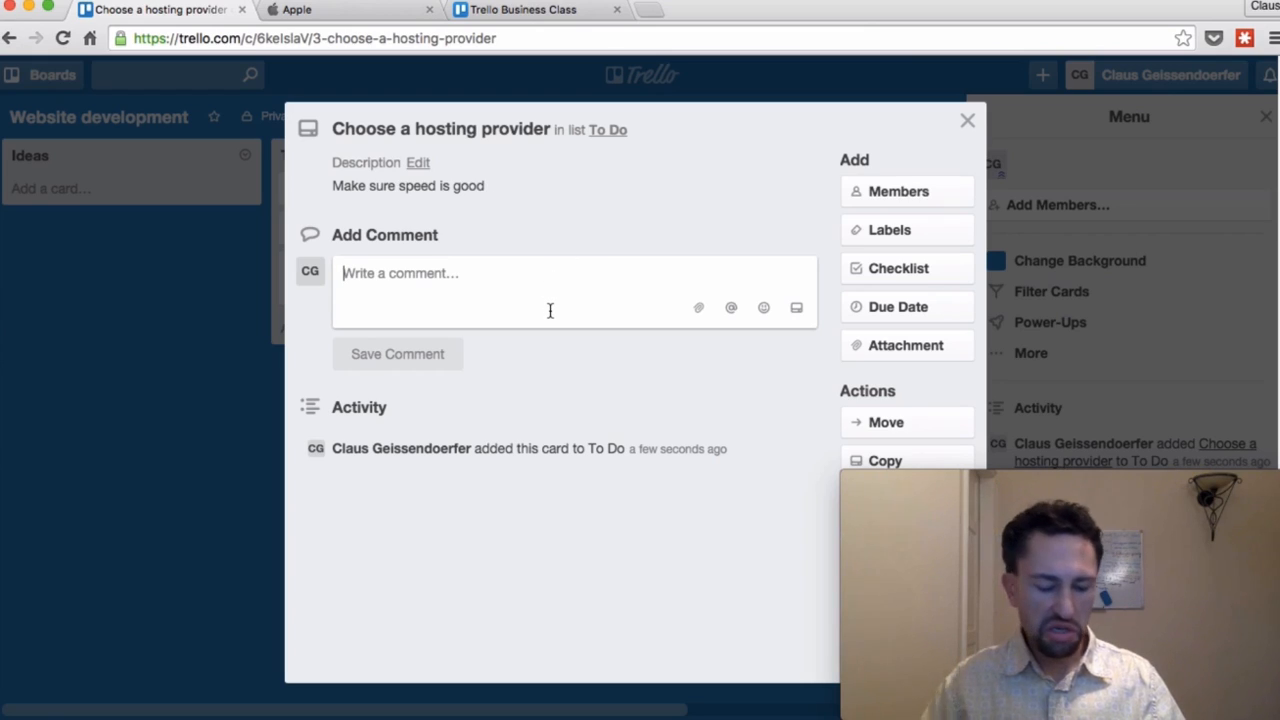
type("Check out Go Daddy")
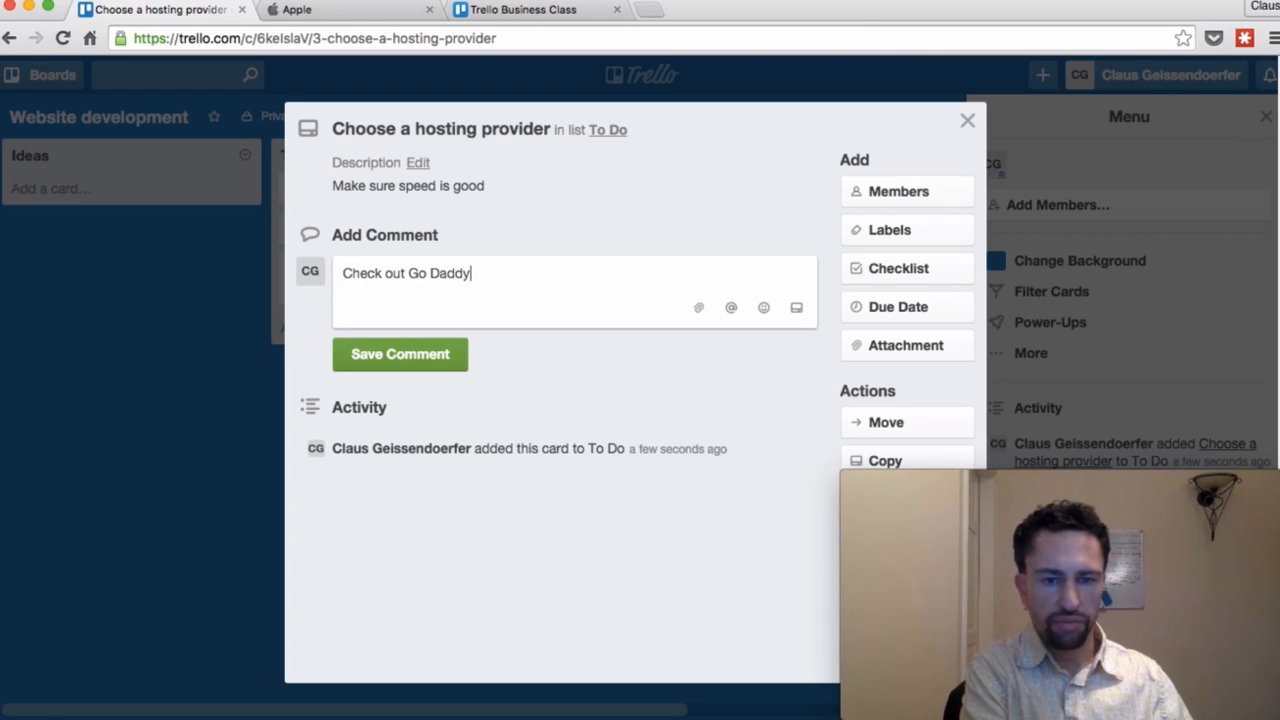
key("super+Return")
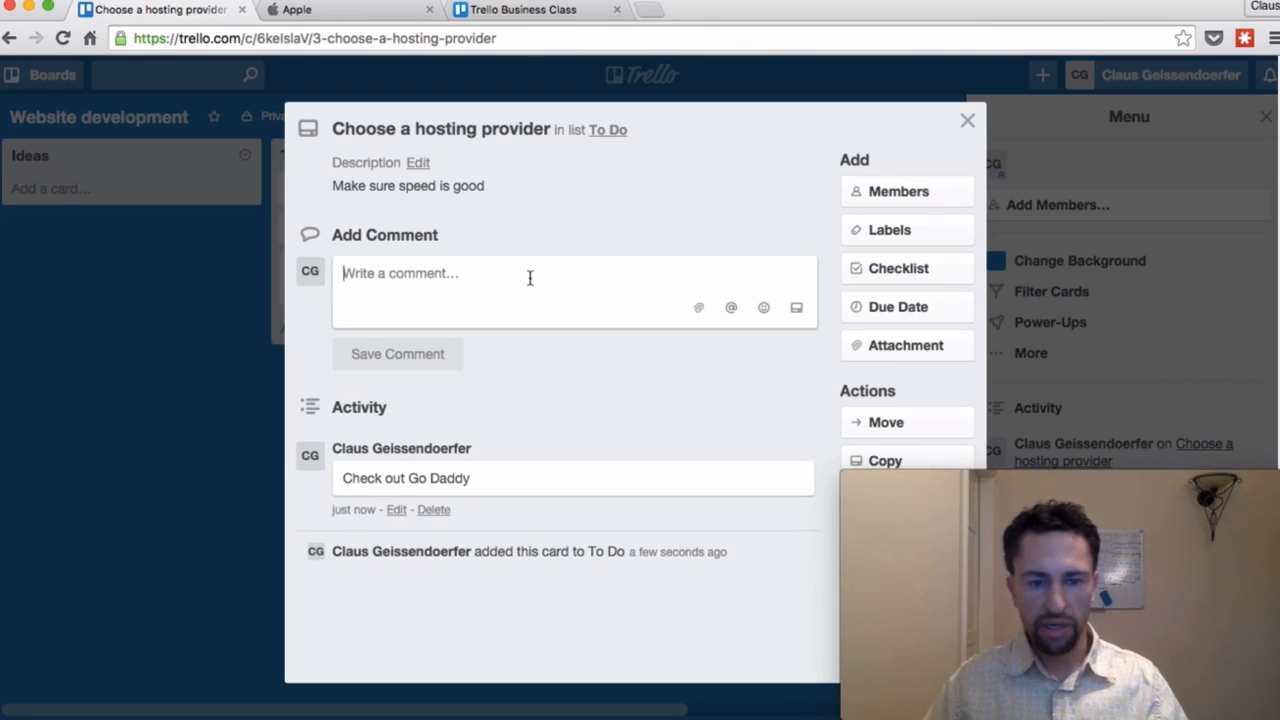
type("Go Daddy sux")
key("Return")
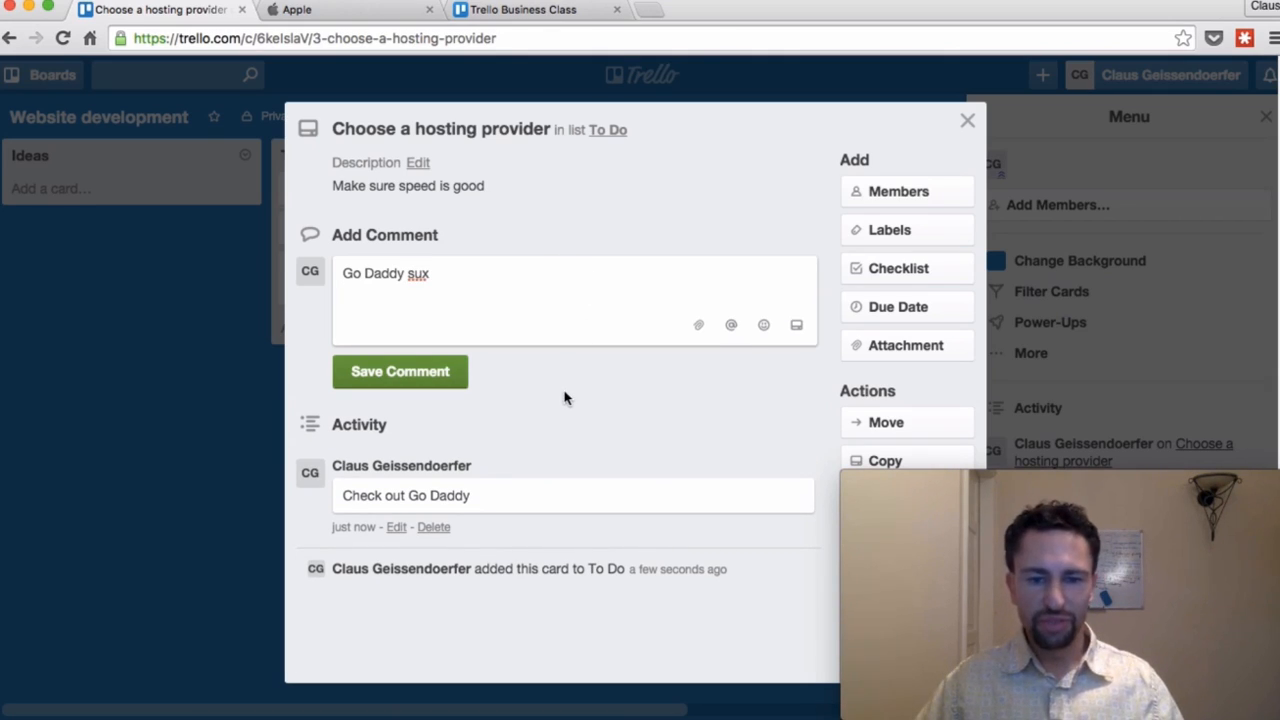
left_click(447, 386)
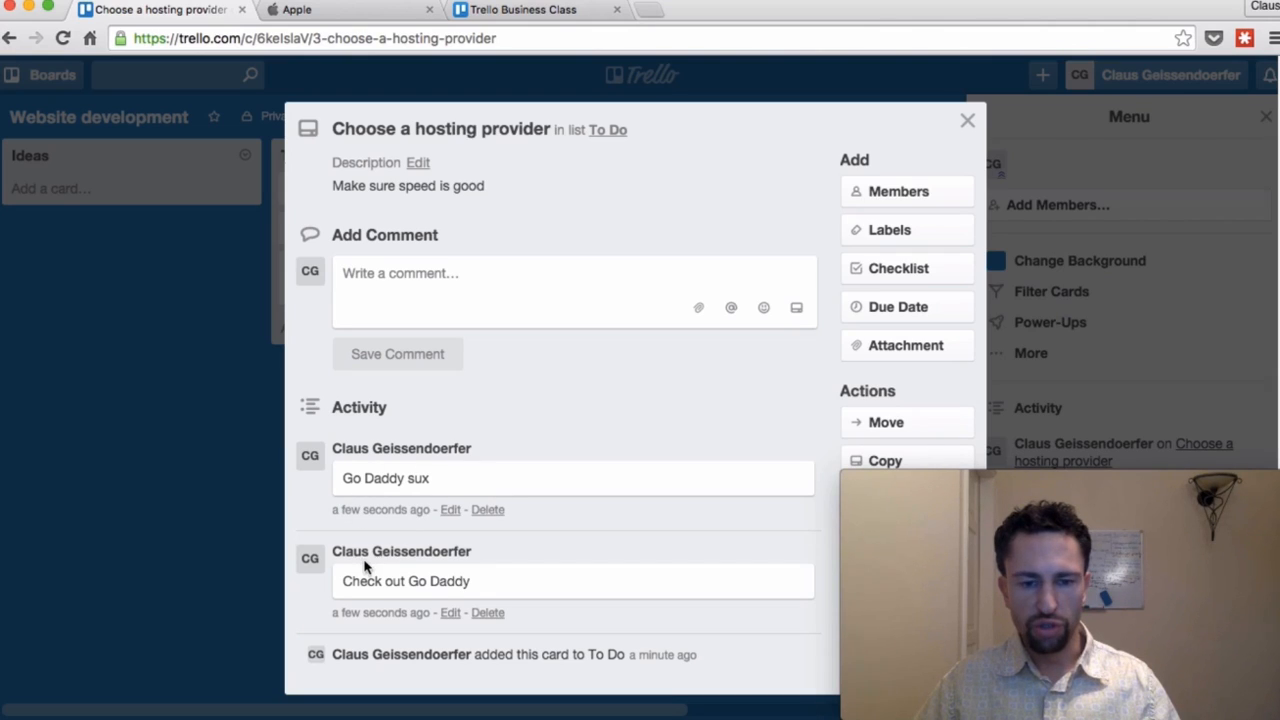
Step: Add 'and secure' as a second description line, save it, and close the card
left_click(419, 163)
left_click(594, 205)
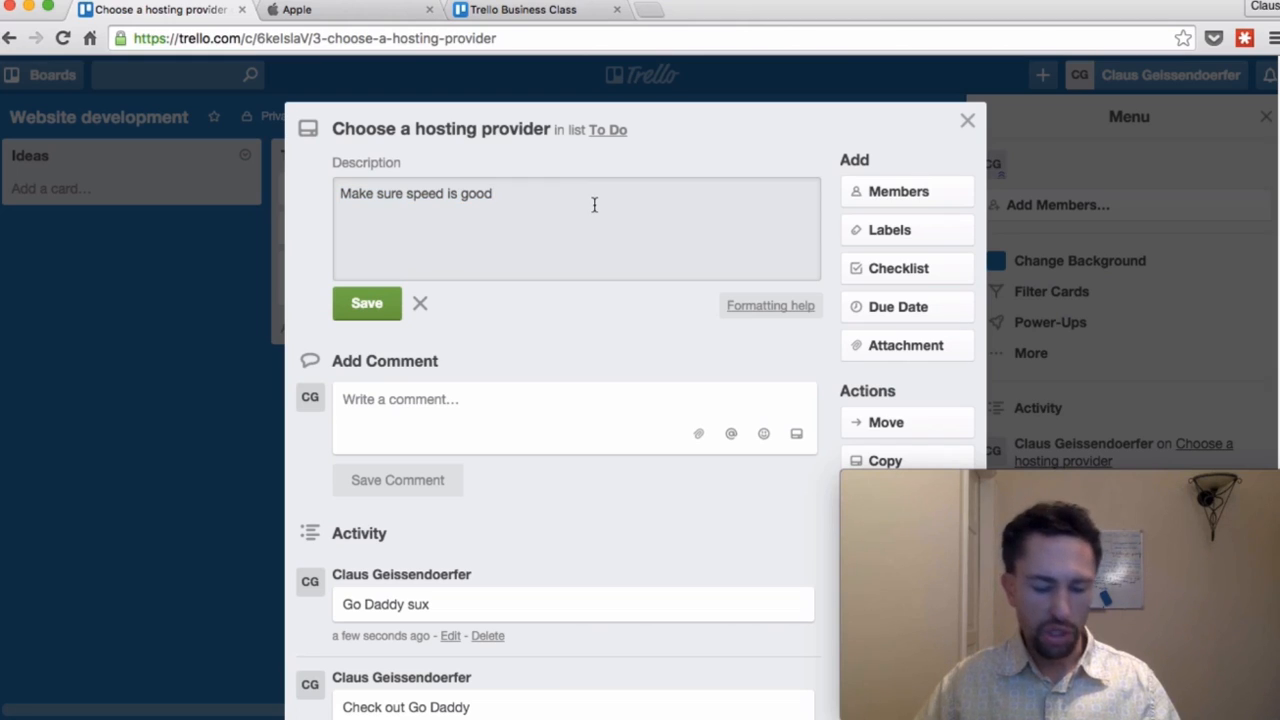
key("Return")
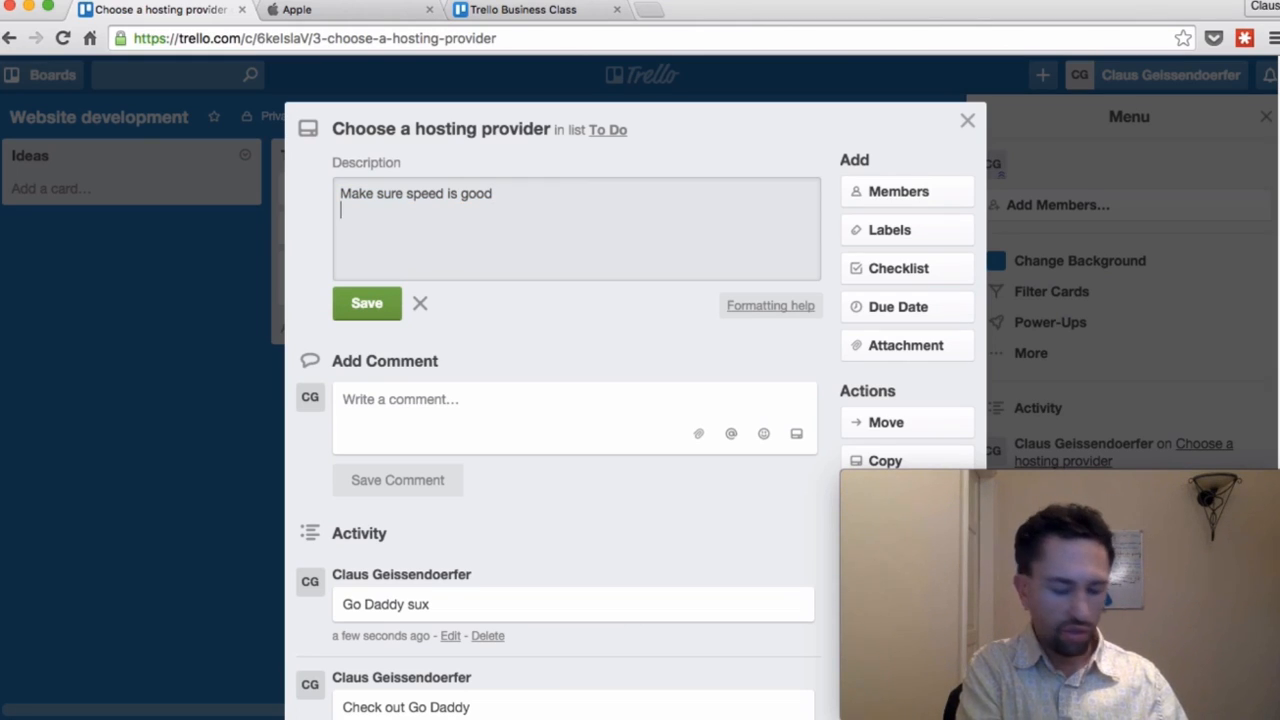
type("and scure")
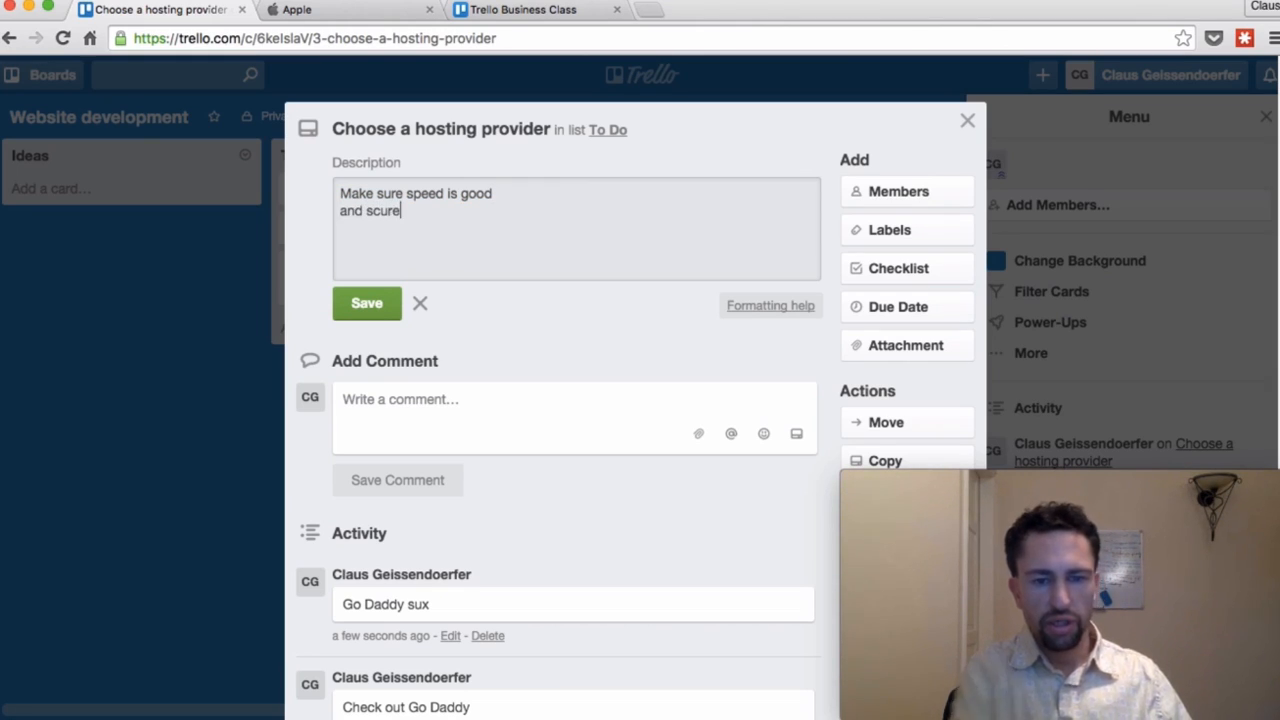
left_click(373, 211)
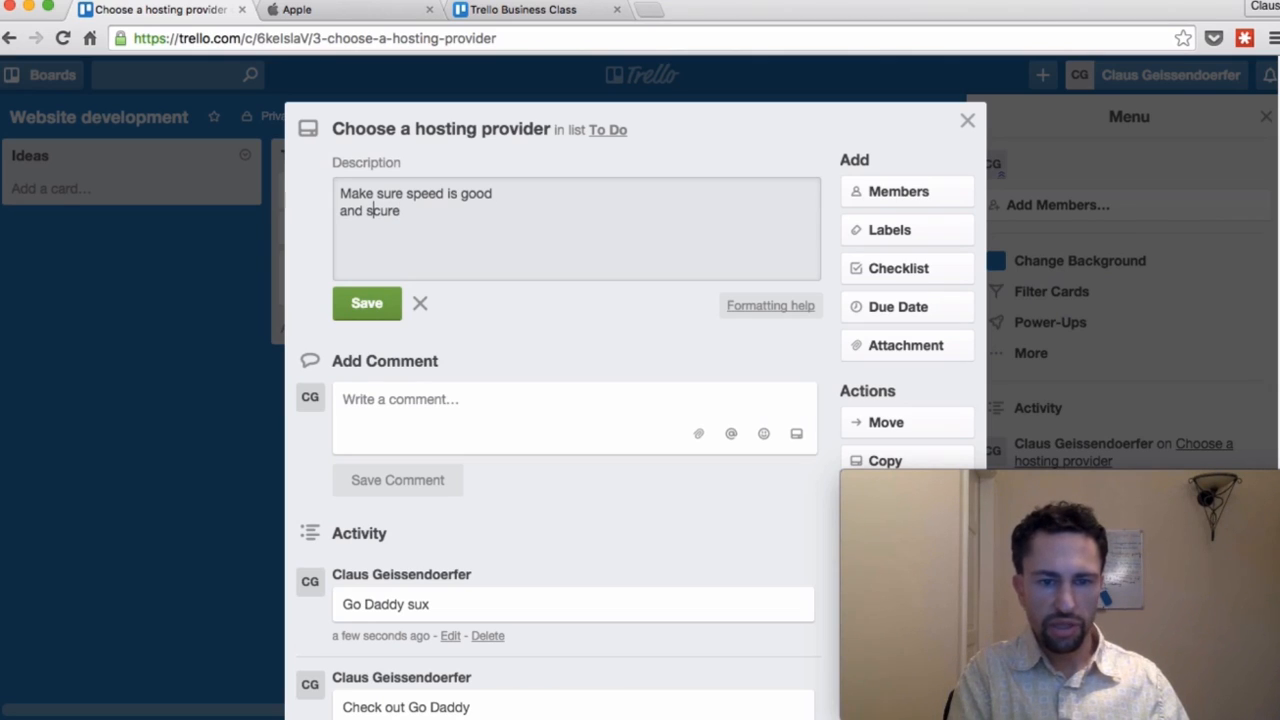
key("Down")
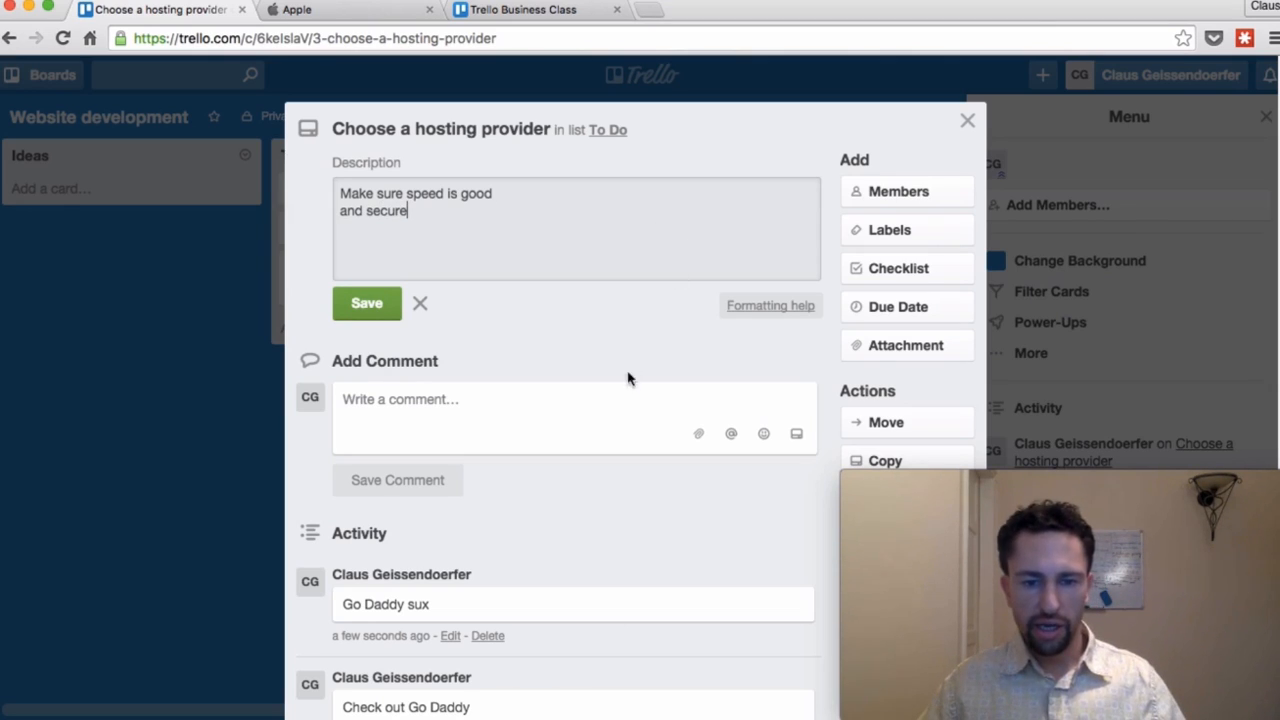
left_click(616, 419)
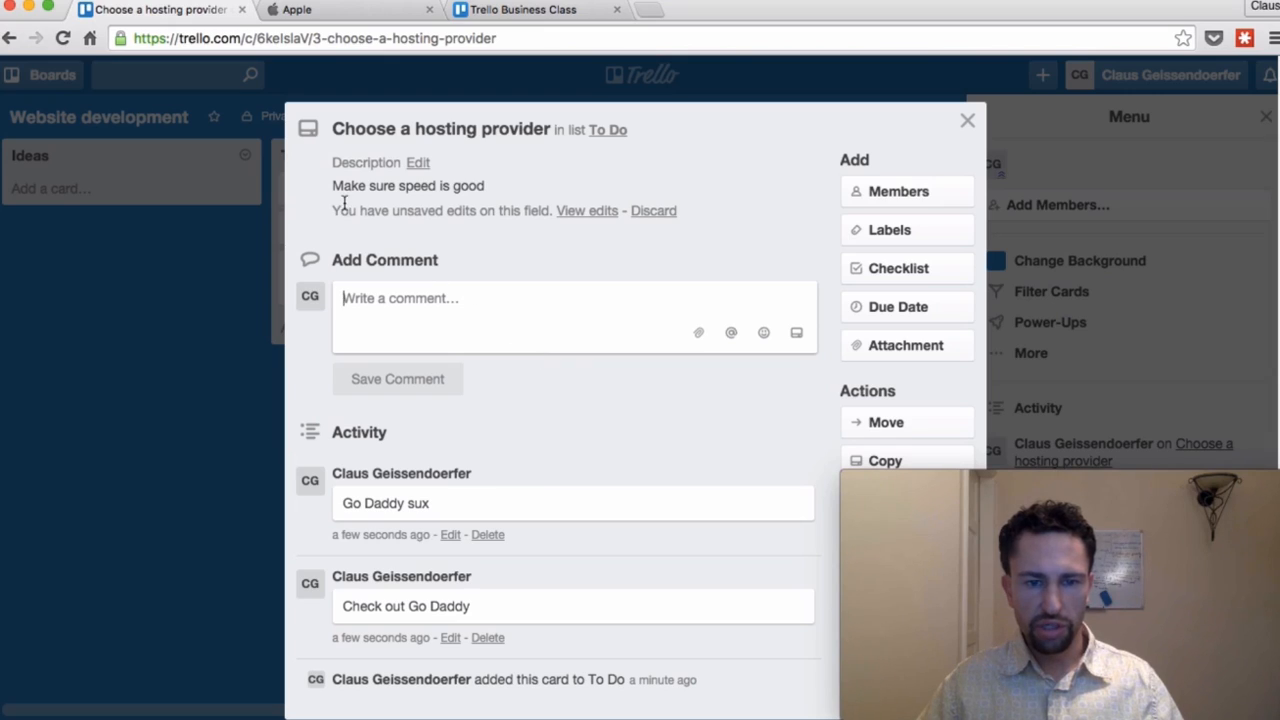
left_click(514, 191)
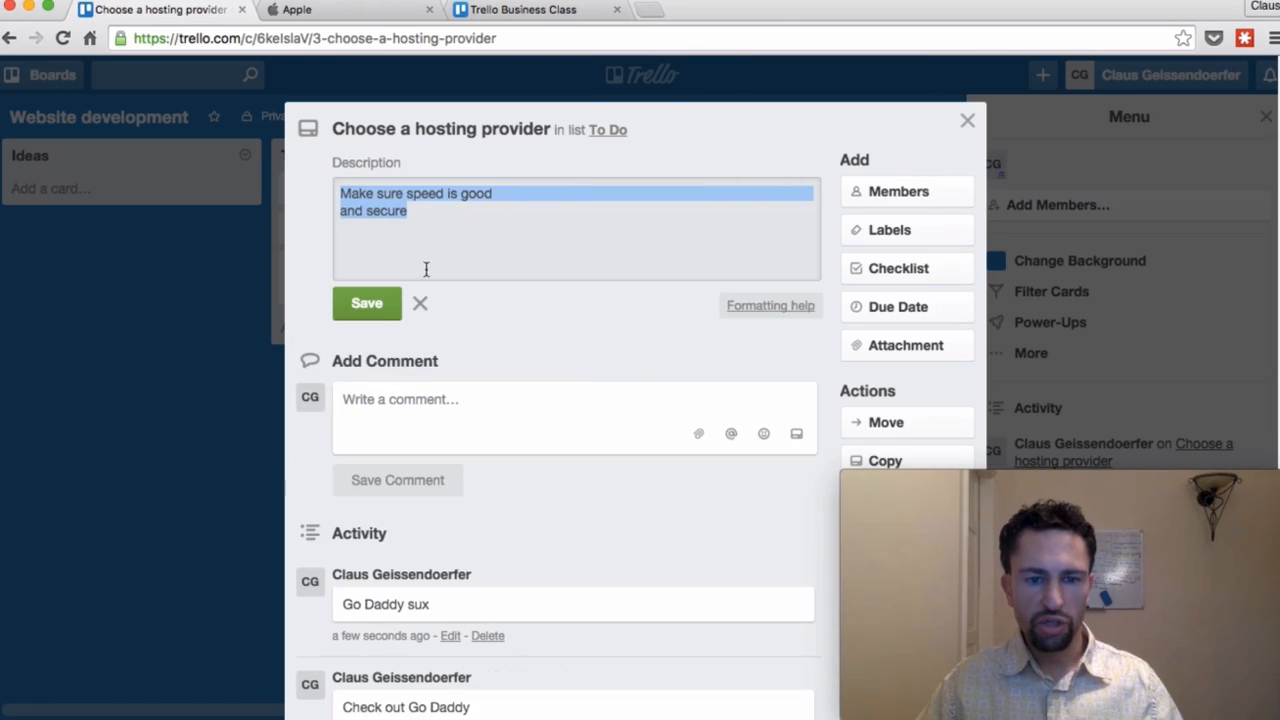
left_click(367, 304)
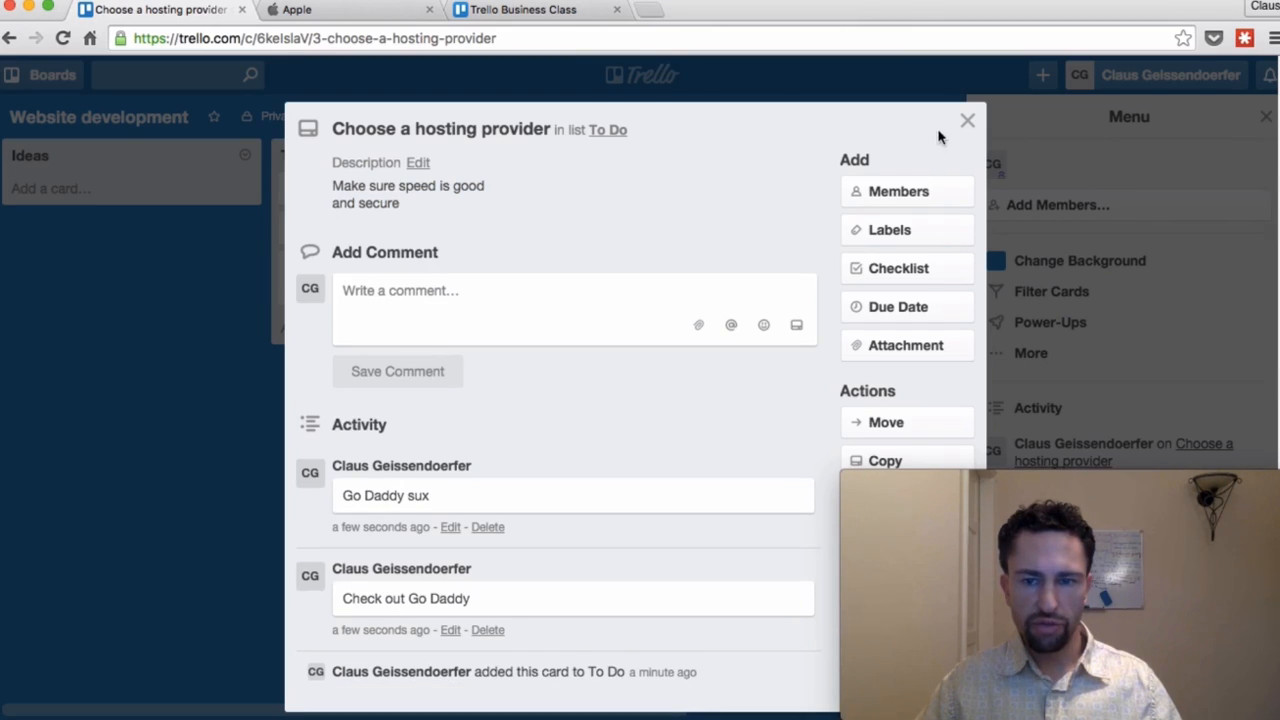
left_click(965, 122)
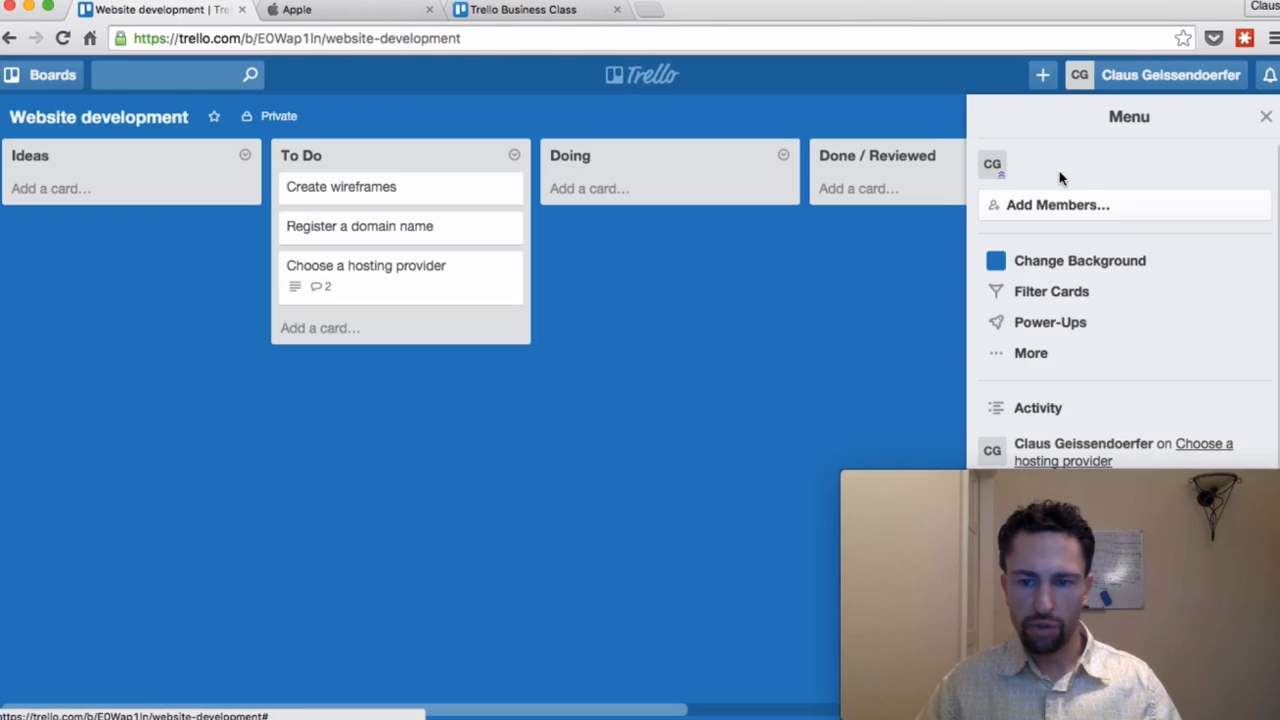
Step: Enable the Calendar power-up from the board menu's Power-Ups list
left_click(1031, 355)
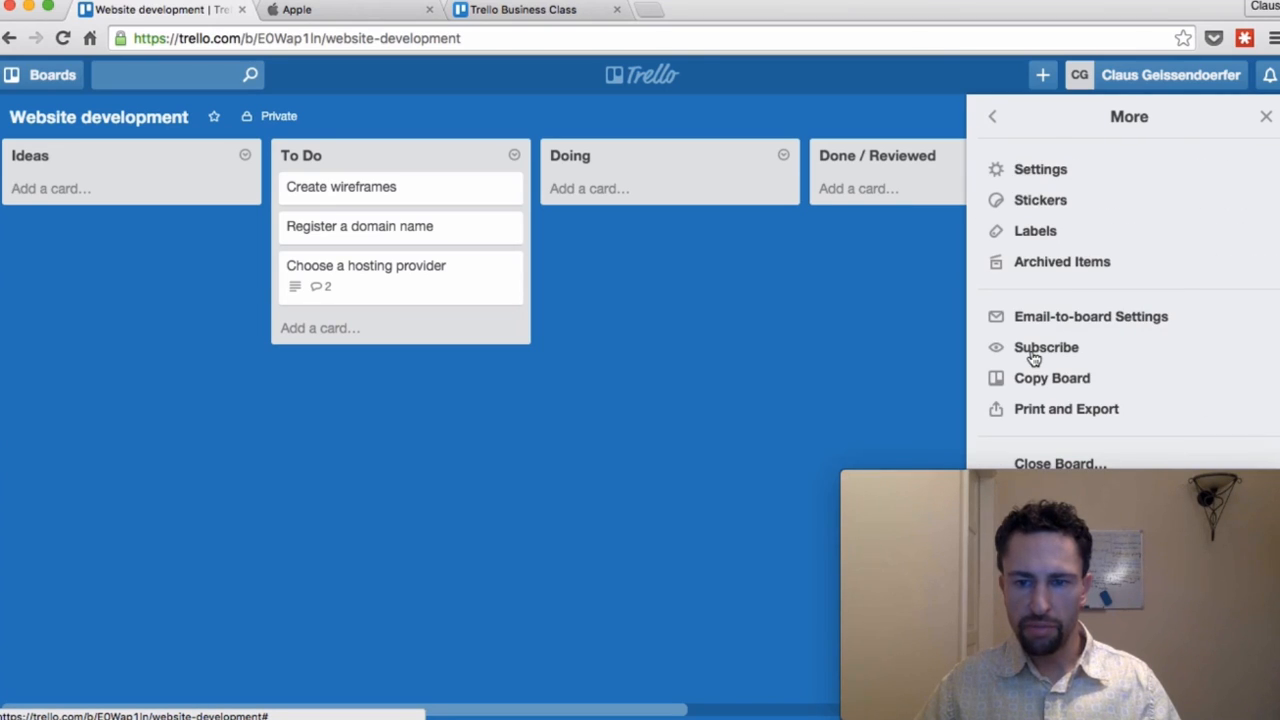
left_click(997, 124)
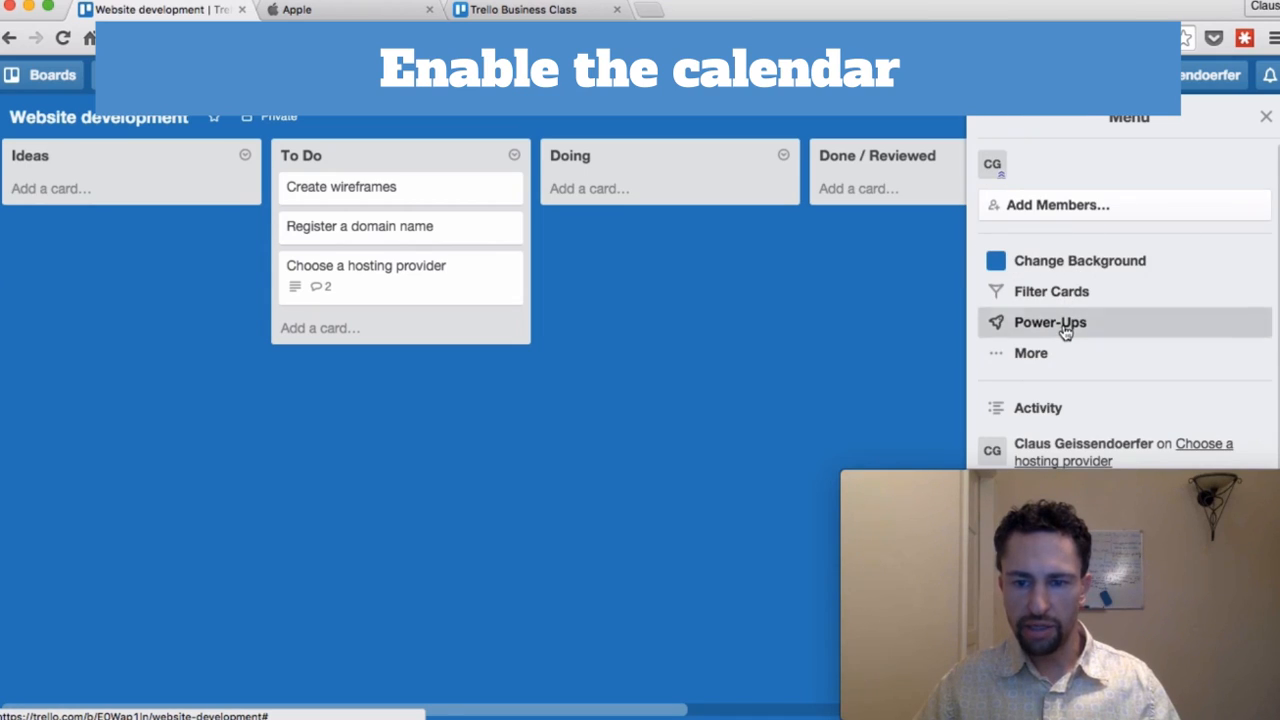
left_click(1066, 333)
left_click(1240, 240)
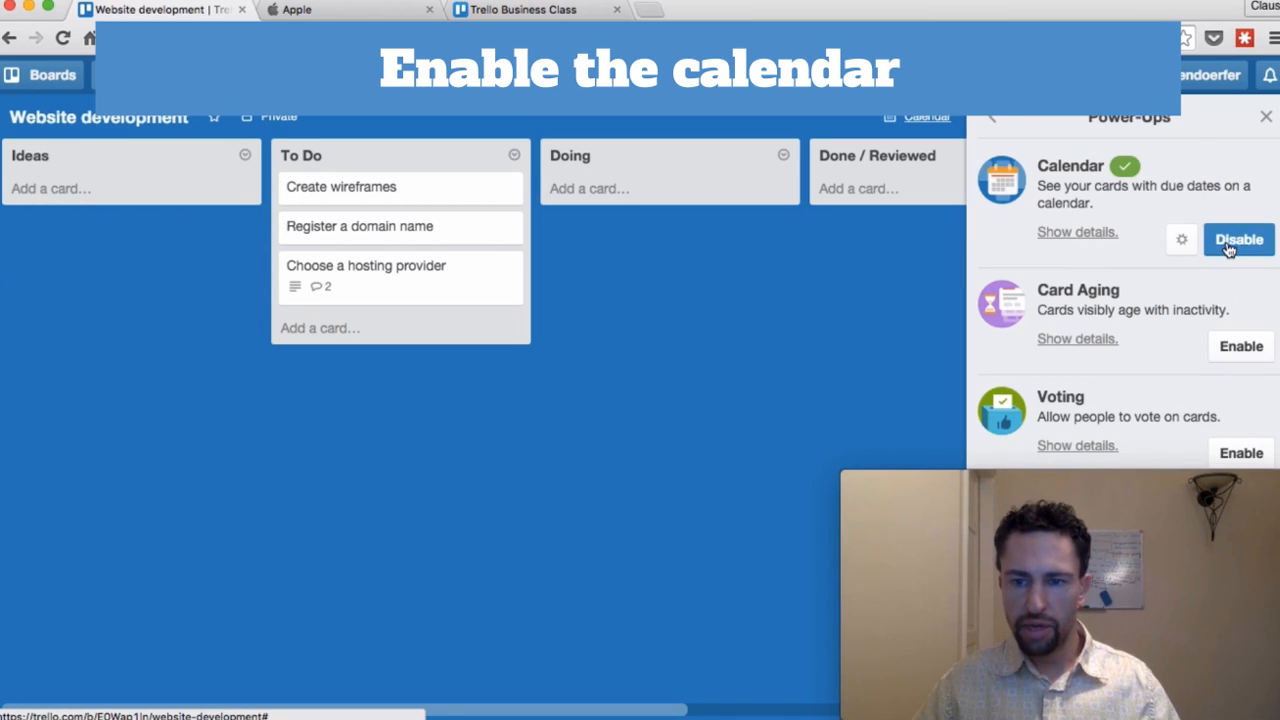
left_click(997, 122)
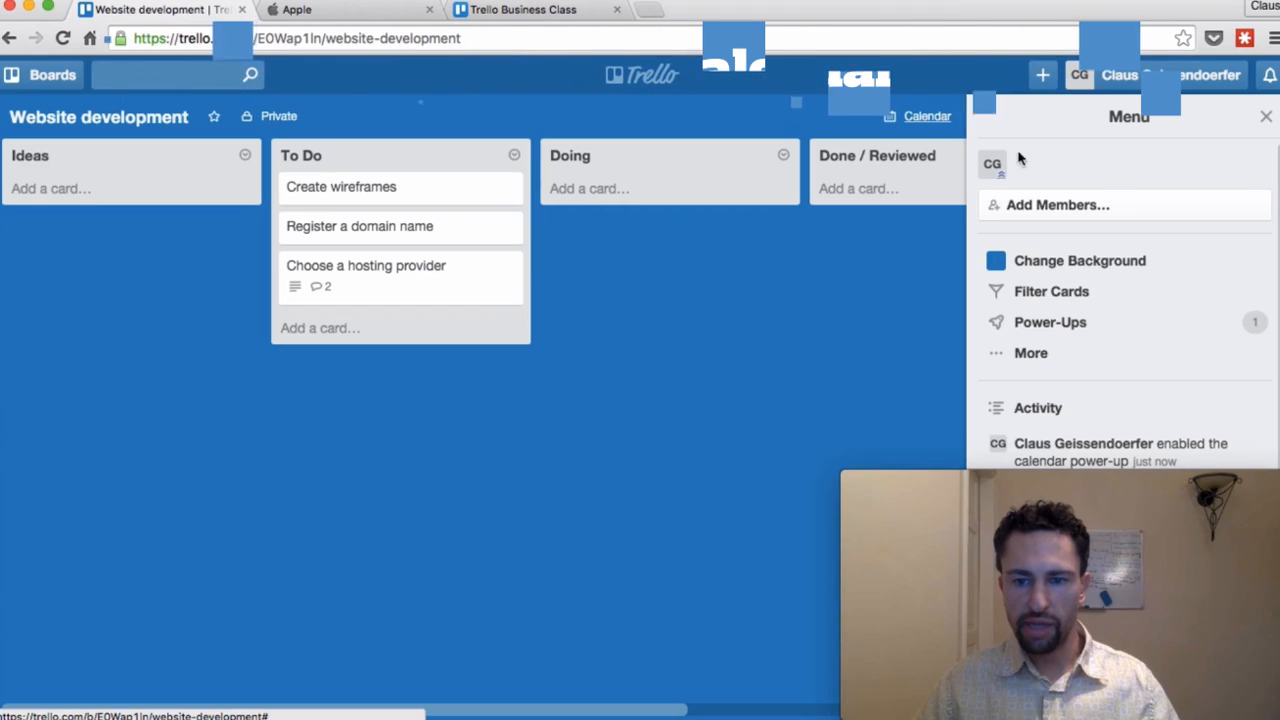
left_click(1066, 206)
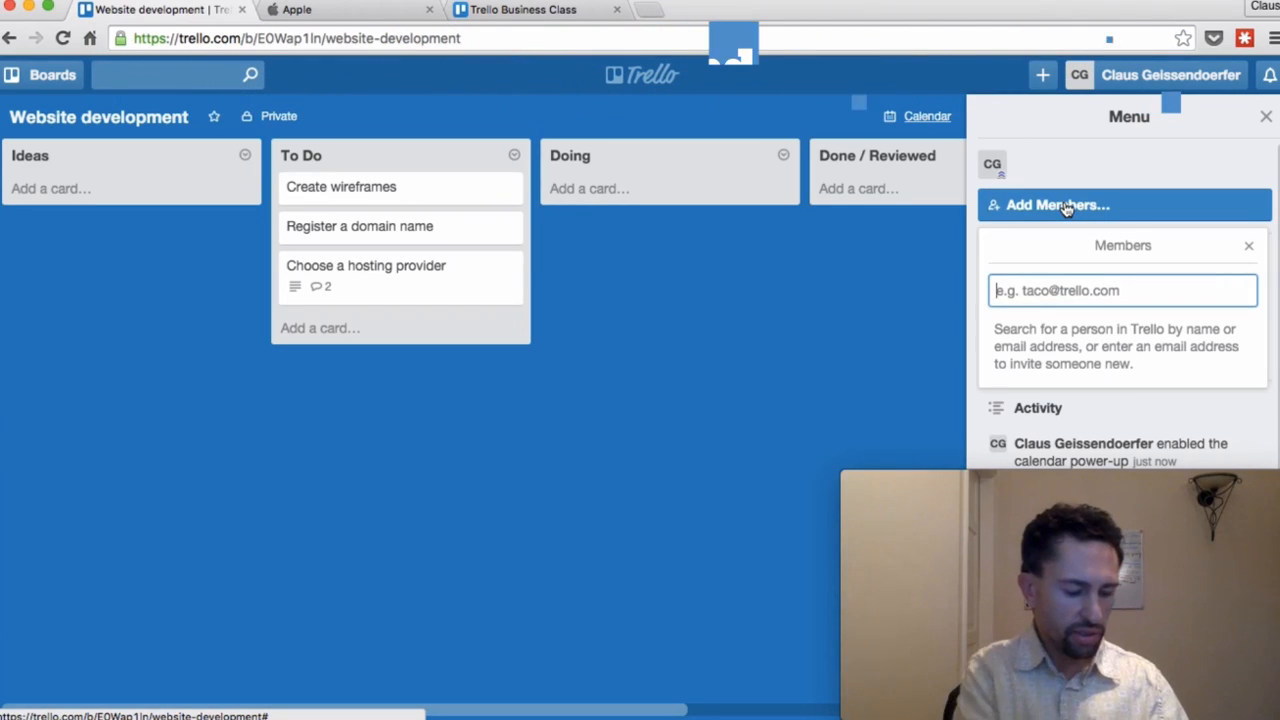
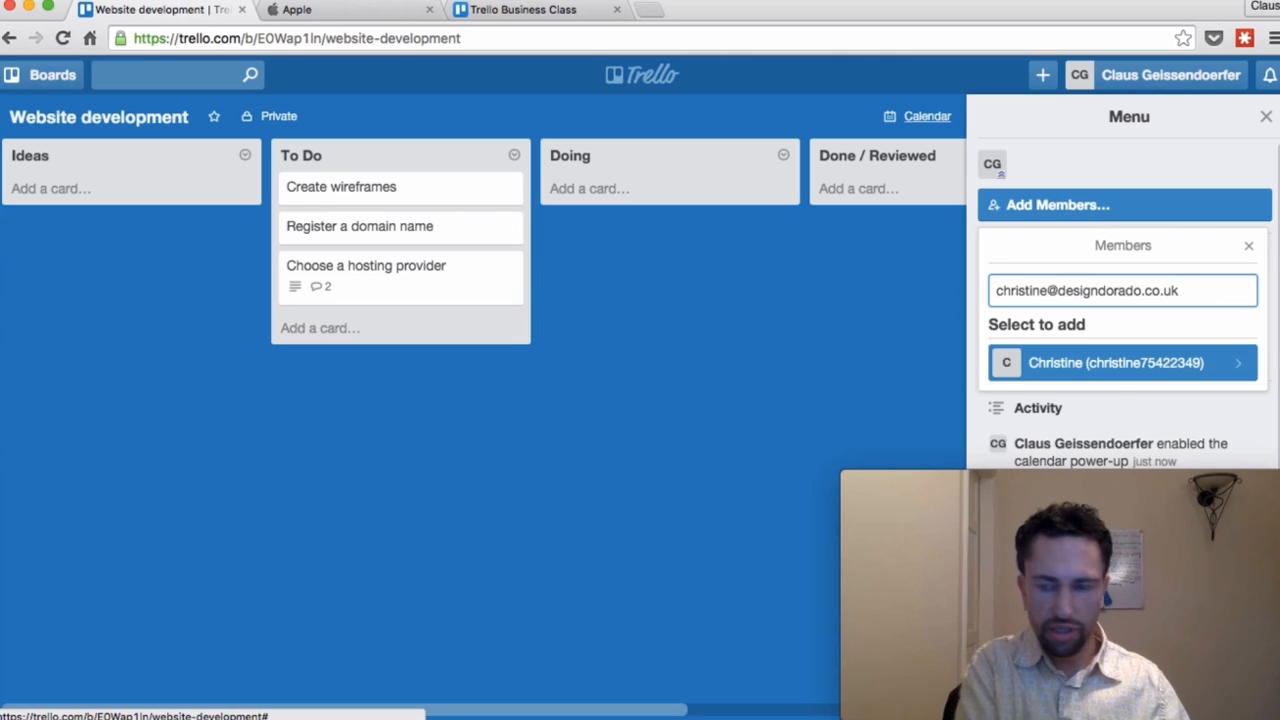
Step: Add a teammate to the board by searching for their e-mail address
key("Return")
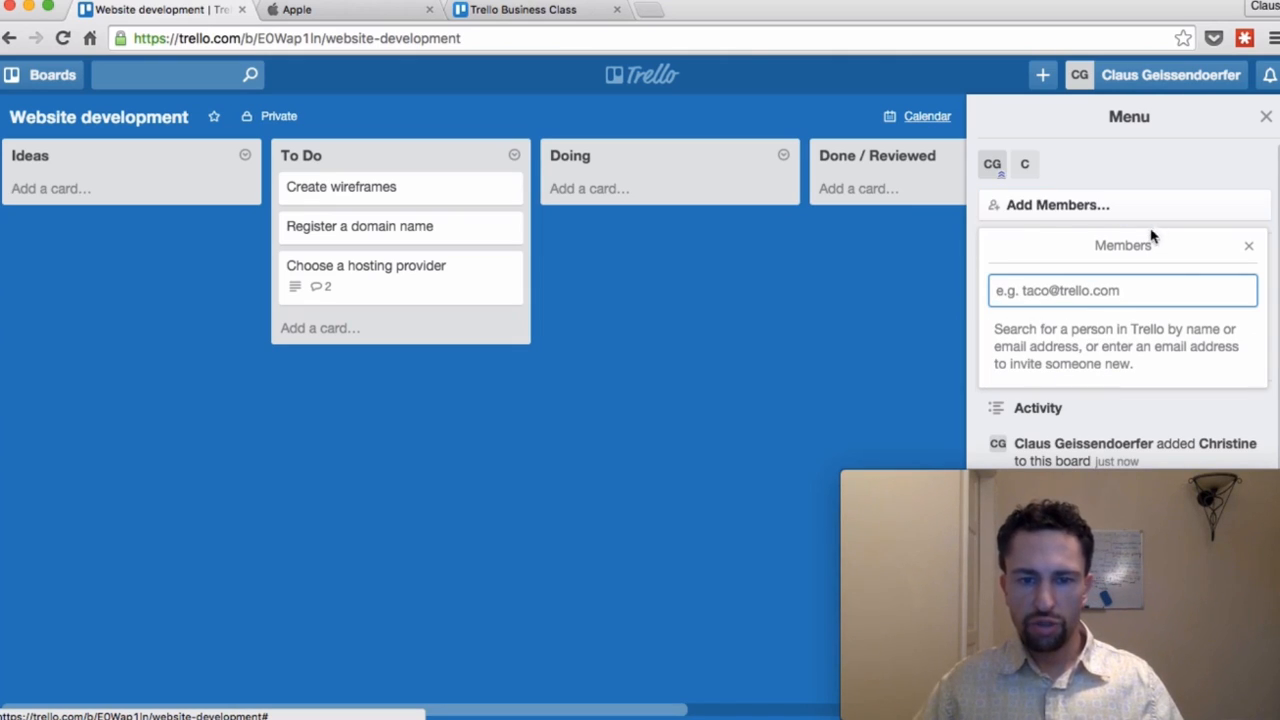
left_click(779, 293)
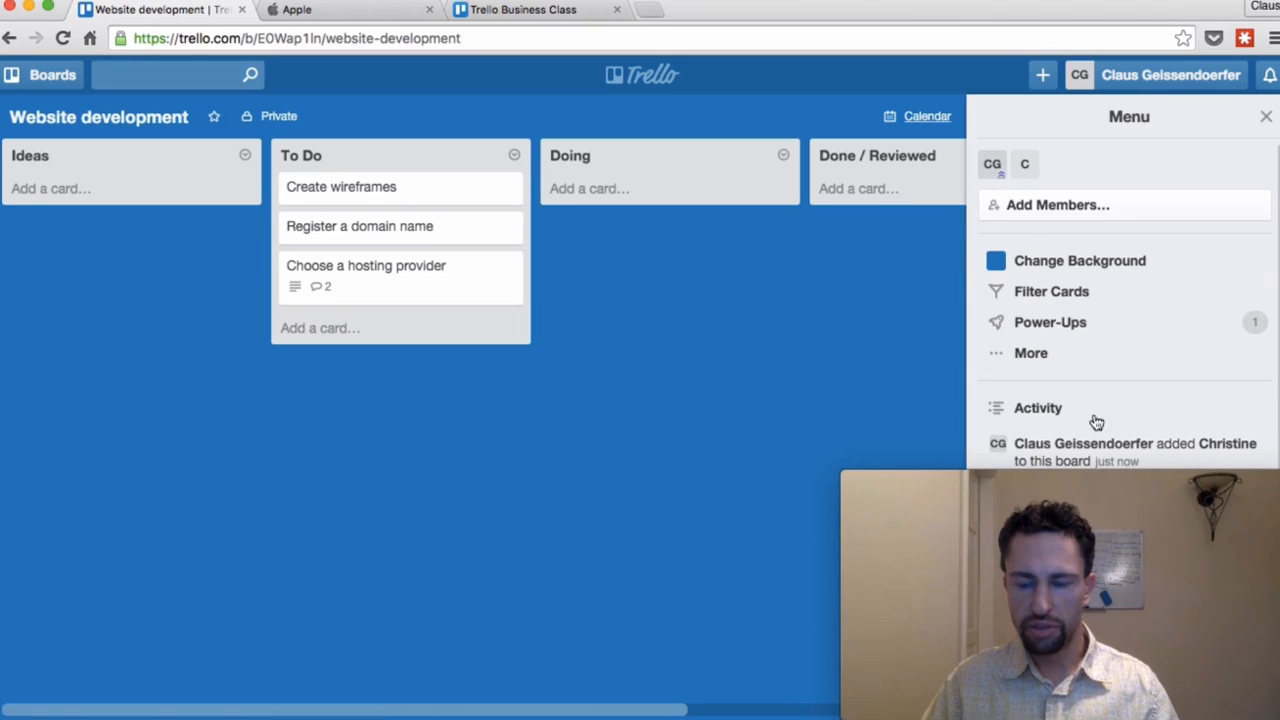
Step: Add a 'Review wireframe' card to the To Do list and open its details
mouse_move(1063, 484)
left_click_drag(1062, 483, 213, 488)
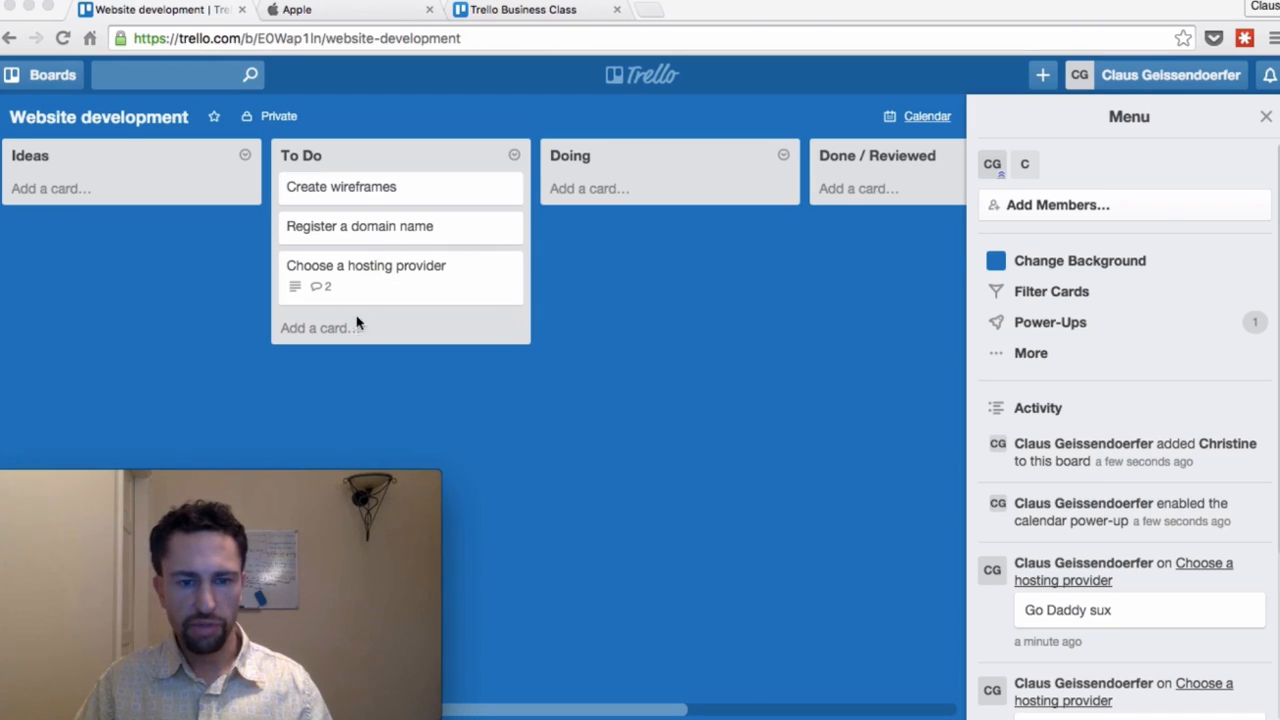
left_click(306, 330)
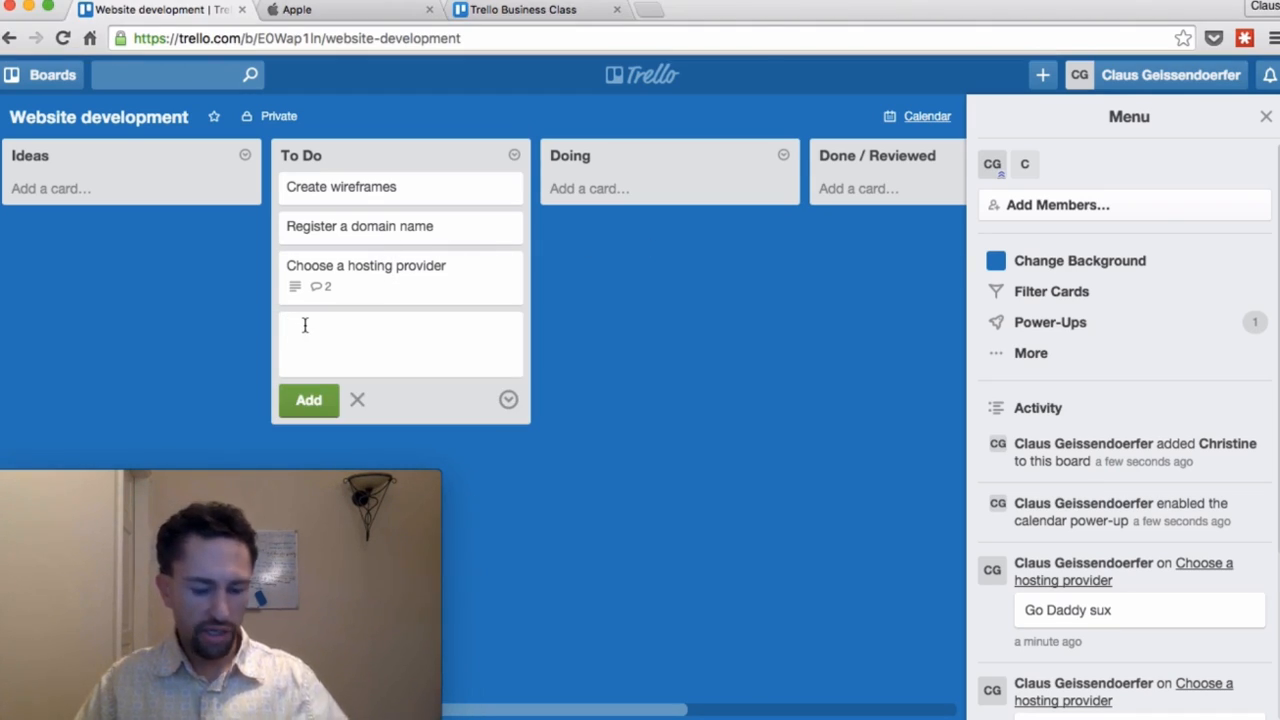
type("Review ")
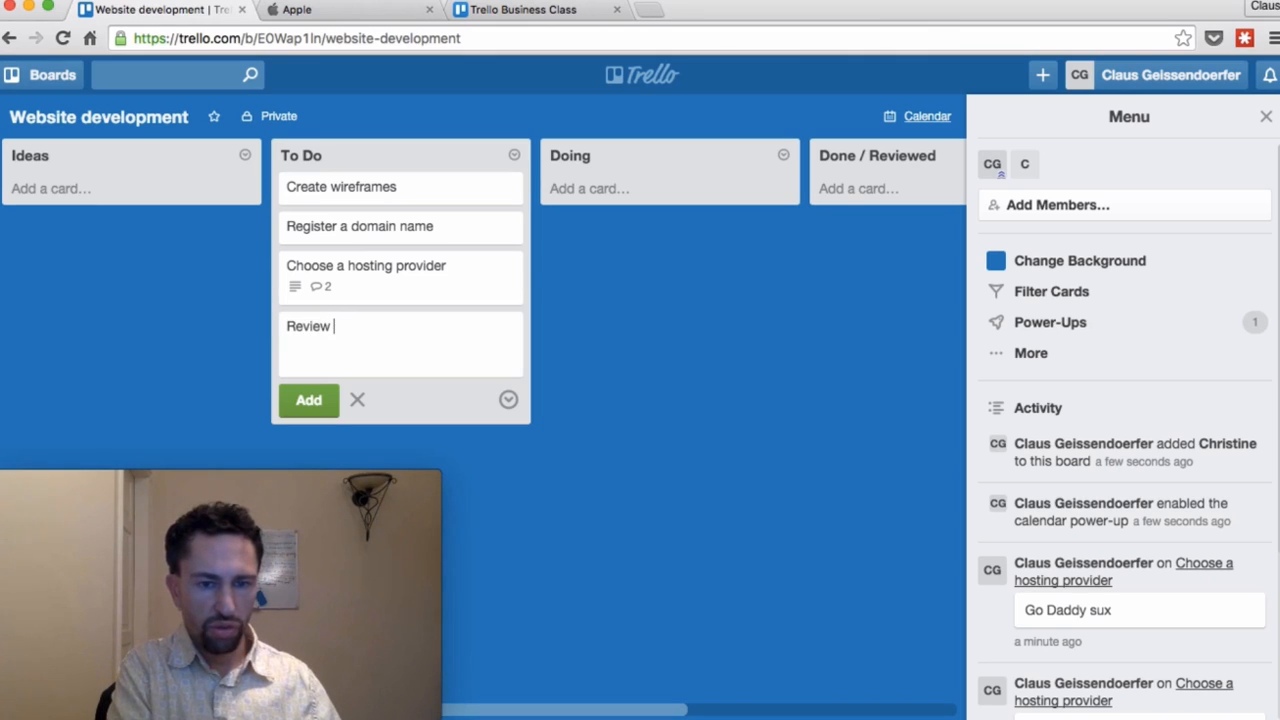
type("wireframe")
key("Return")
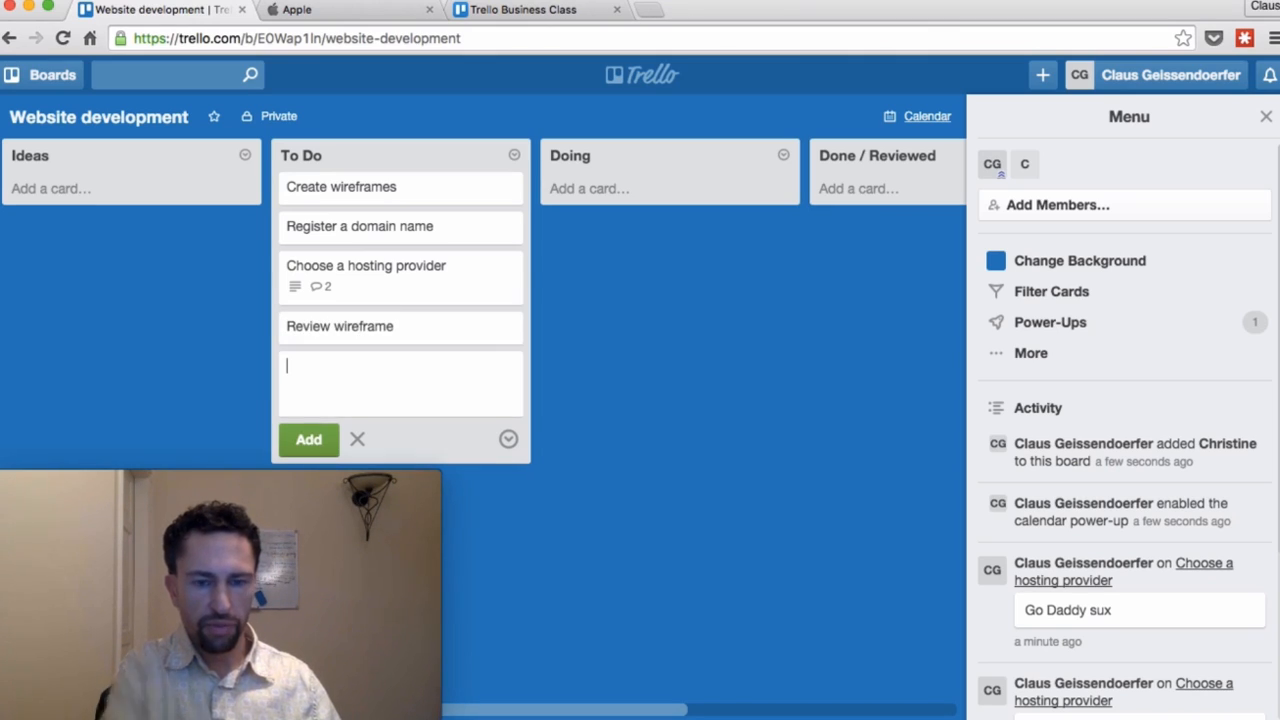
left_click(399, 340)
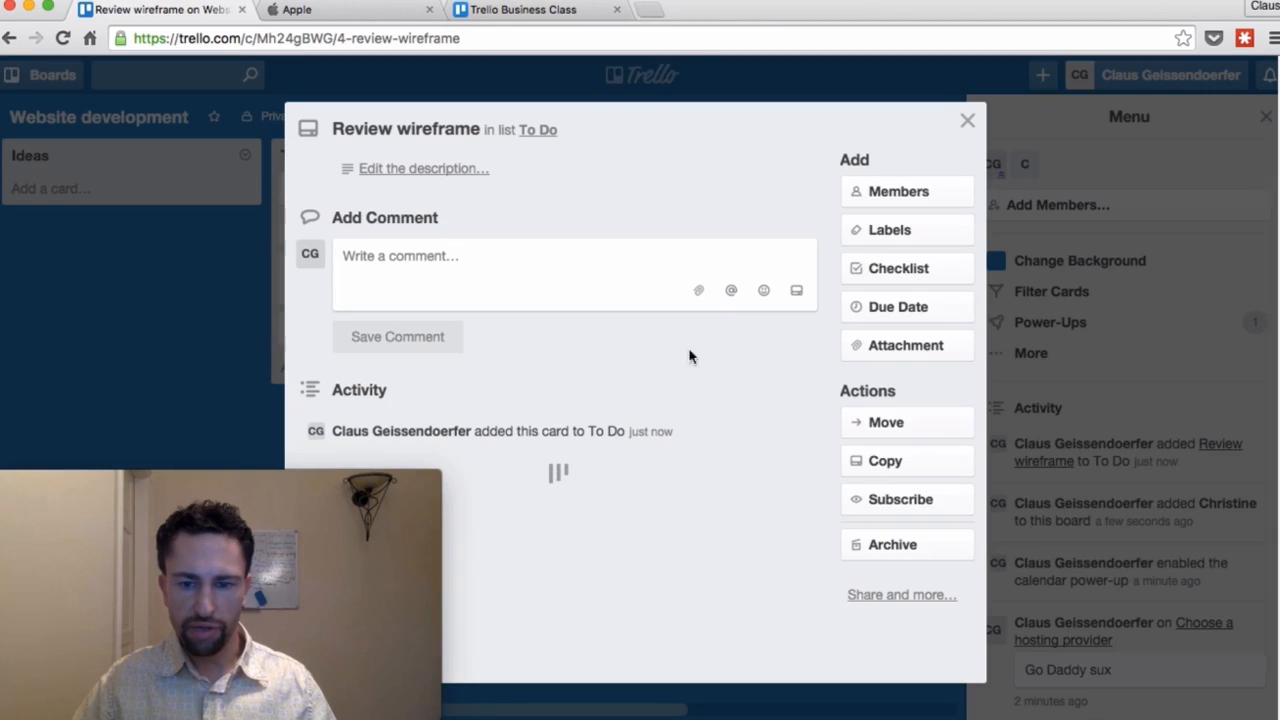
Step: Assign the new teammate to the Review wireframe card and subscribe to the card
left_click(896, 199)
left_click(888, 355)
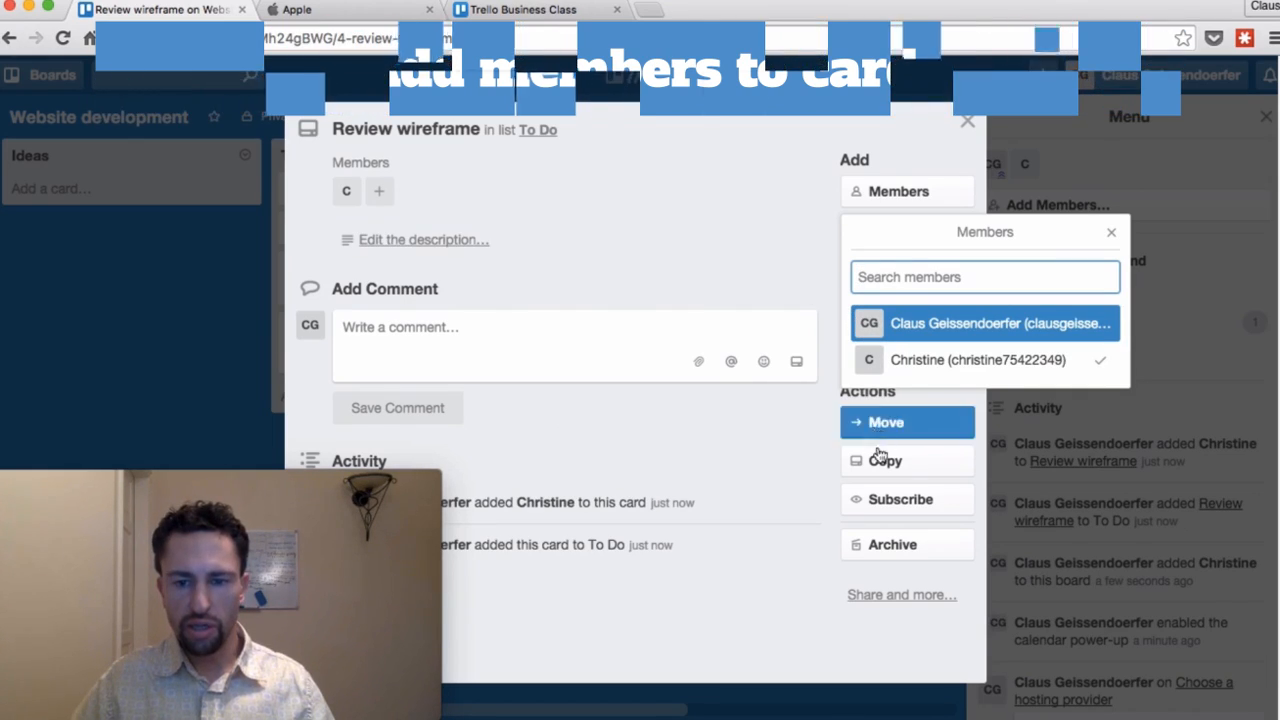
left_click(897, 508)
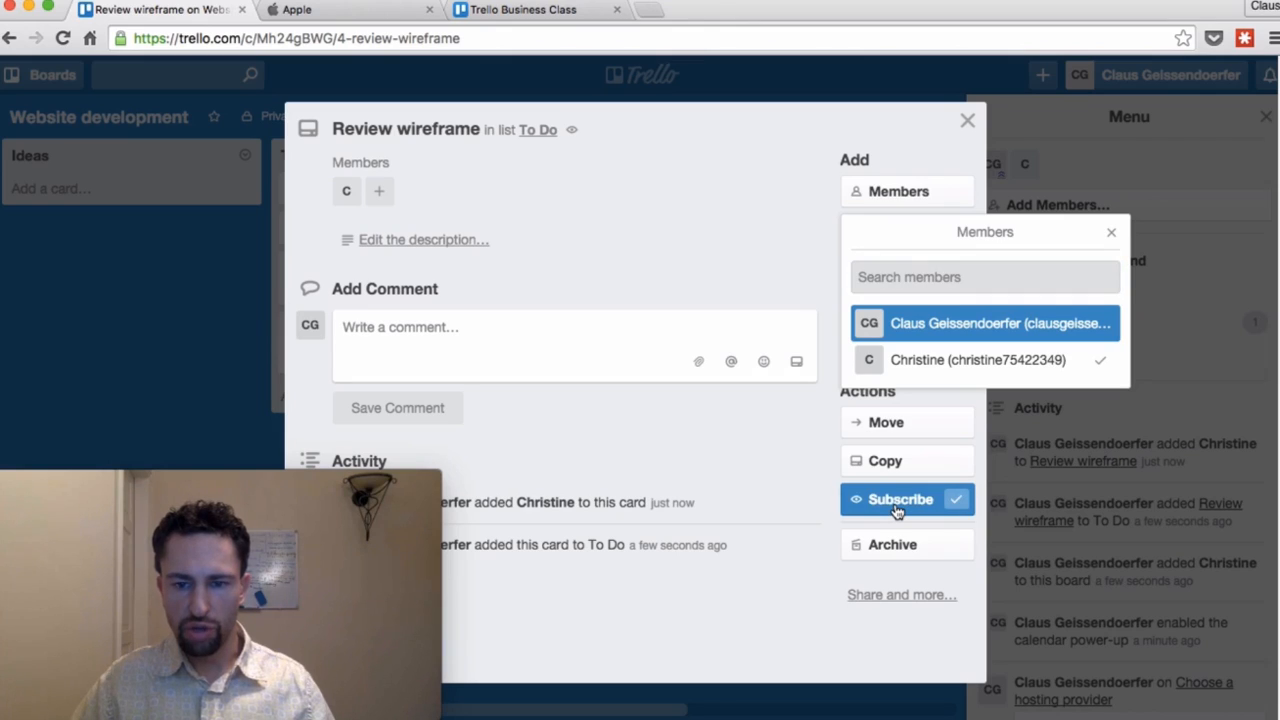
left_click(1112, 235)
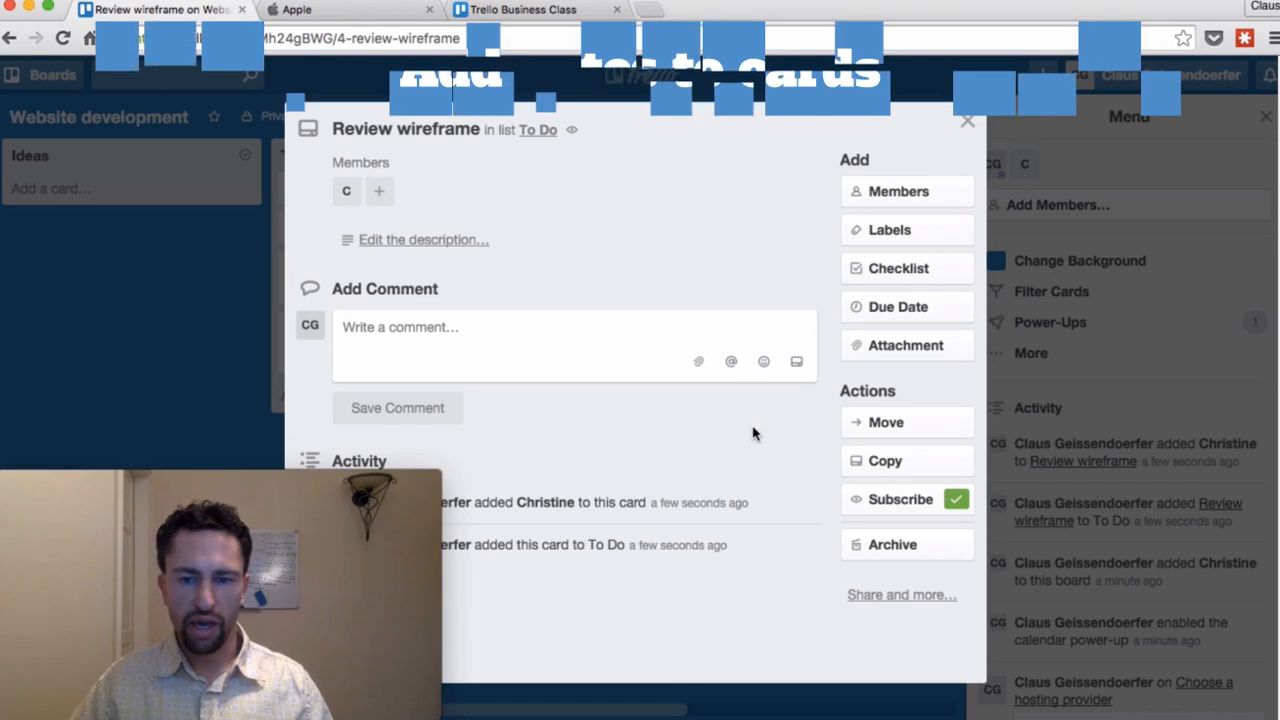
Step: Set a Nov 30, 12:00 PM due date and check it on the board calendar
left_click(896, 312)
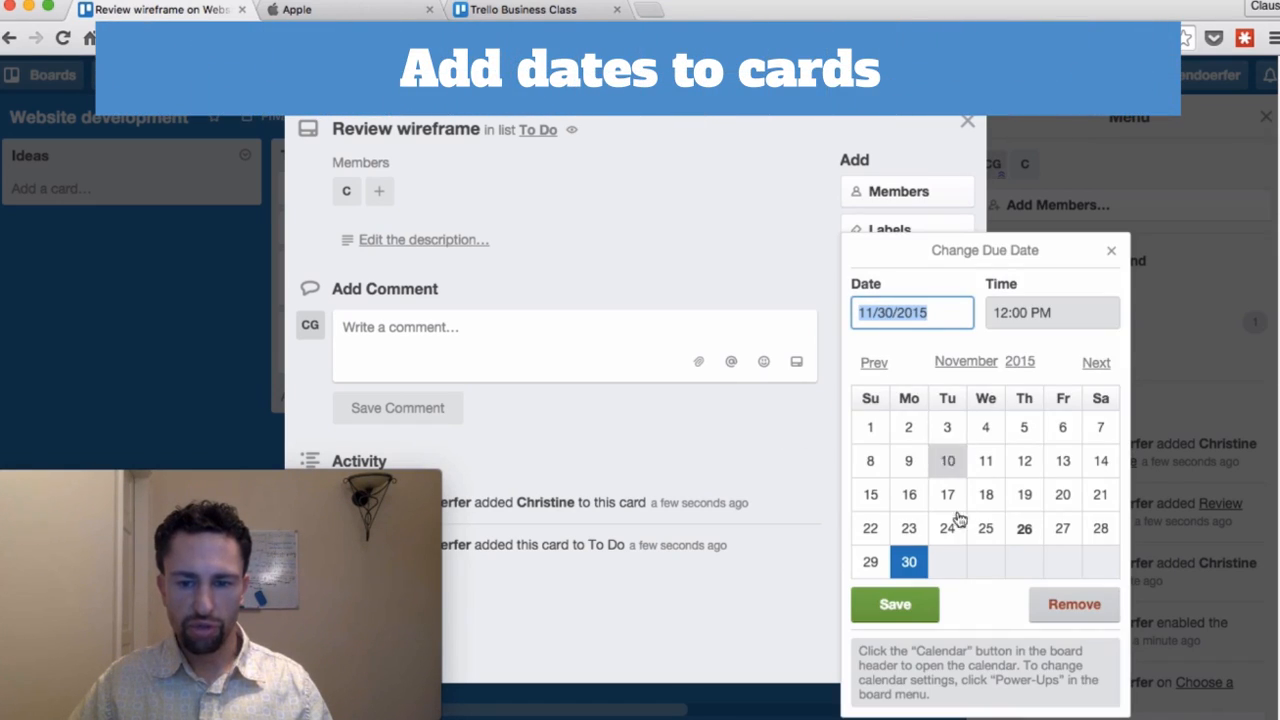
left_click(908, 564)
left_click(919, 612)
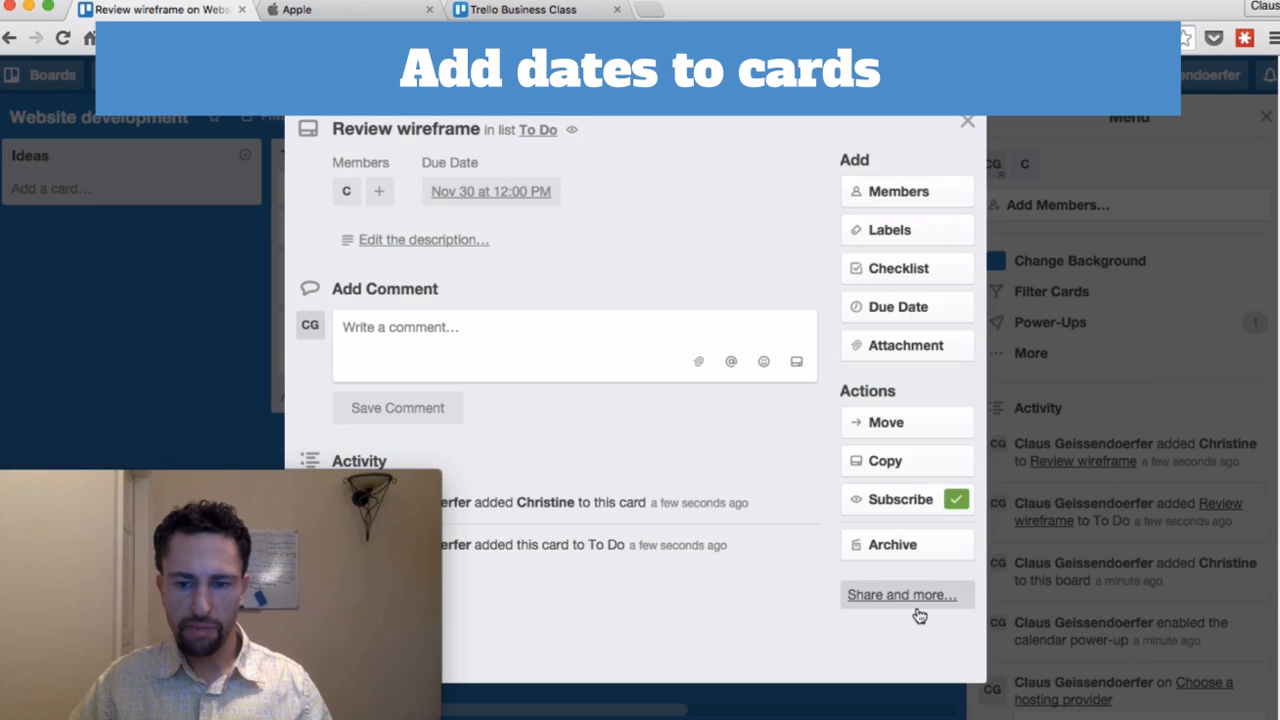
left_click(970, 124)
left_click(928, 120)
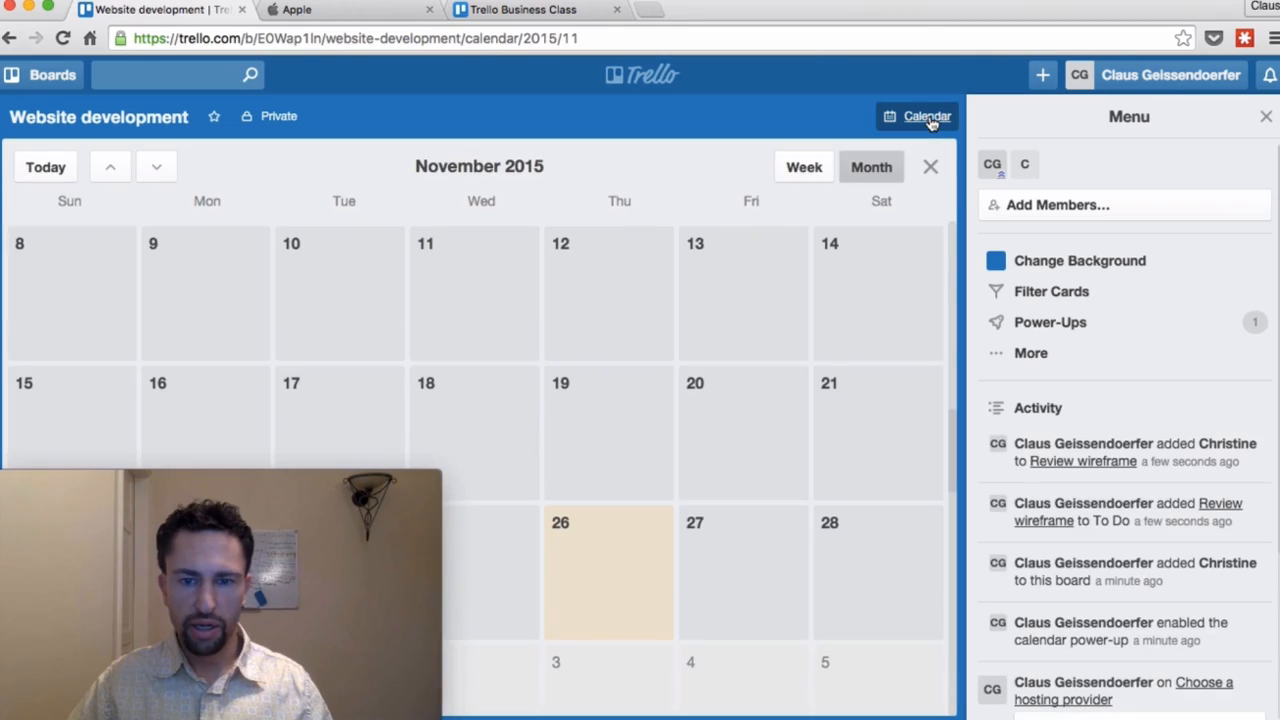
scroll(646, 303, "down", 5)
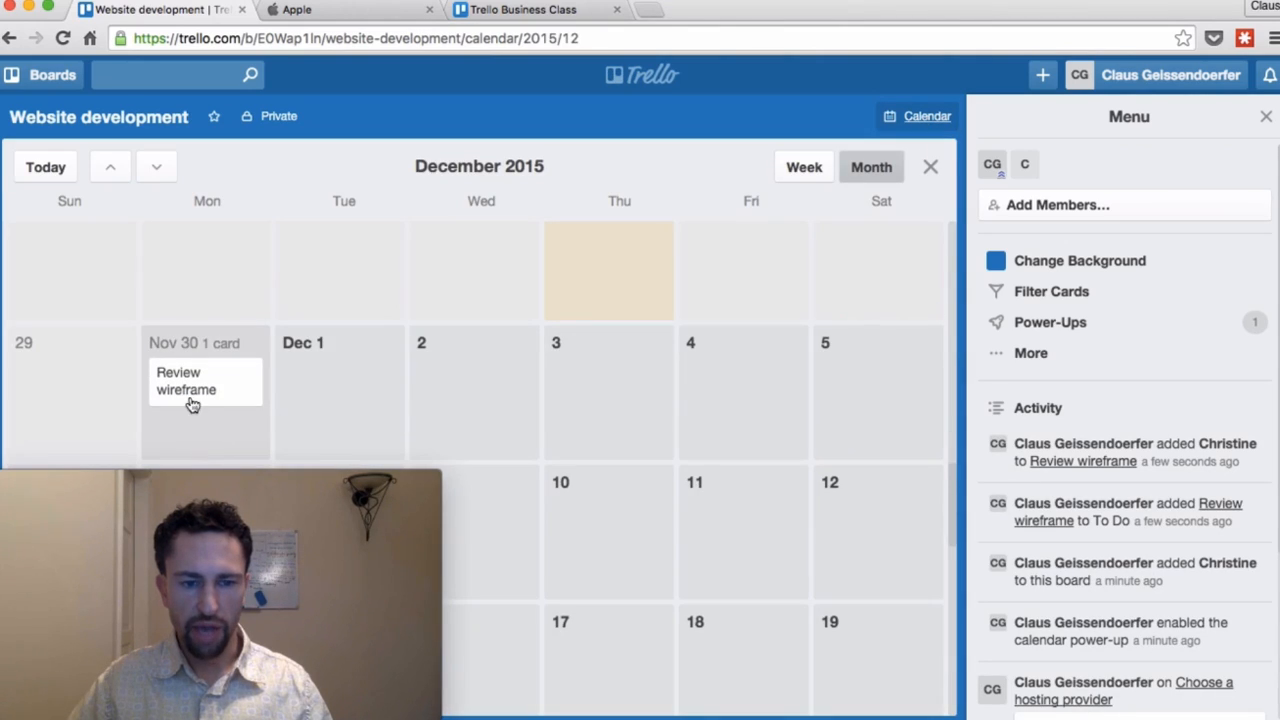
left_click(827, 170)
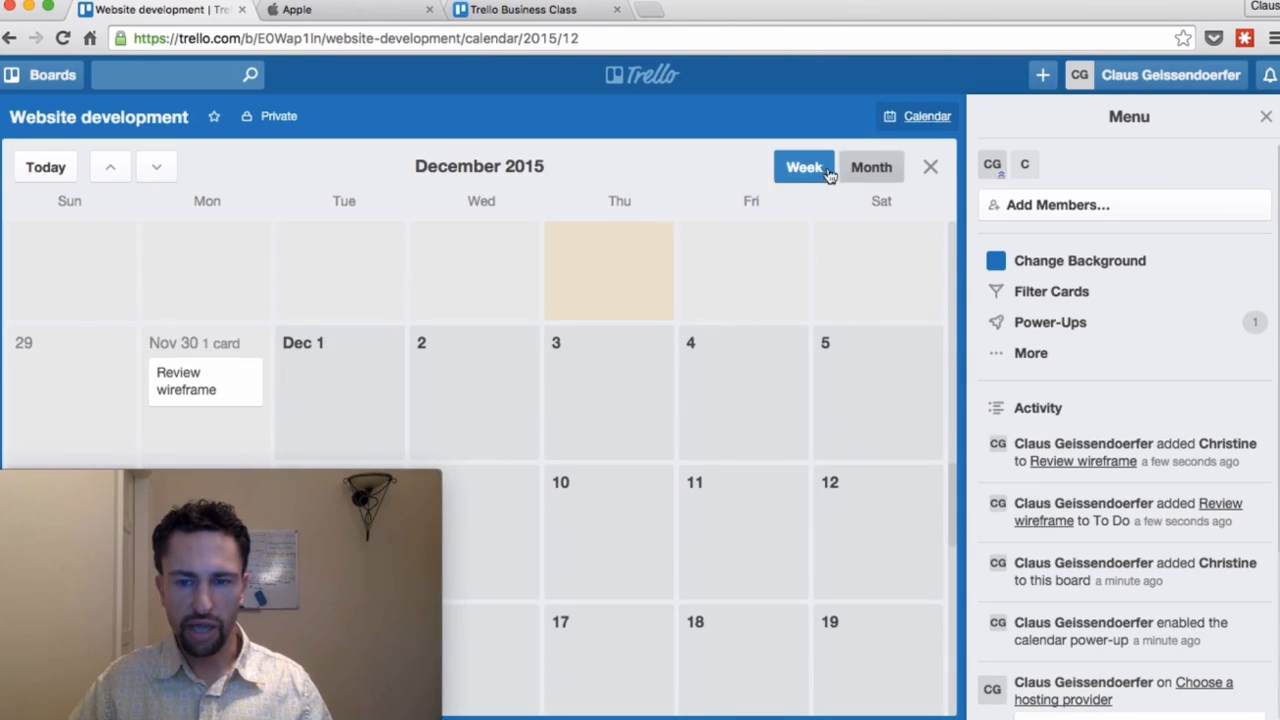
left_click(929, 168)
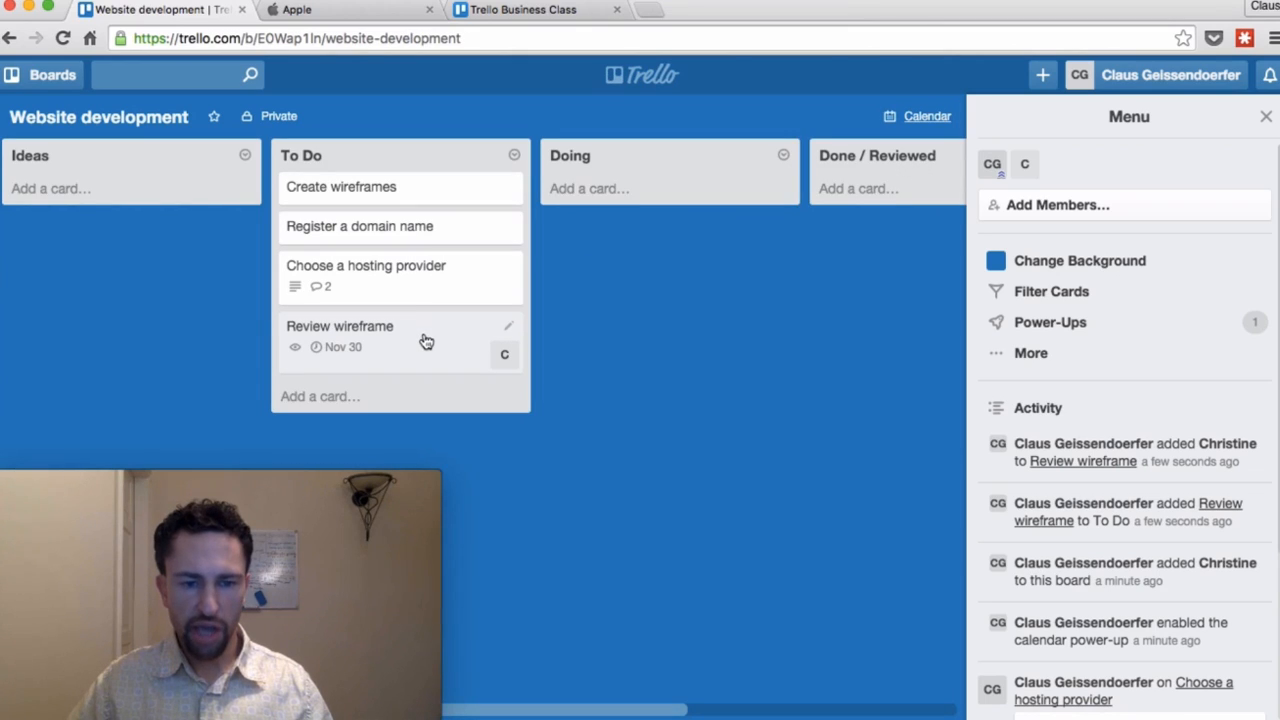
Step: Attach the DD wireframe.jpg image to the Review wireframe card
left_click(426, 342)
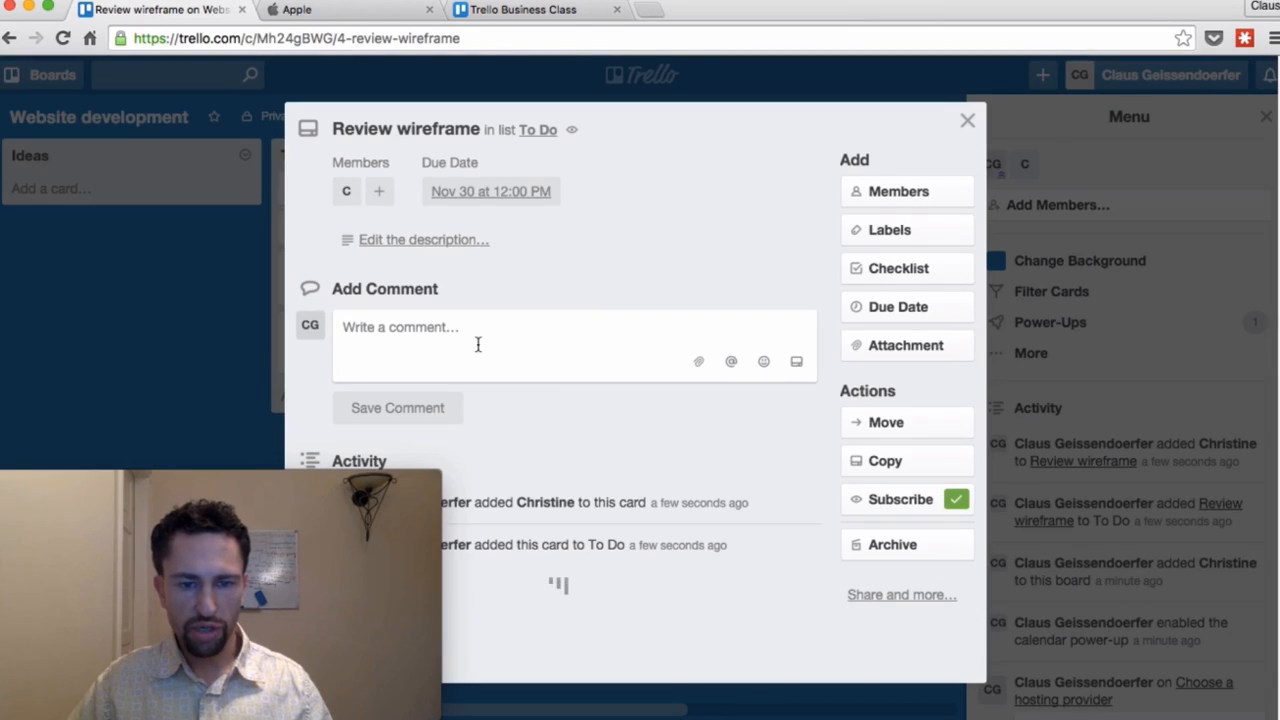
left_click(929, 348)
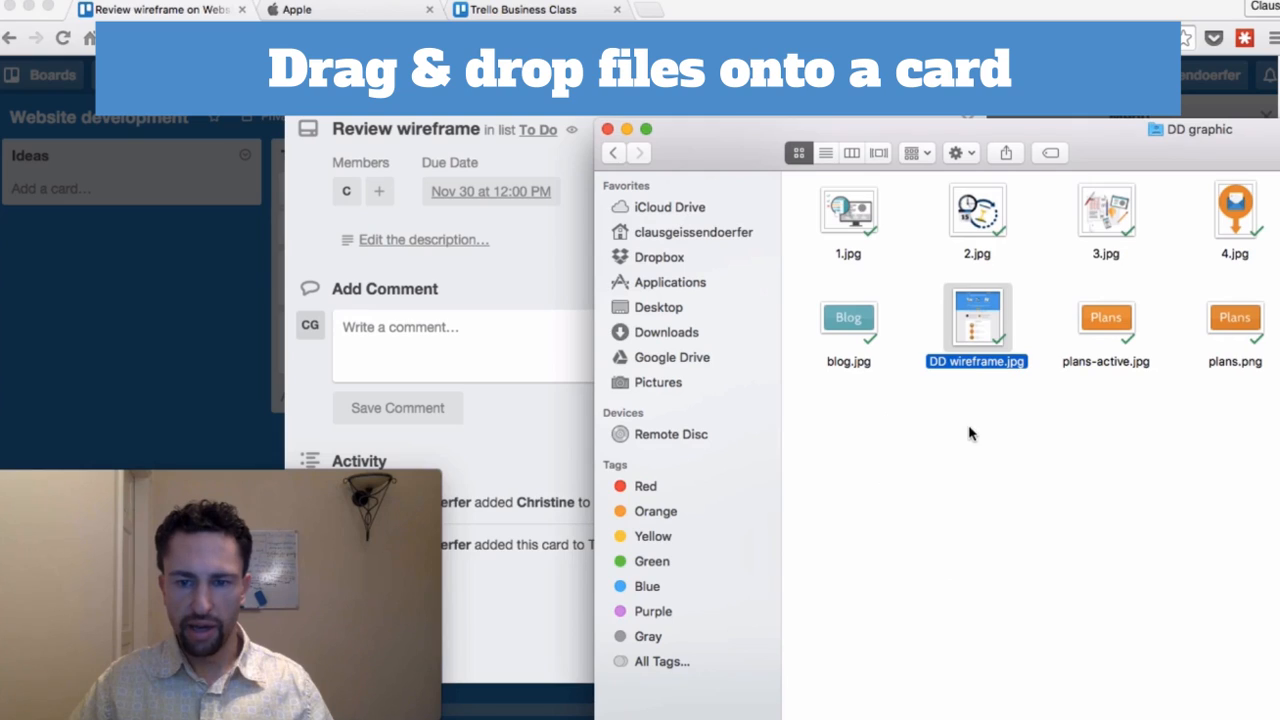
left_click_drag(983, 330, 420, 290)
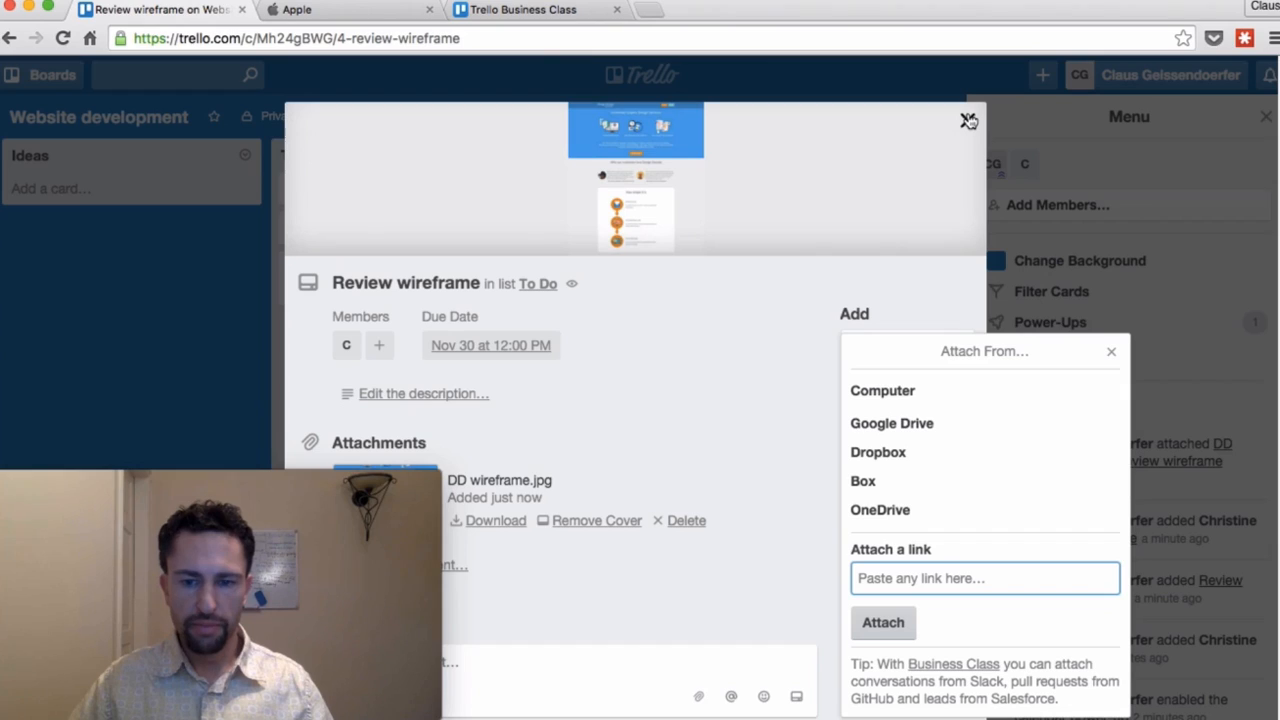
Step: Move the Review wireframe and Create wireframes cards from To Do into Doing
left_click(968, 122)
left_click_drag(410, 345, 684, 210)
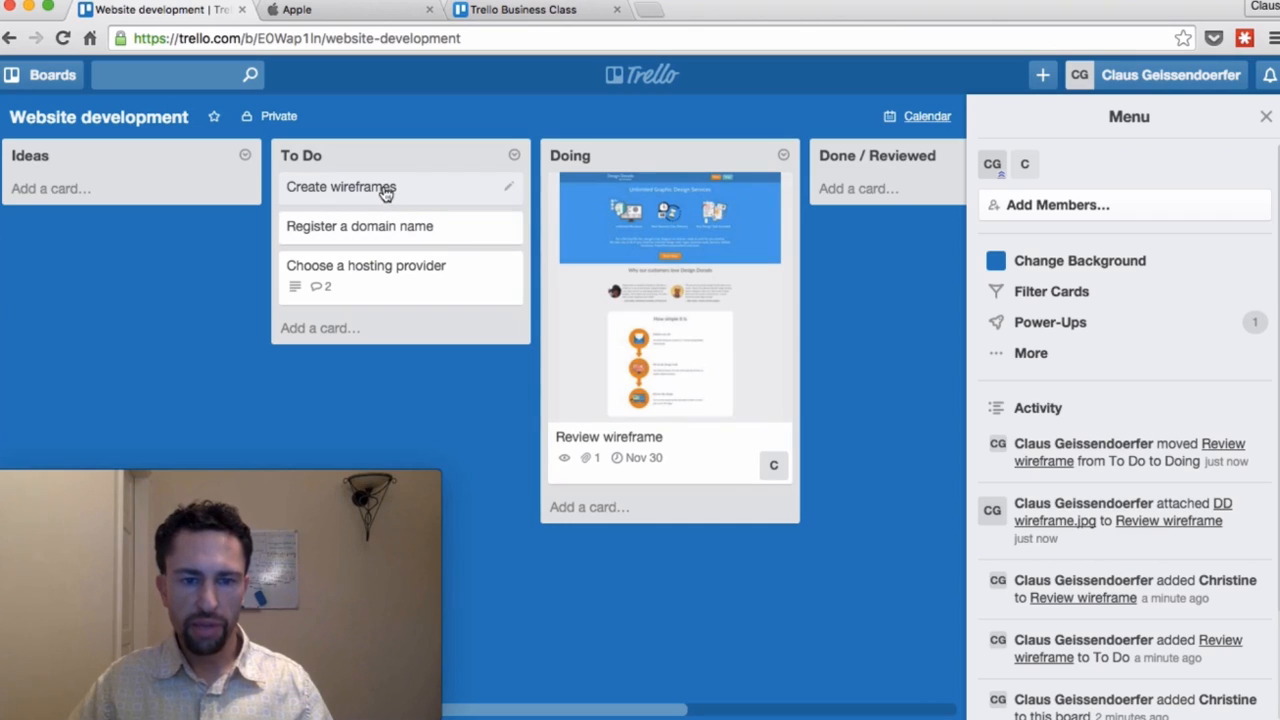
left_click_drag(385, 192, 666, 205)
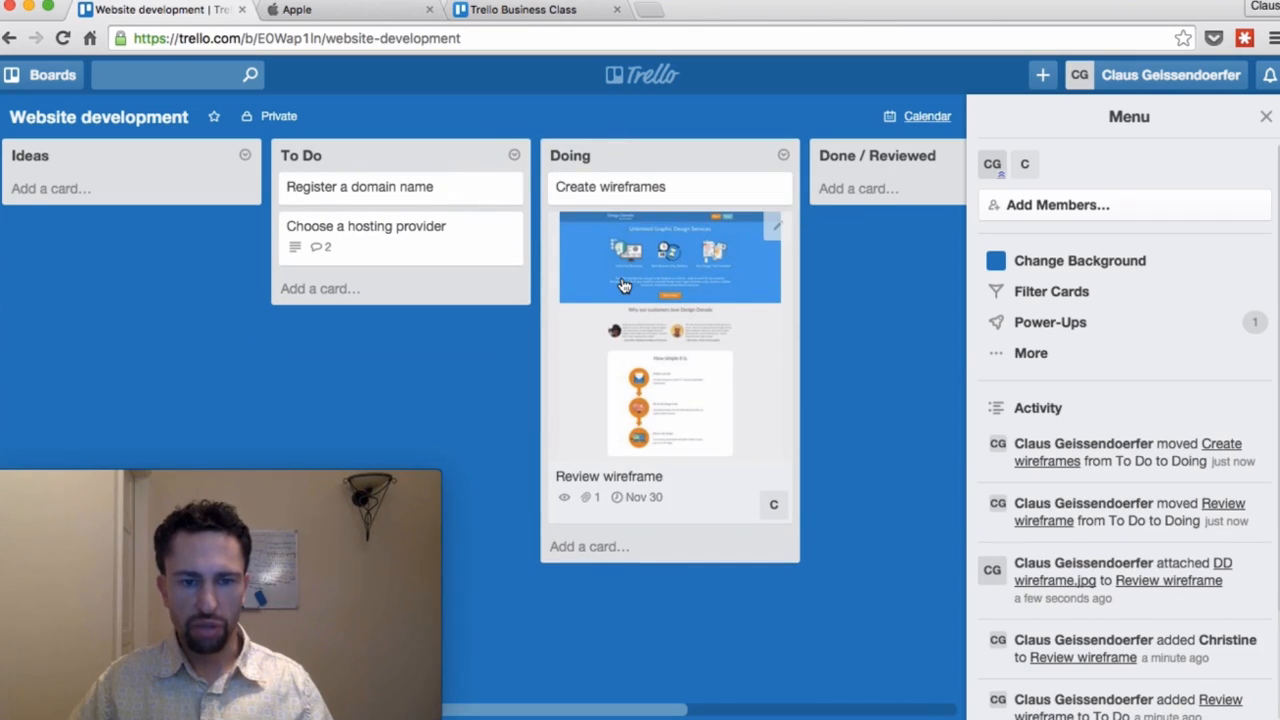
Step: Open the Choose a hosting provider card and add a checklist titled 'Important factors'
left_click(458, 233)
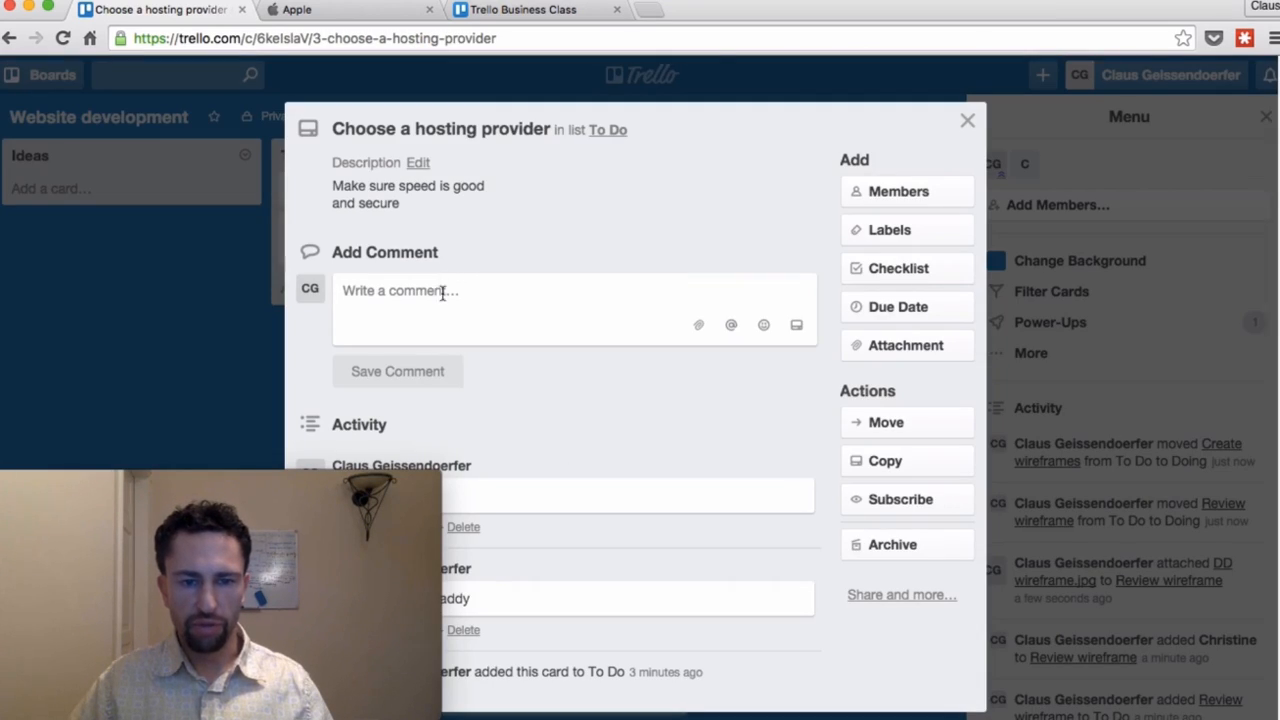
left_click(932, 272)
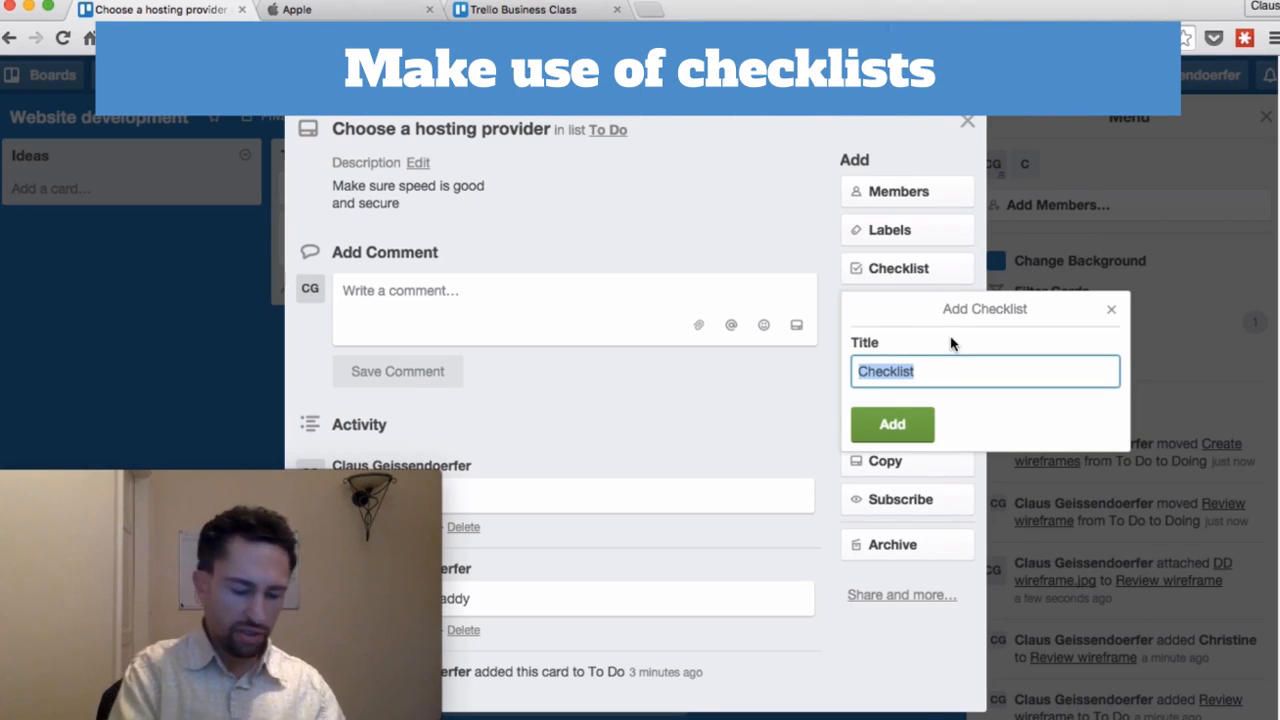
type("Ma")
key("BackSpace")
key("BackSpace")
type("Important factors")
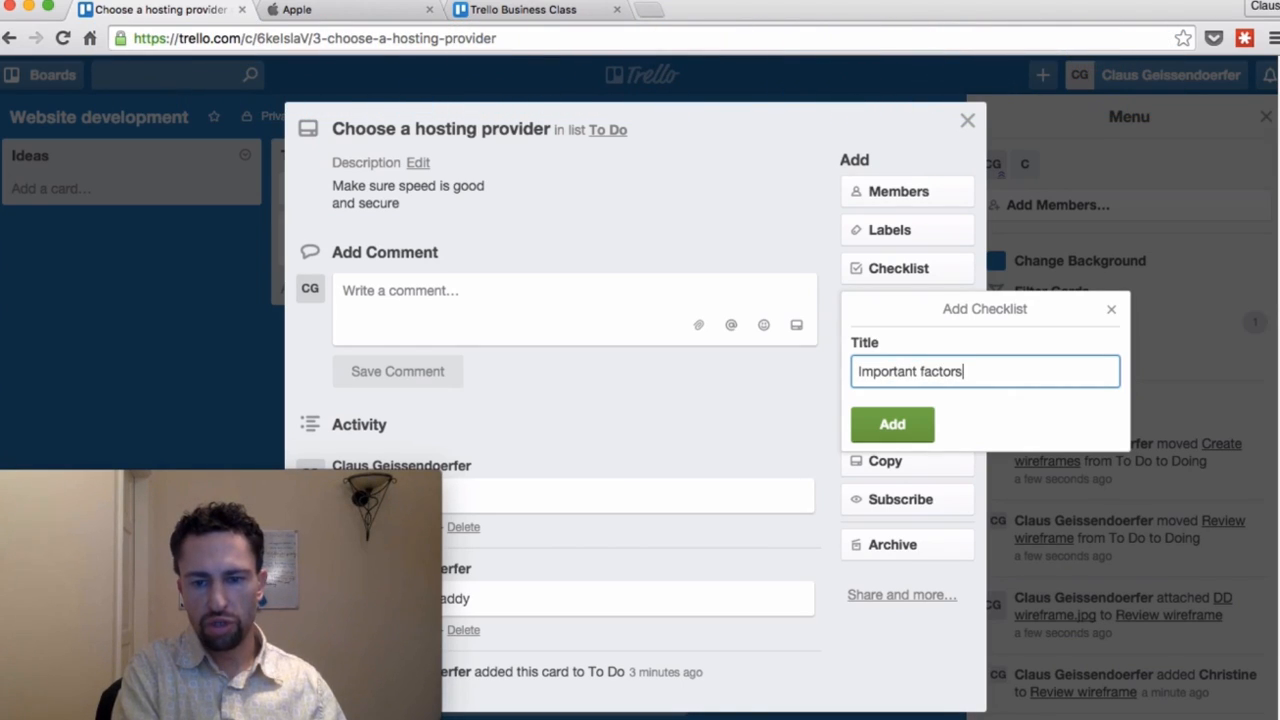
key("Return")
Step: Add Speed, Security and Ease of use as items on the Important factors checklist
type("Spe")
key("Return")
type("Security")
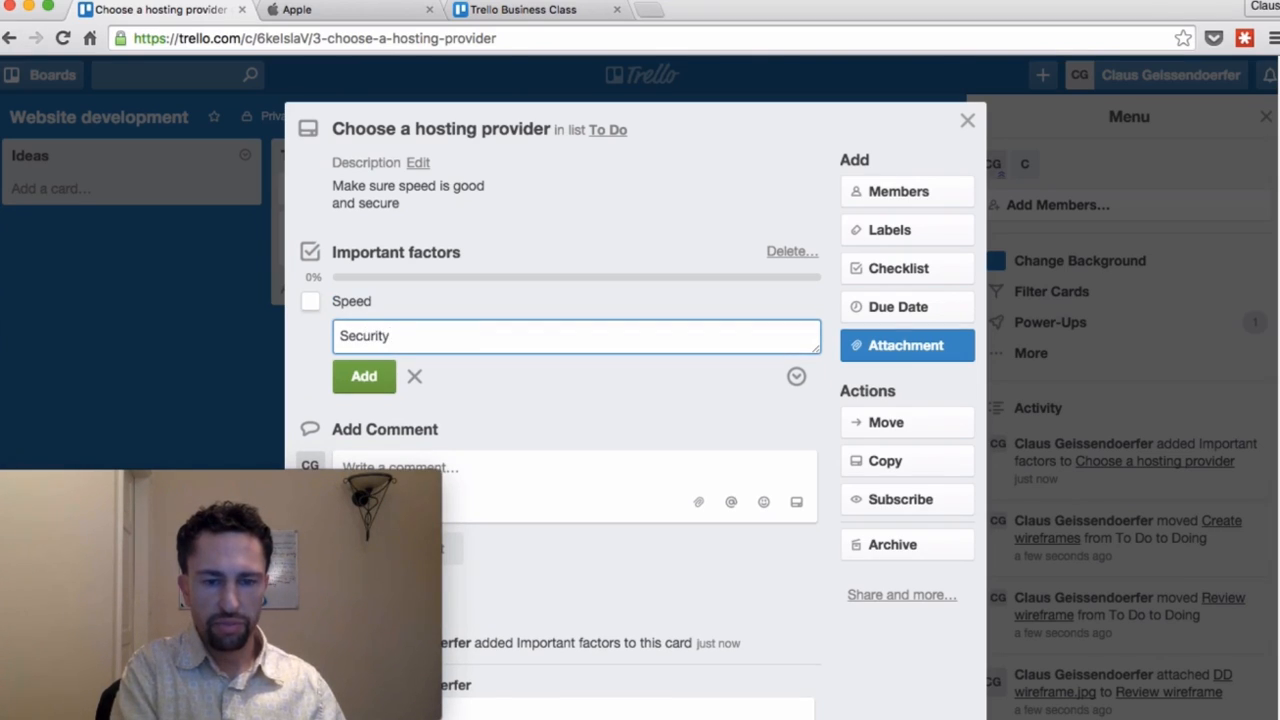
key("Return")
type("Ease of use")
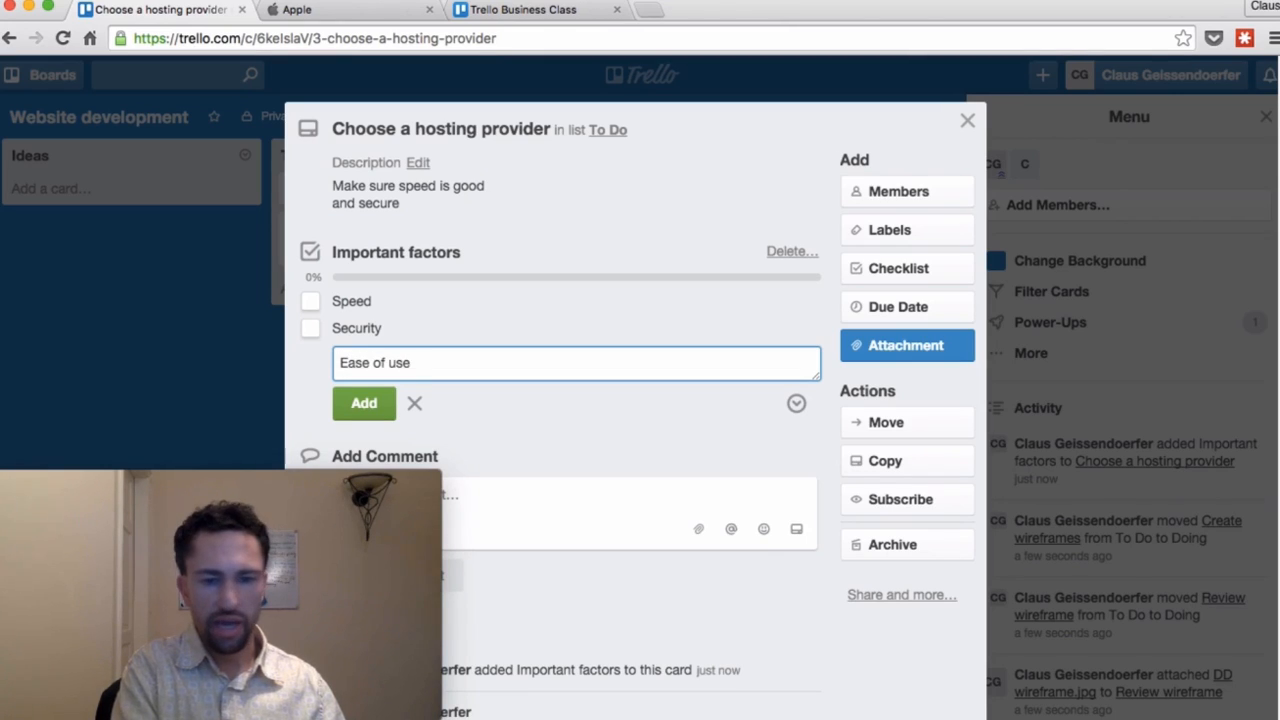
key("Return")
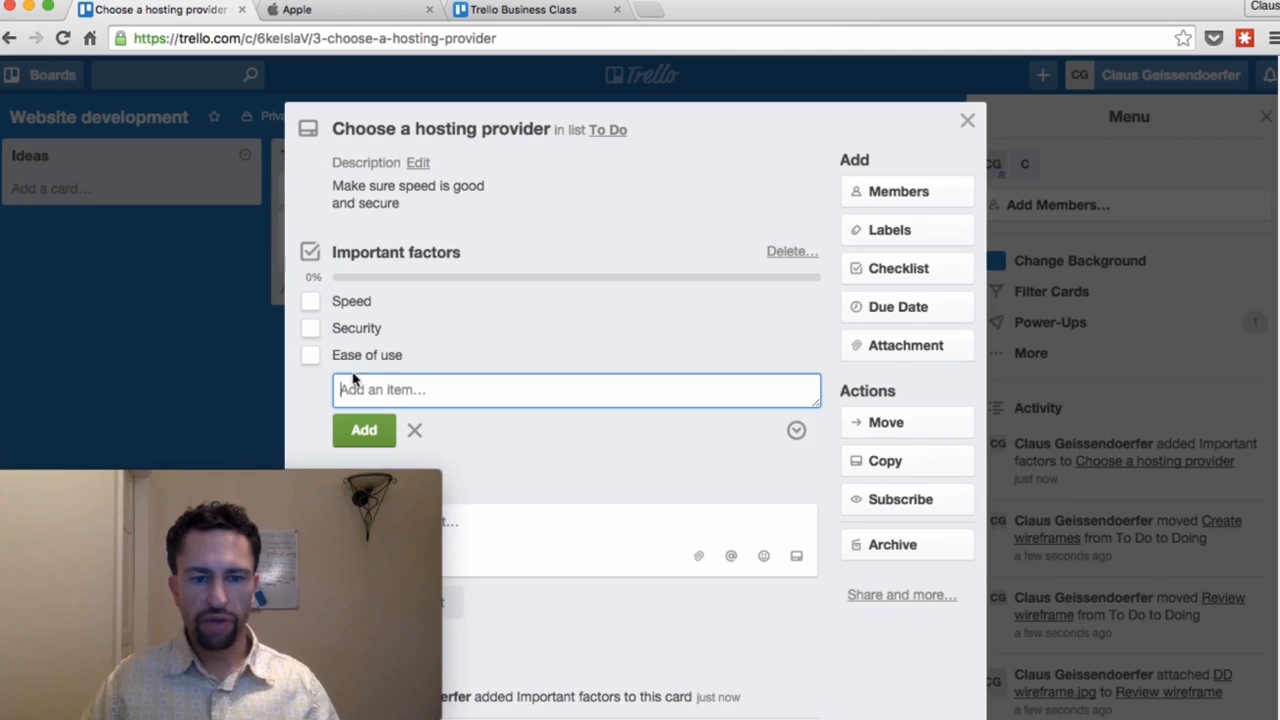
Step: Tick Speed as done, convert Security into its own To Do card, and view that card
left_click(311, 301)
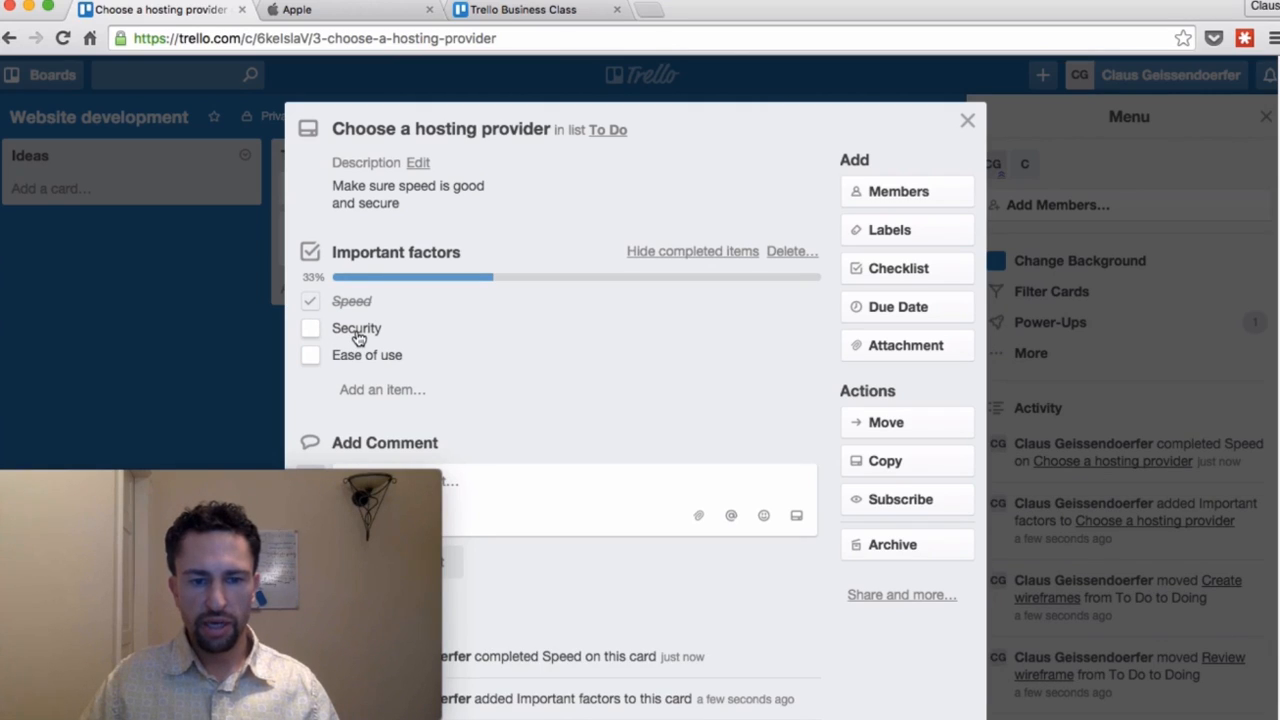
left_click(358, 335)
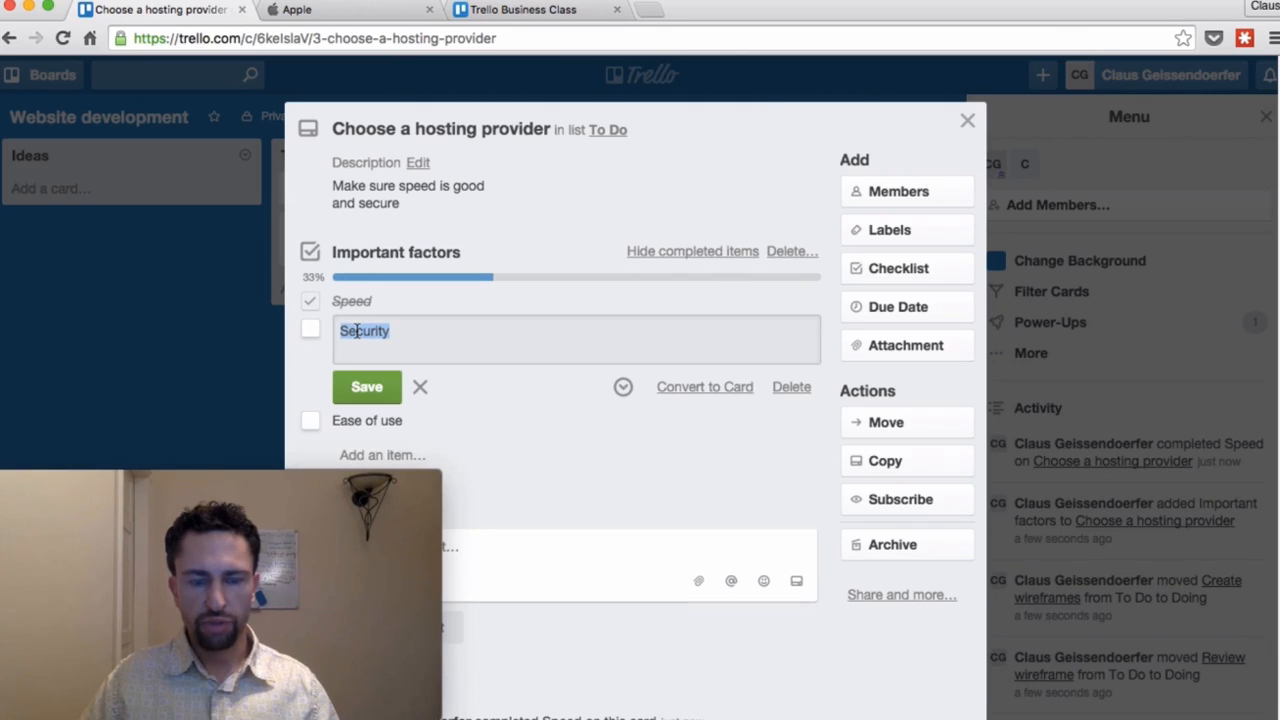
left_click(461, 335)
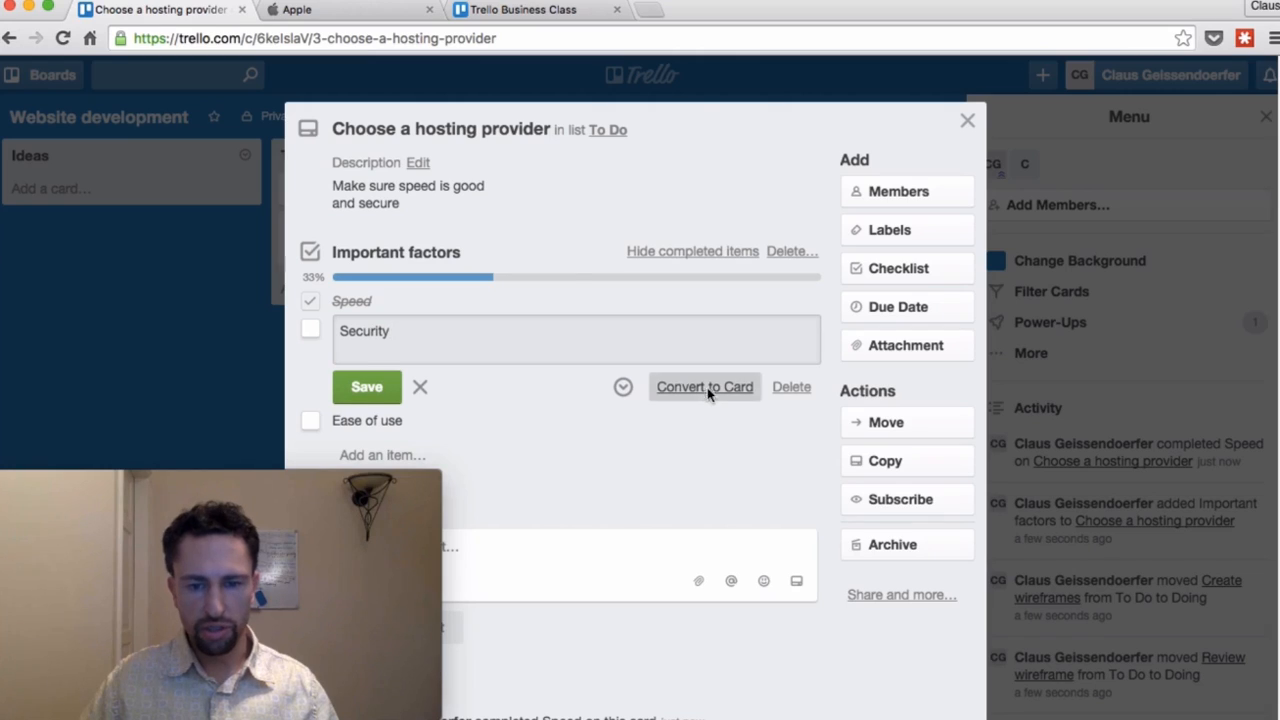
left_click(705, 388)
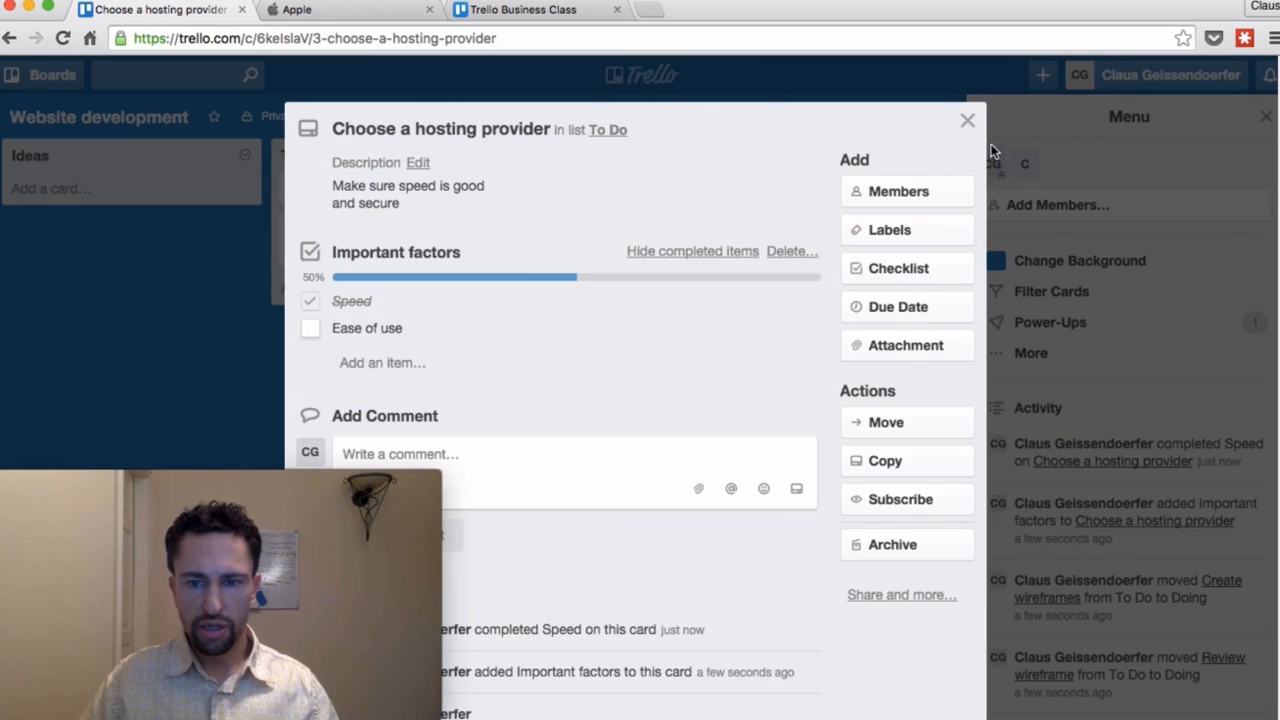
left_click(968, 122)
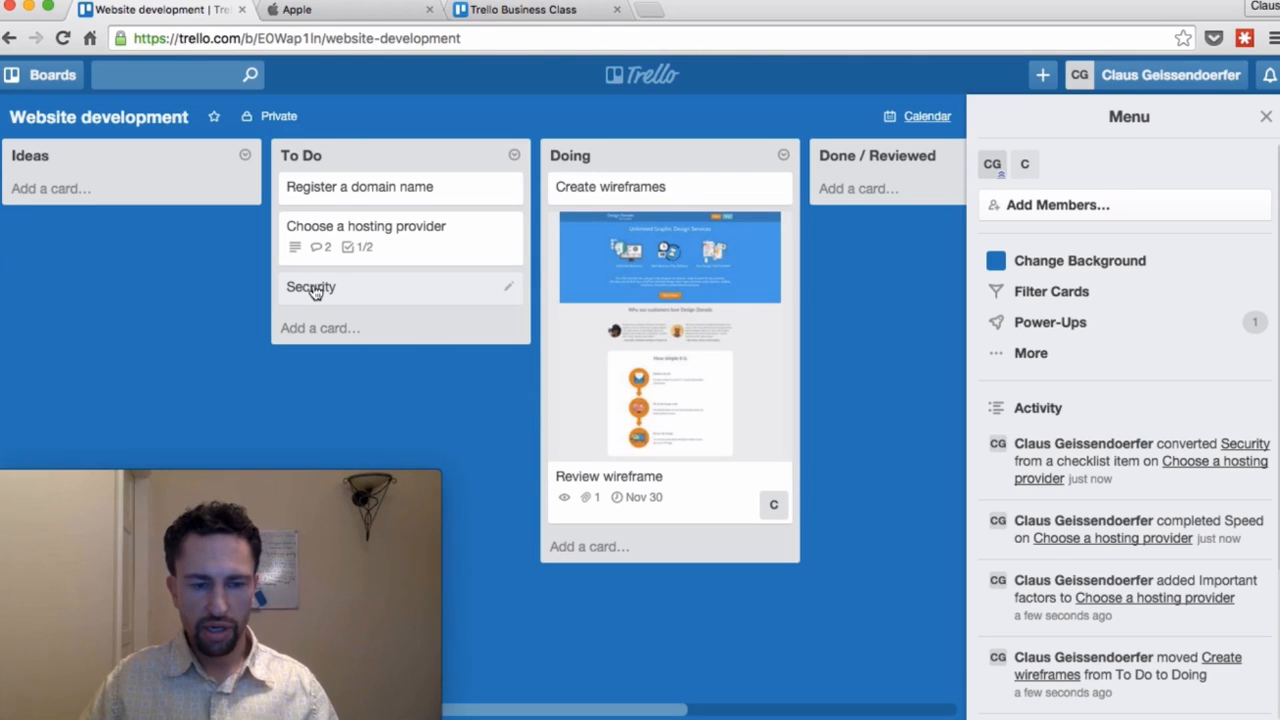
left_click(313, 290)
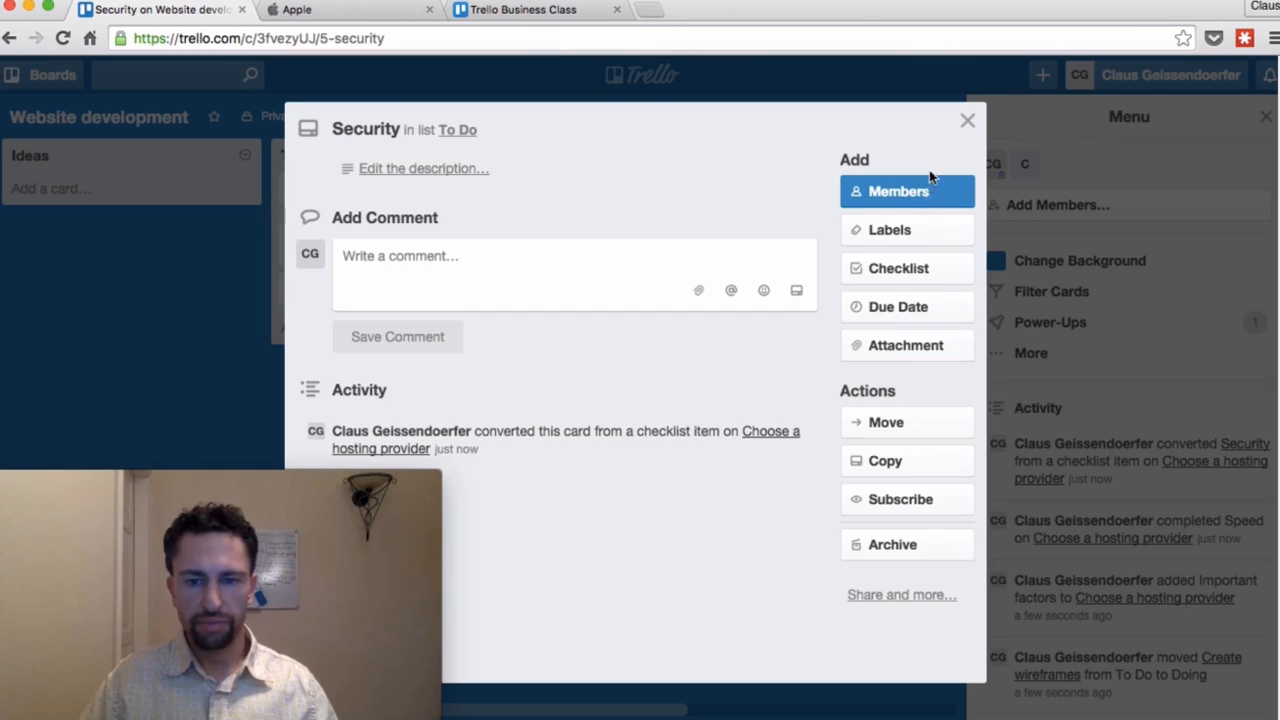
left_click(967, 121)
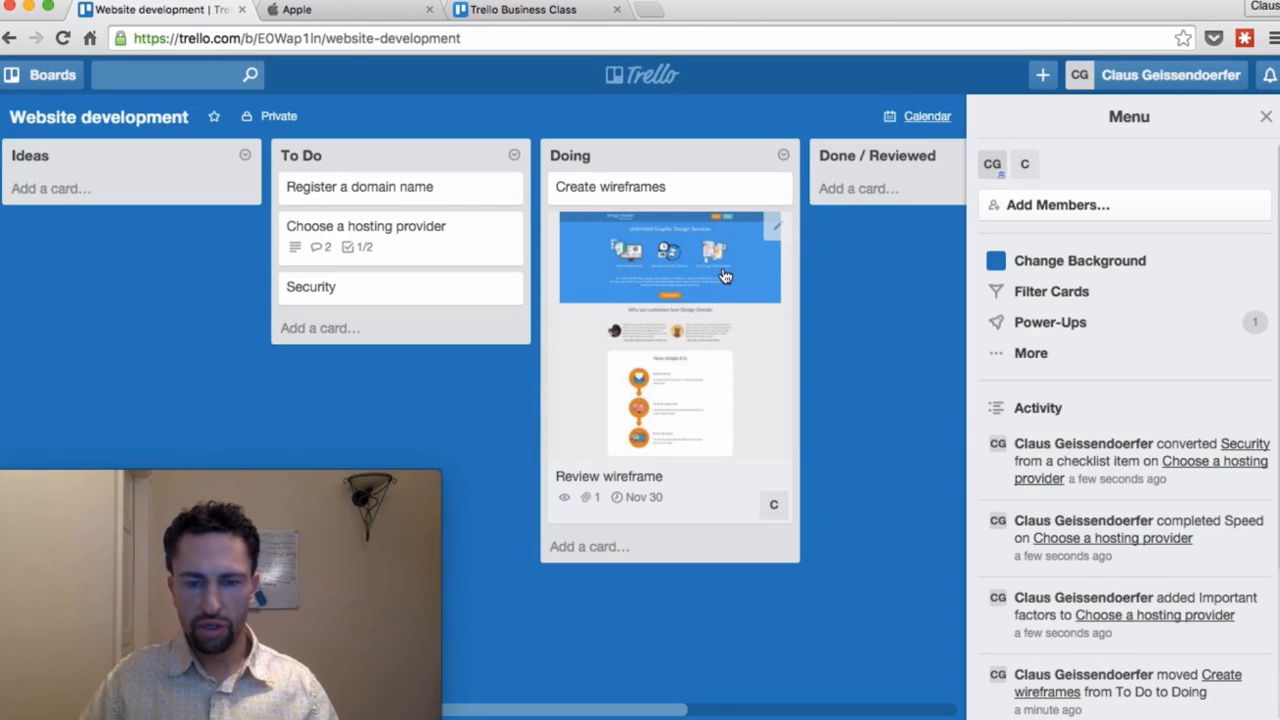
Step: Add a 'Learn from the best' card to the Ideas list and open it
left_click(79, 193)
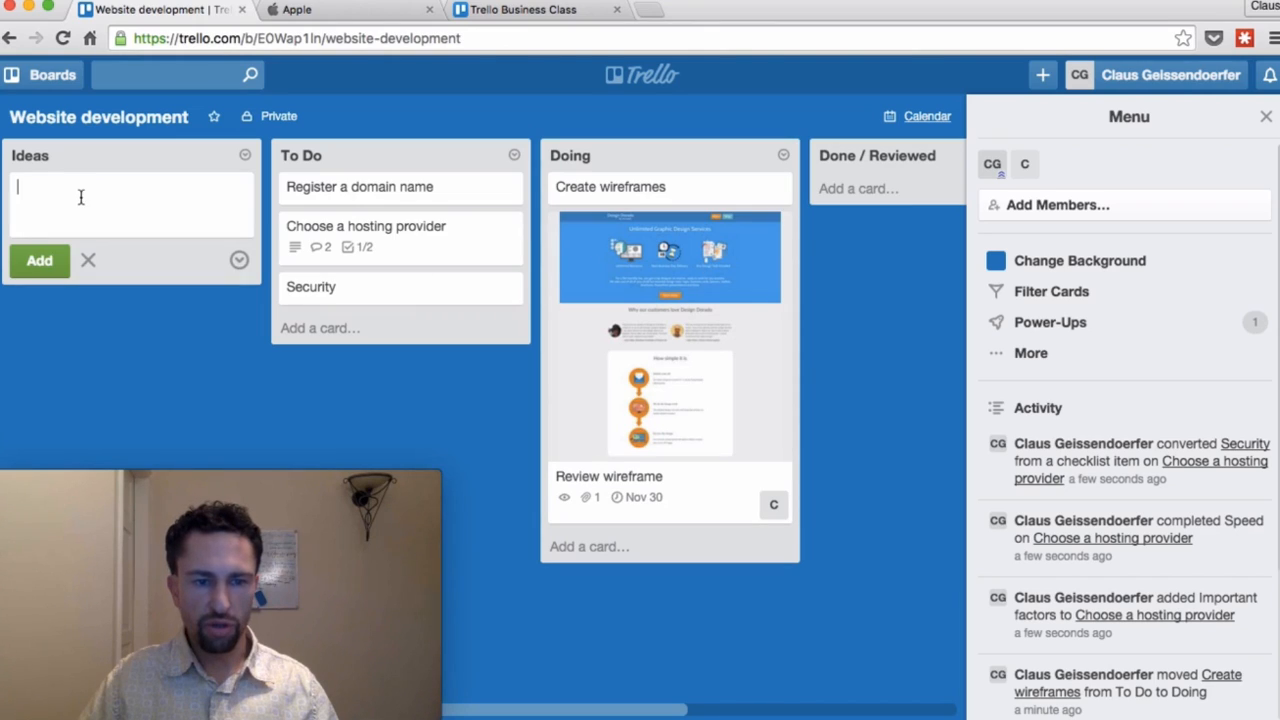
type("Learn from the")
type("est")
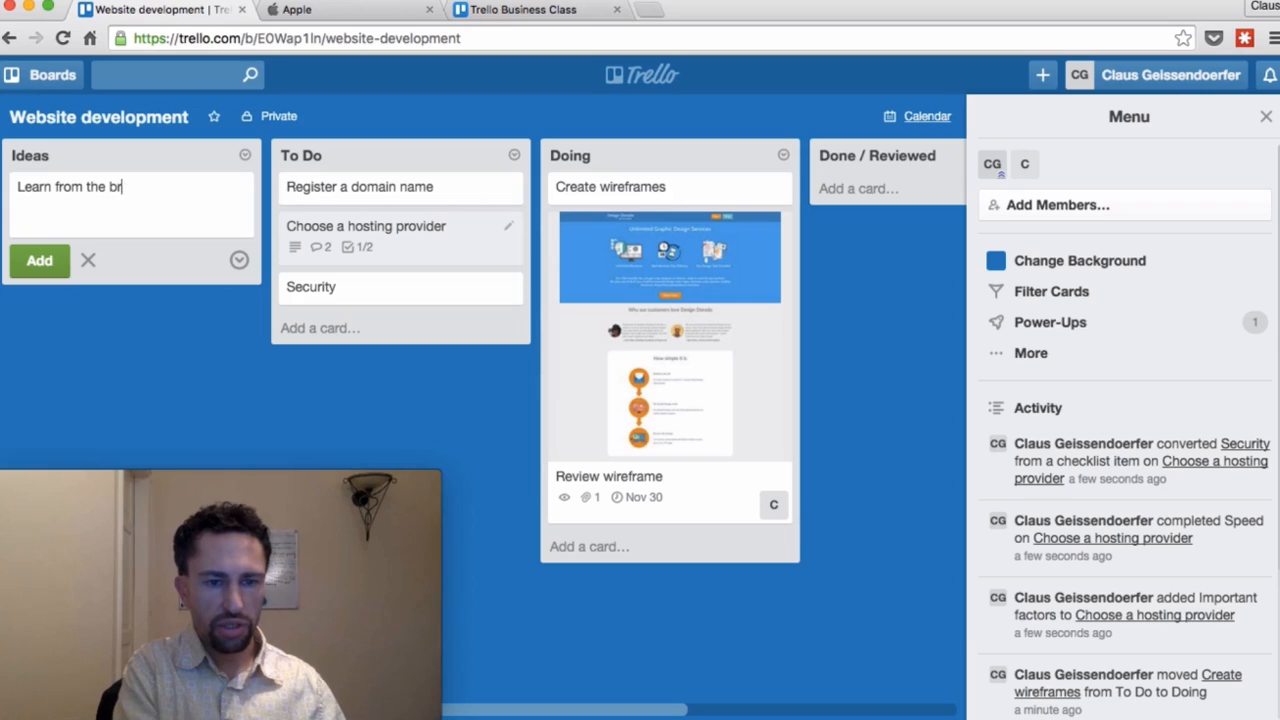
key("Return")
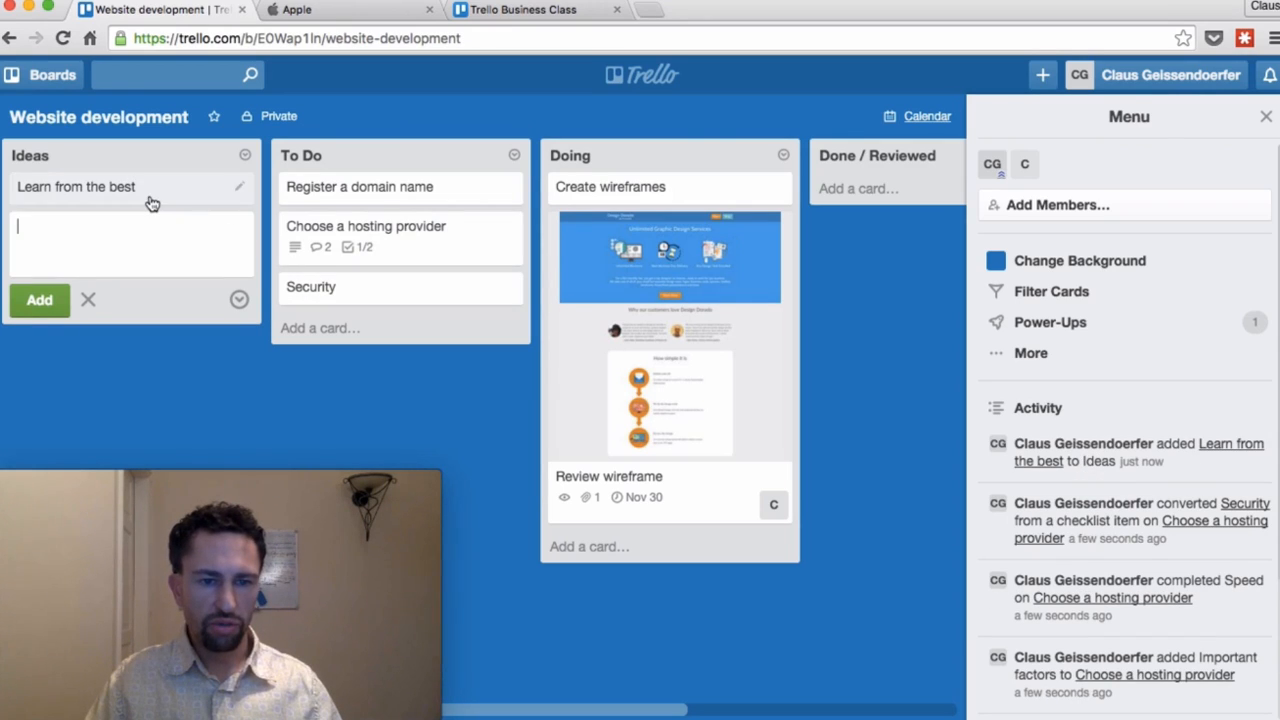
left_click(149, 192)
left_click(305, 12)
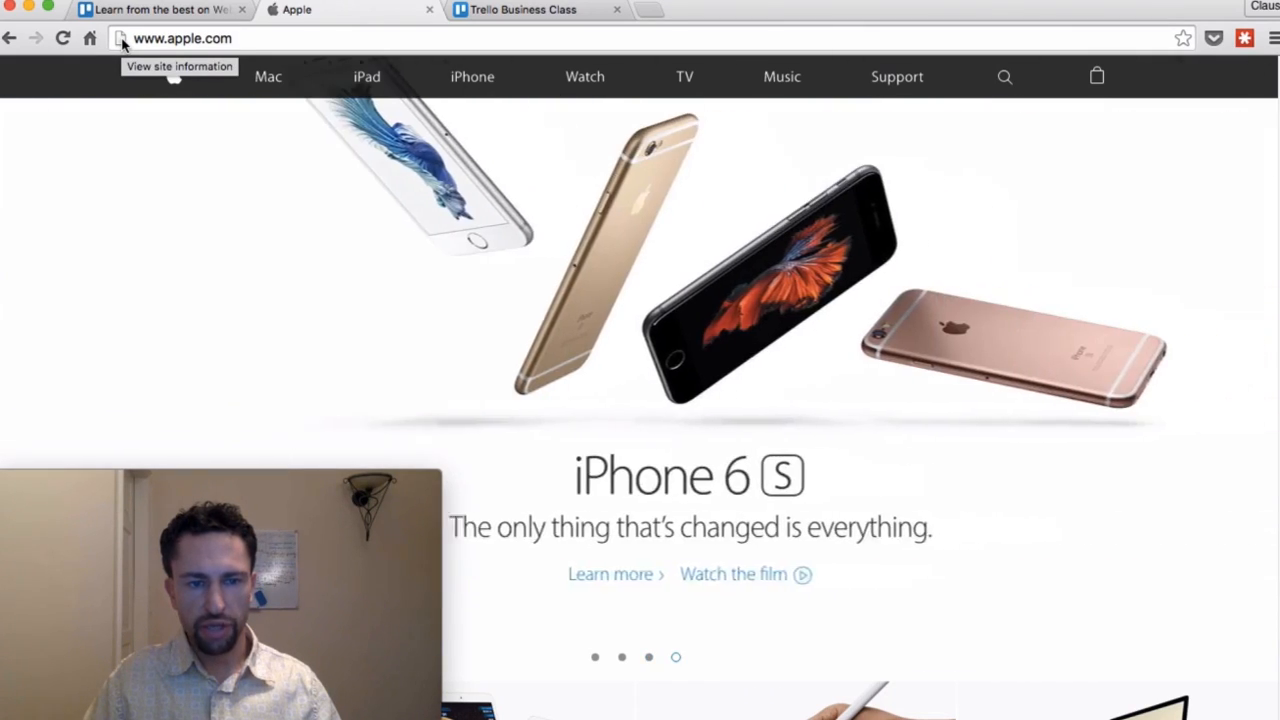
Step: Attach the apple.com link to Learn from the best, then move the card into To Do
left_click_drag(122, 40, 560, 274)
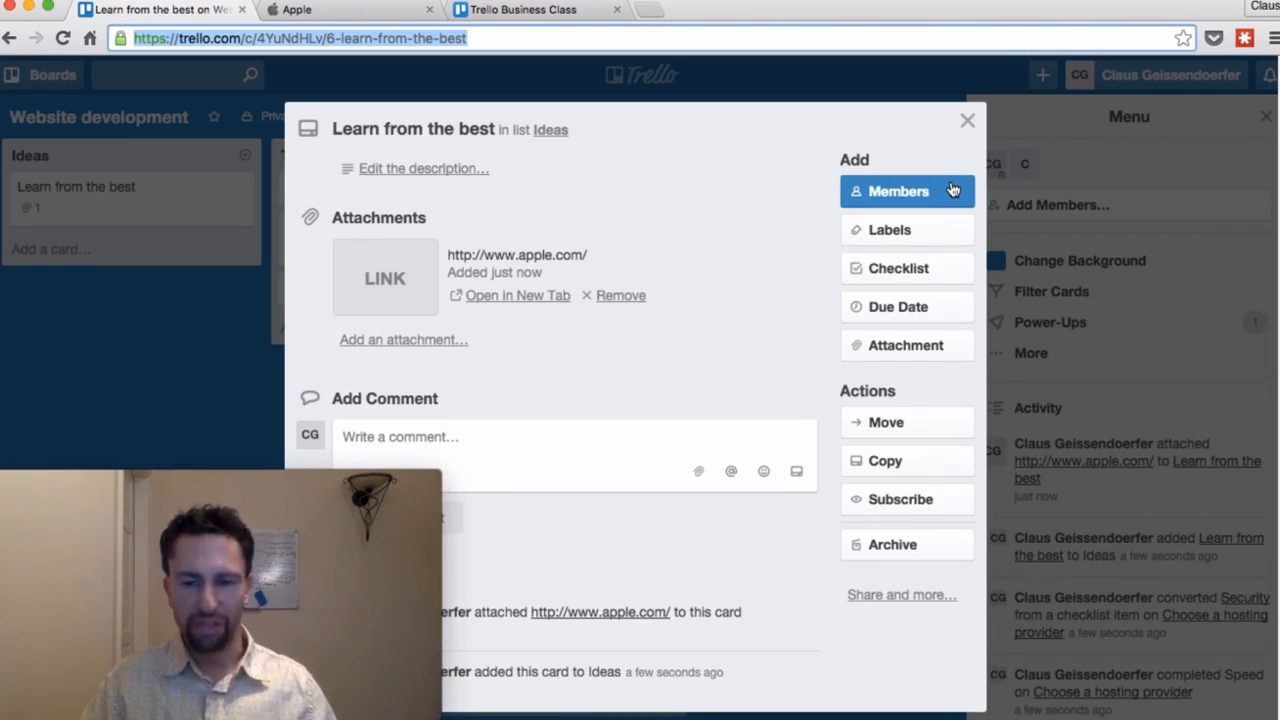
left_click(967, 121)
left_click_drag(202, 212, 436, 224)
Step: Add a 'Make coffee' card to Ideas, then return to the My Boards overview
left_click(48, 190)
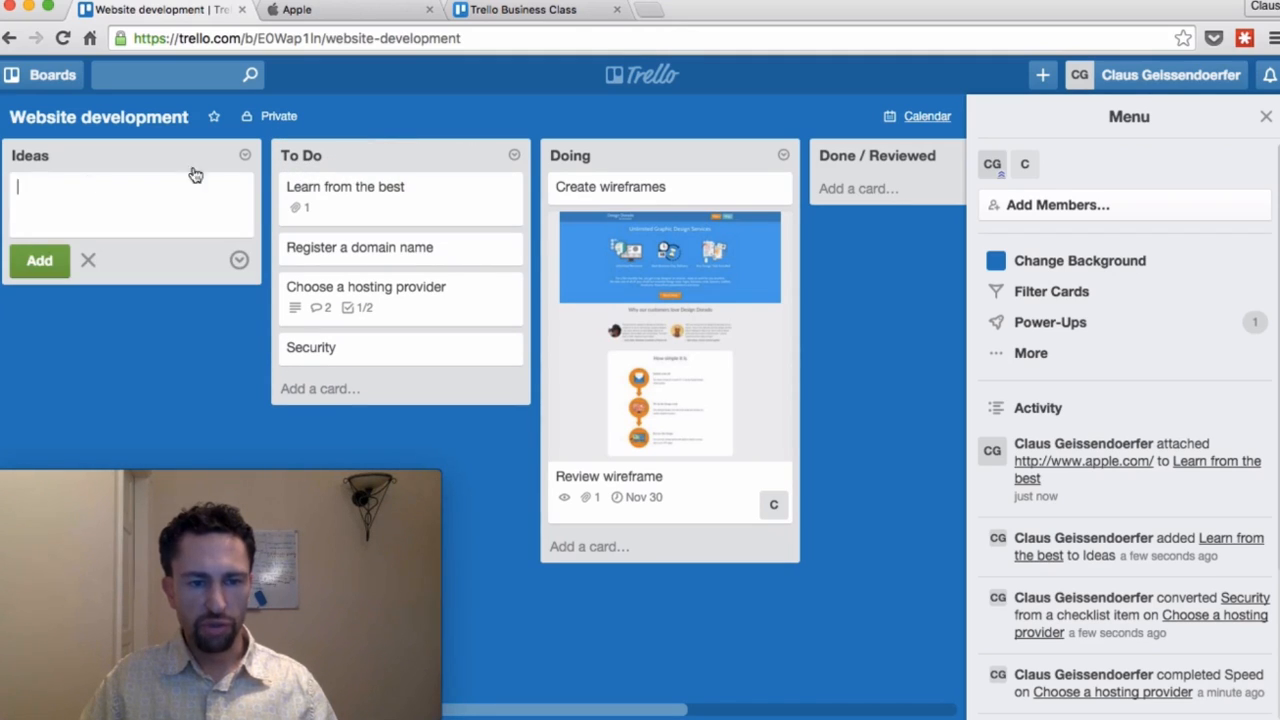
type("Make coffee")
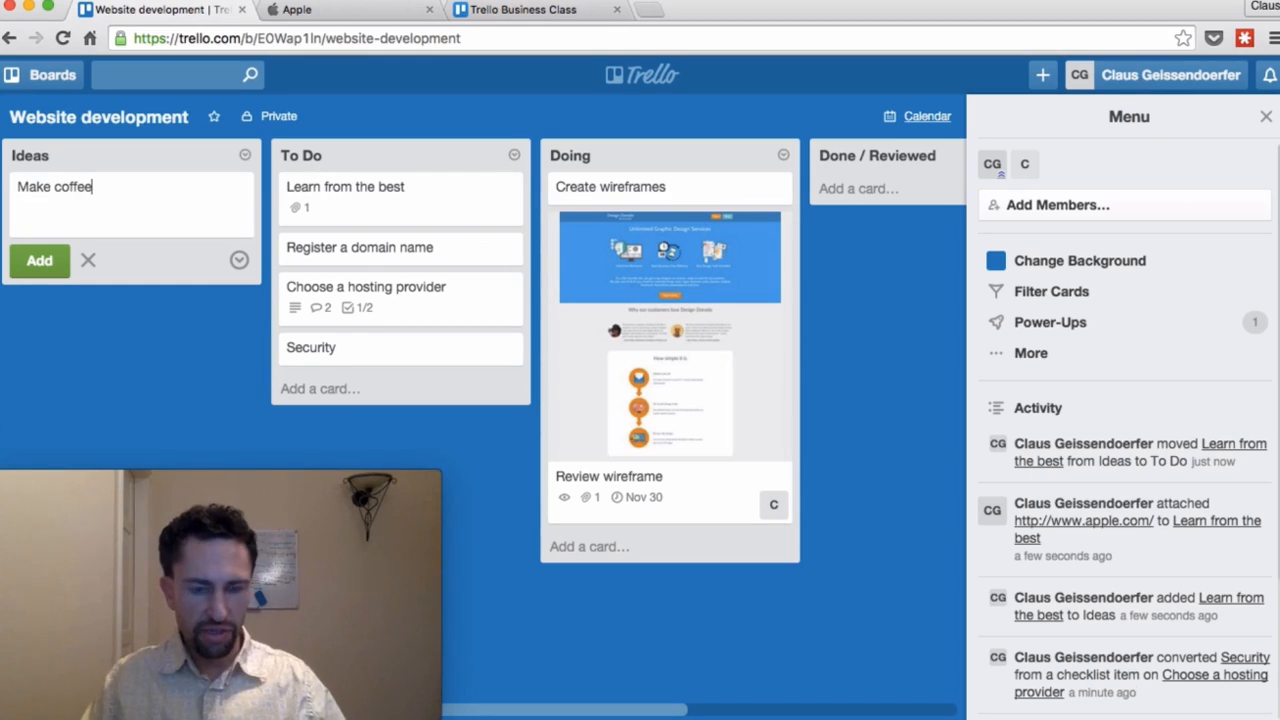
key("Return")
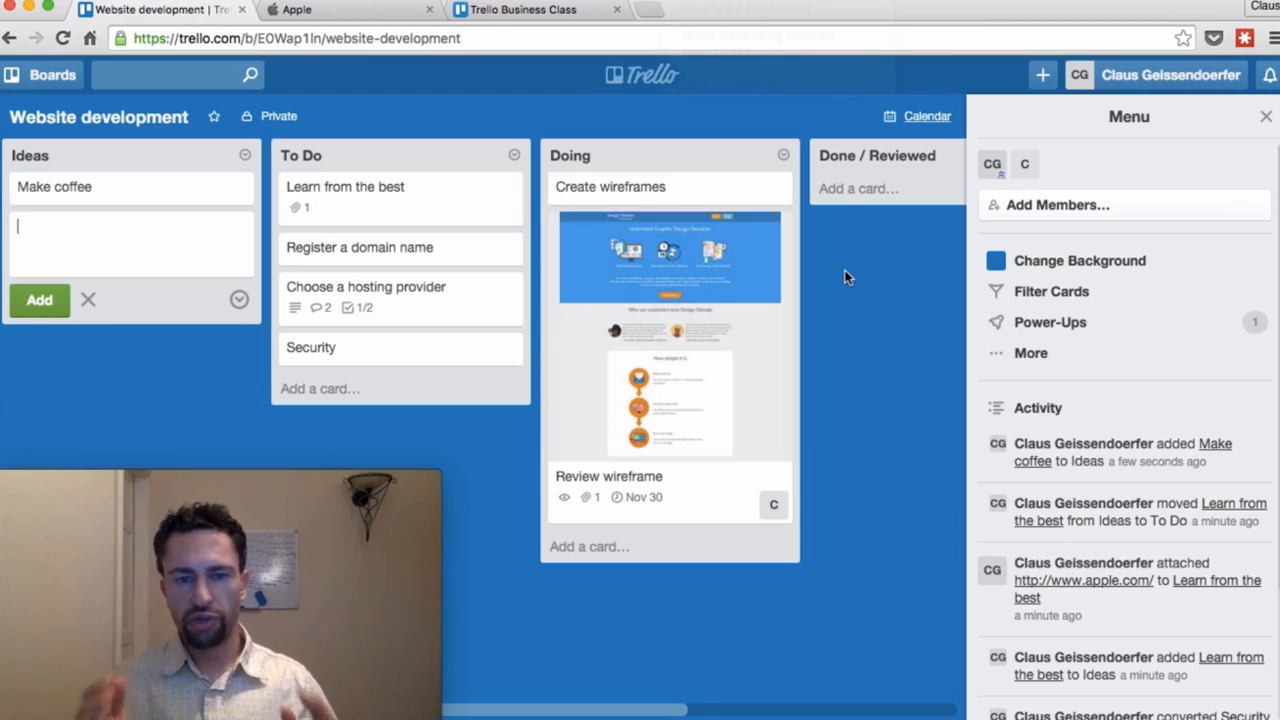
left_click_drag(423, 160, 289, 161)
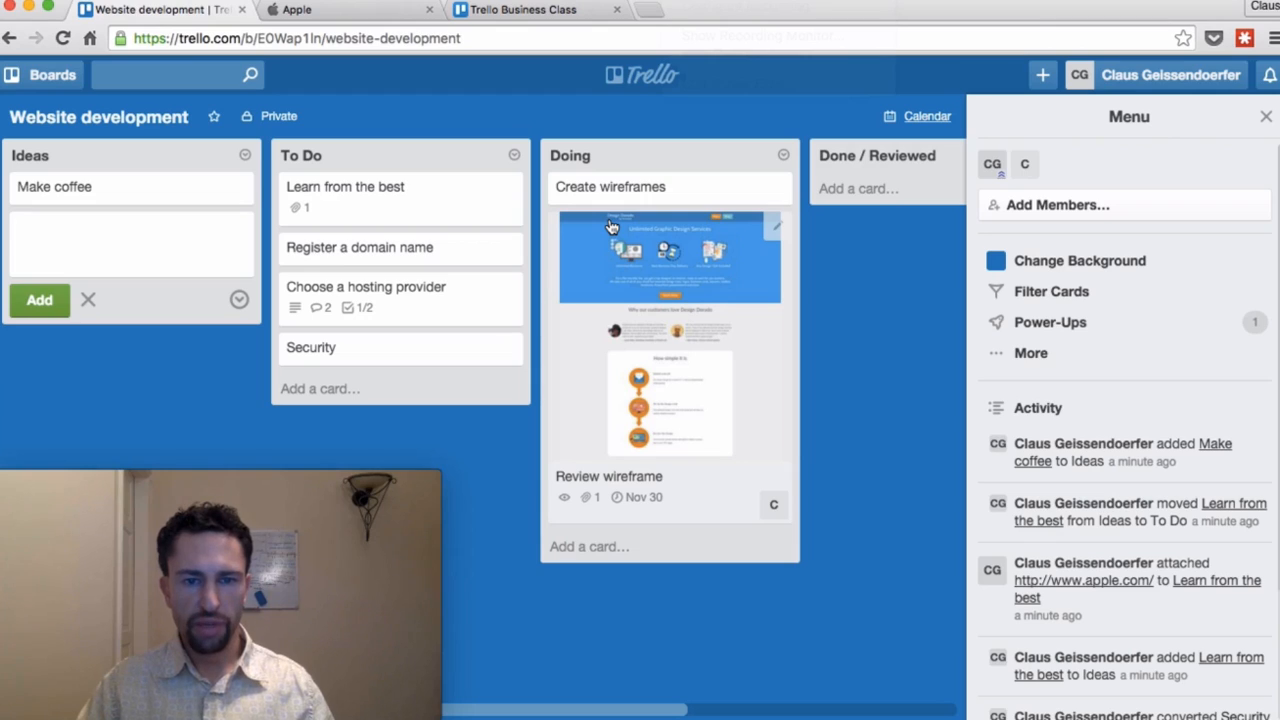
left_click(646, 88)
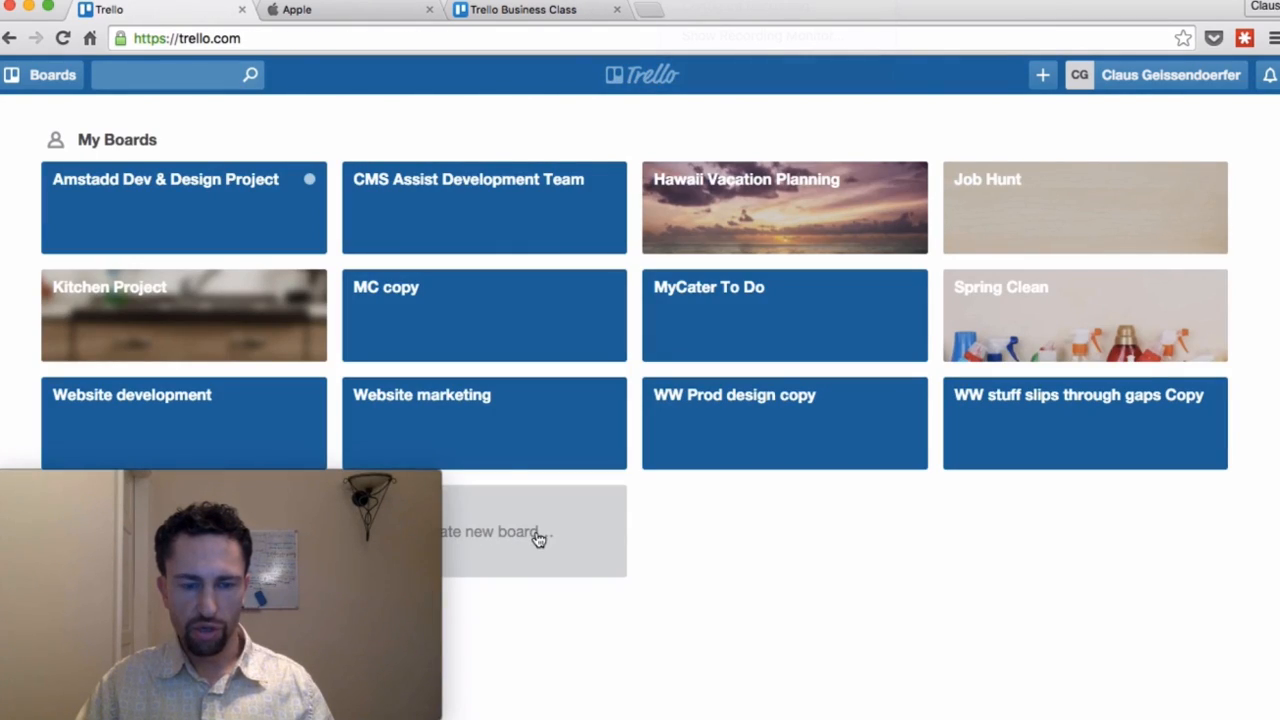
Step: Open the Website marketing board from the My Boards page
left_click(501, 425)
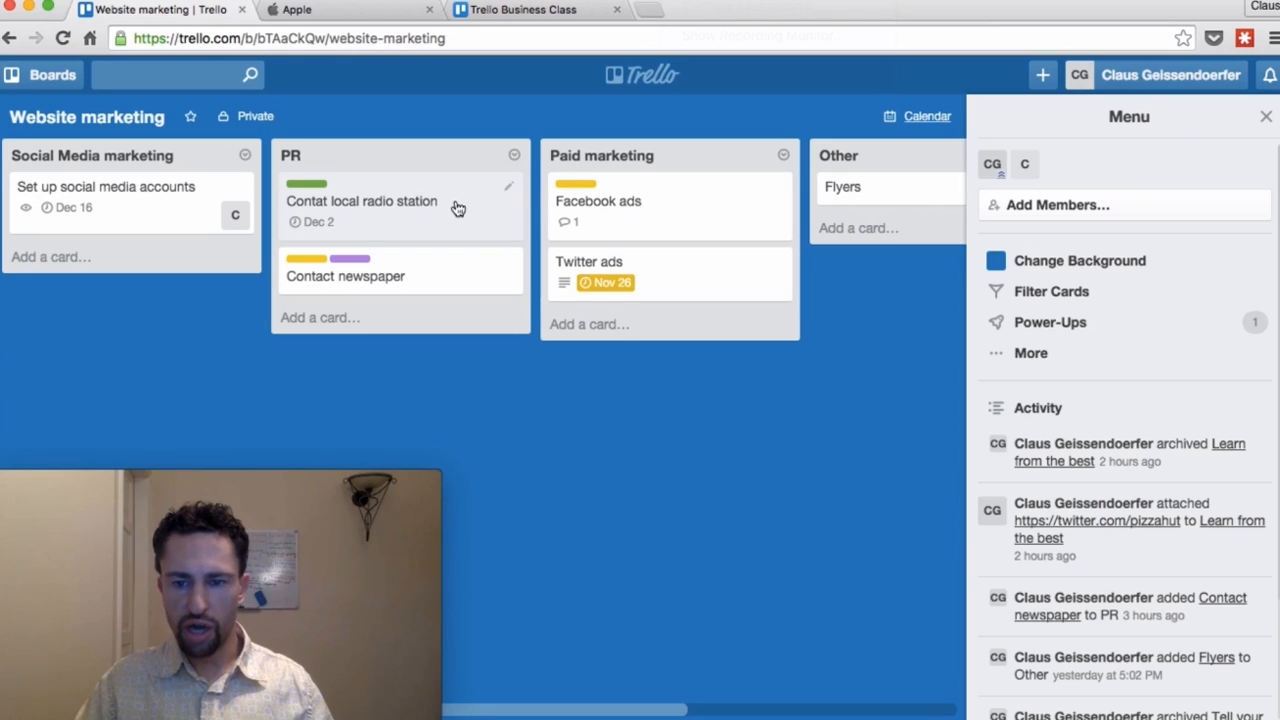
Step: Replace the To Do label with Doing on the Contat local radio station card
left_click(1034, 356)
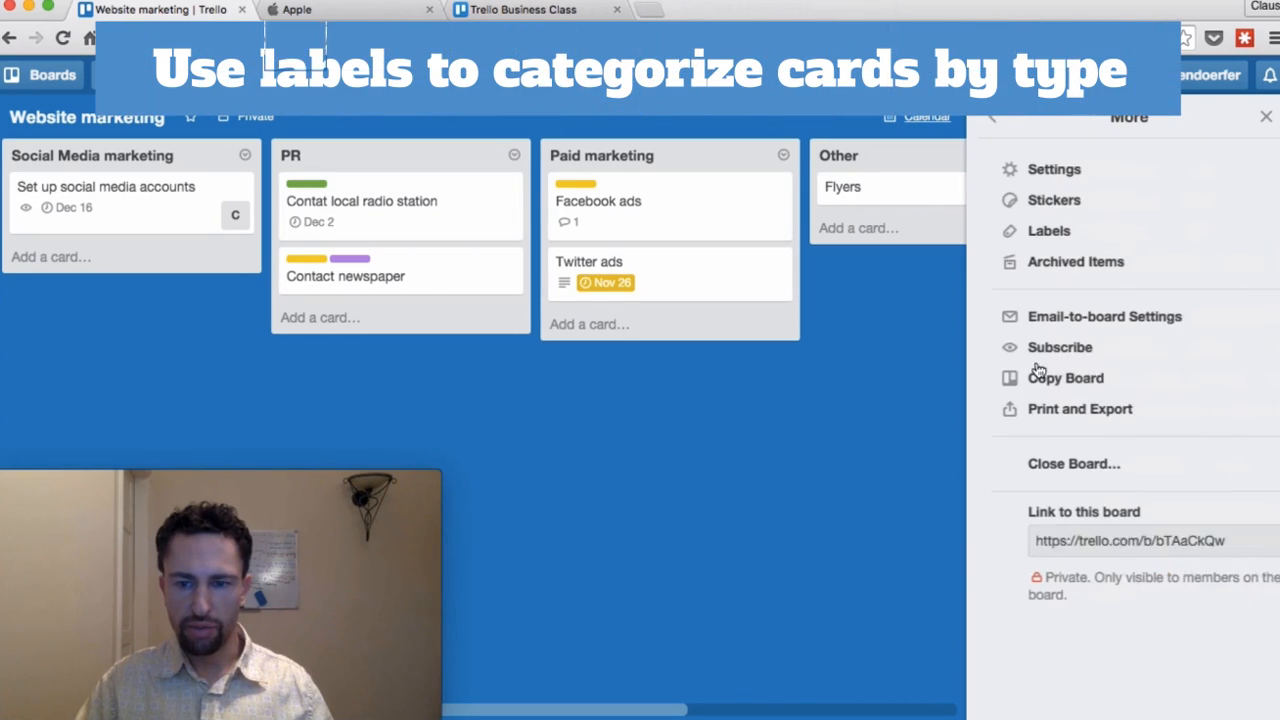
left_click(1062, 230)
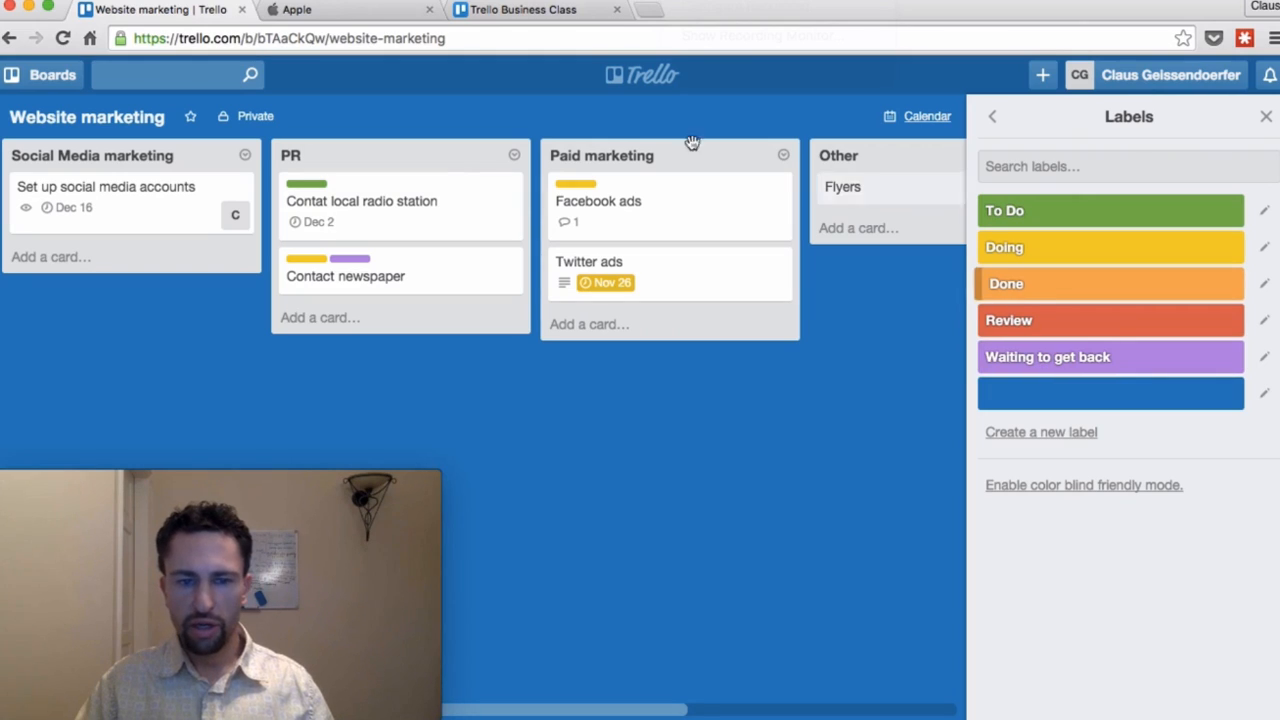
left_click(428, 215)
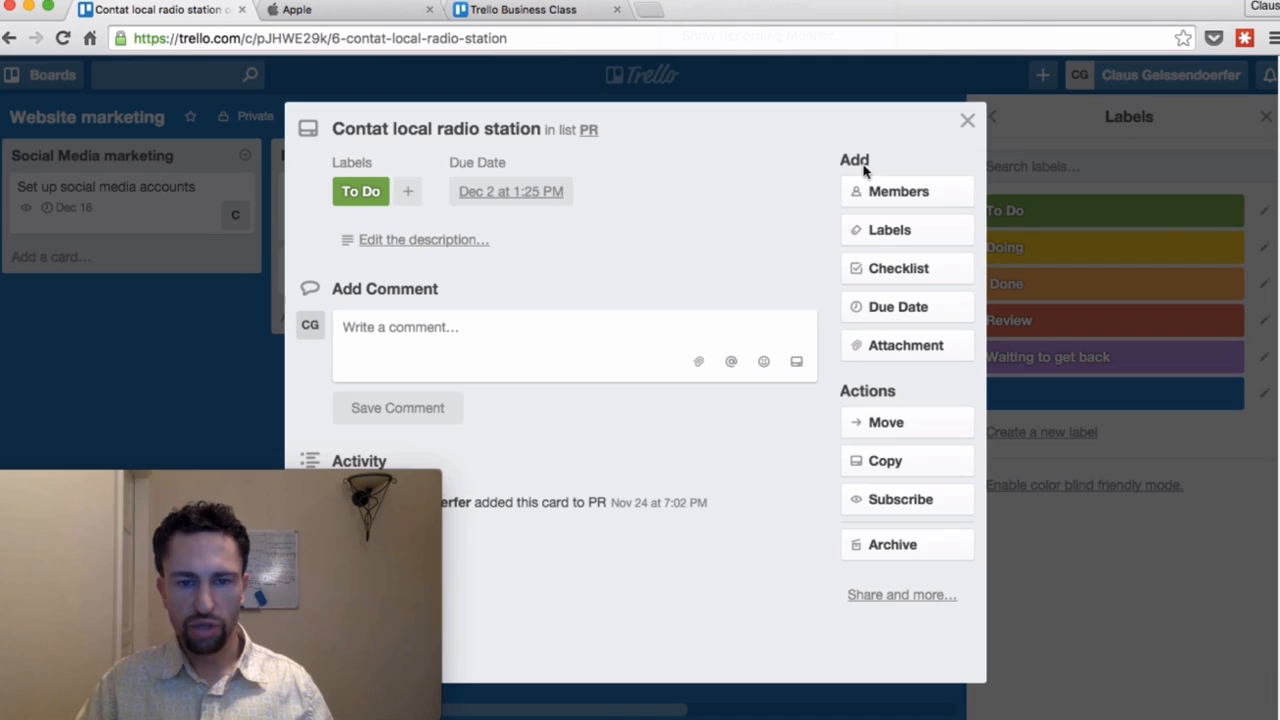
left_click(917, 235)
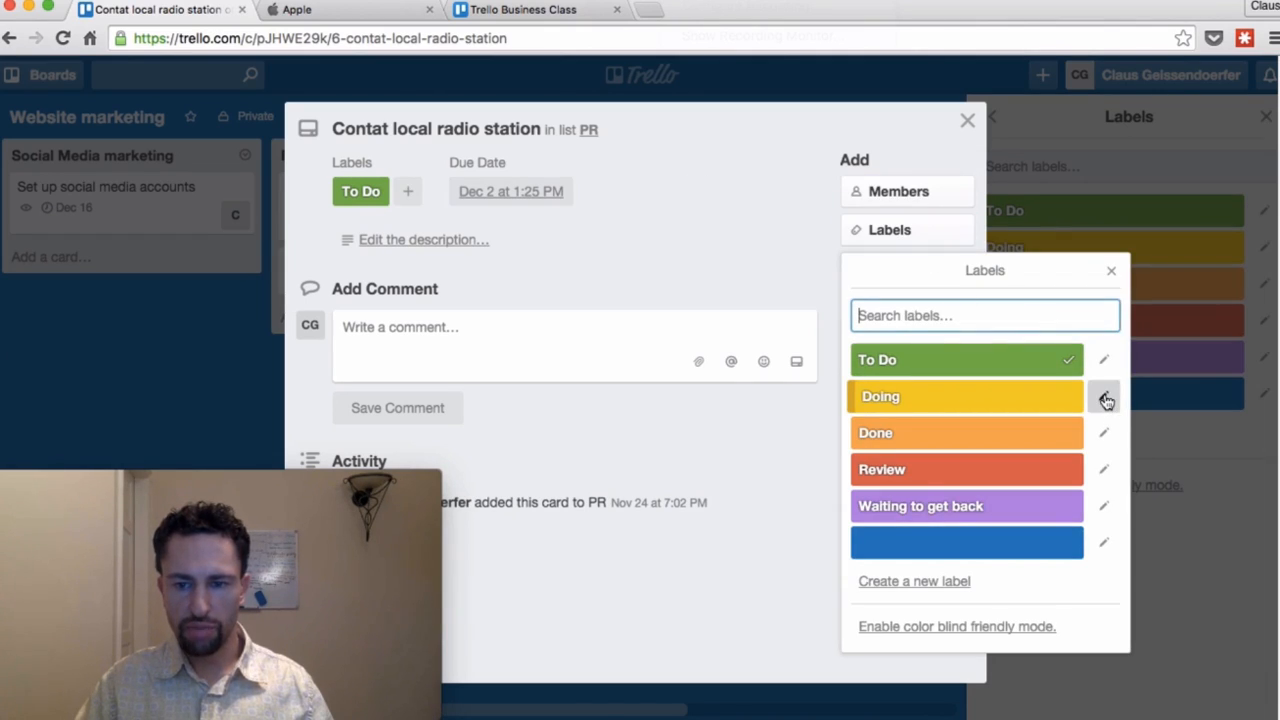
left_click(1072, 399)
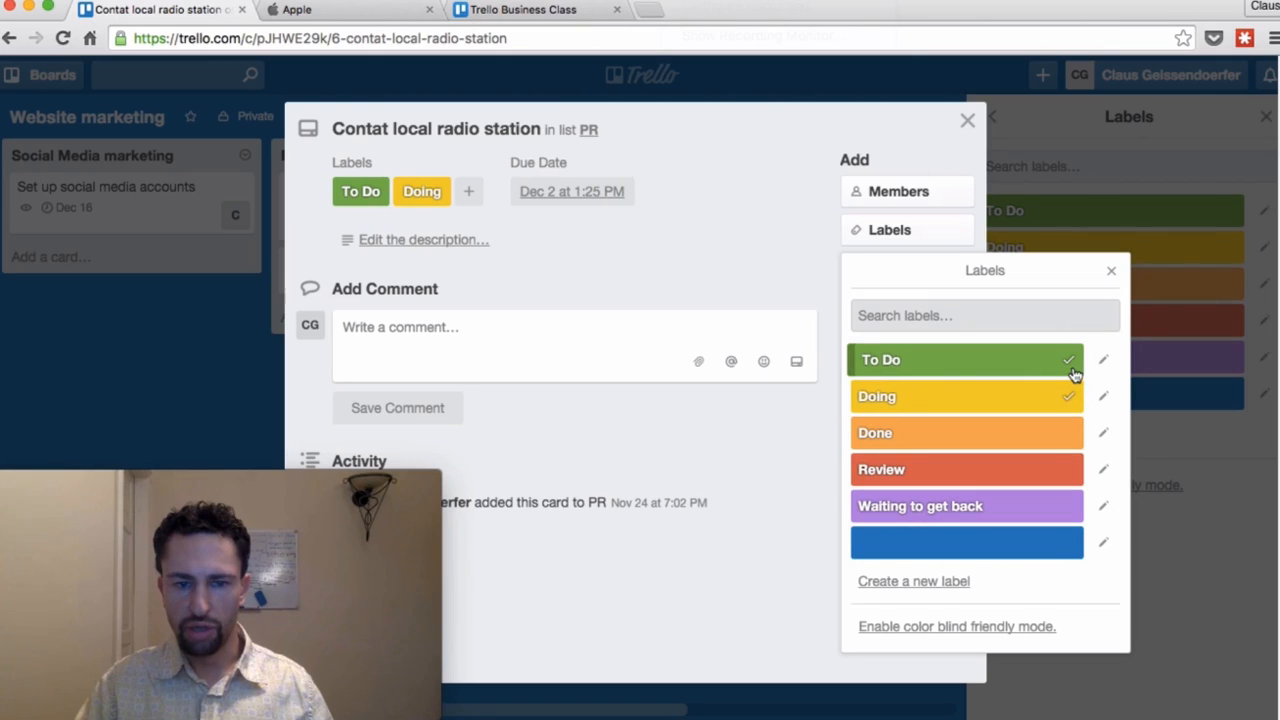
left_click(1073, 365)
left_click(1112, 271)
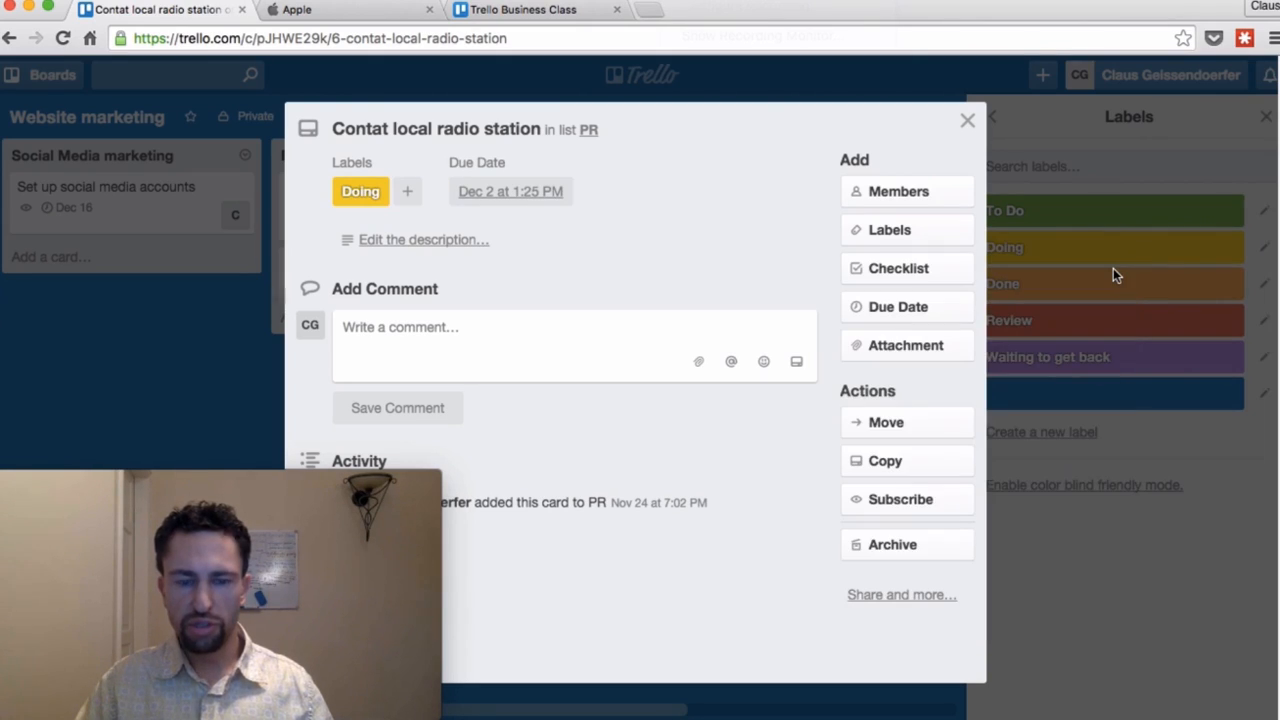
left_click(968, 121)
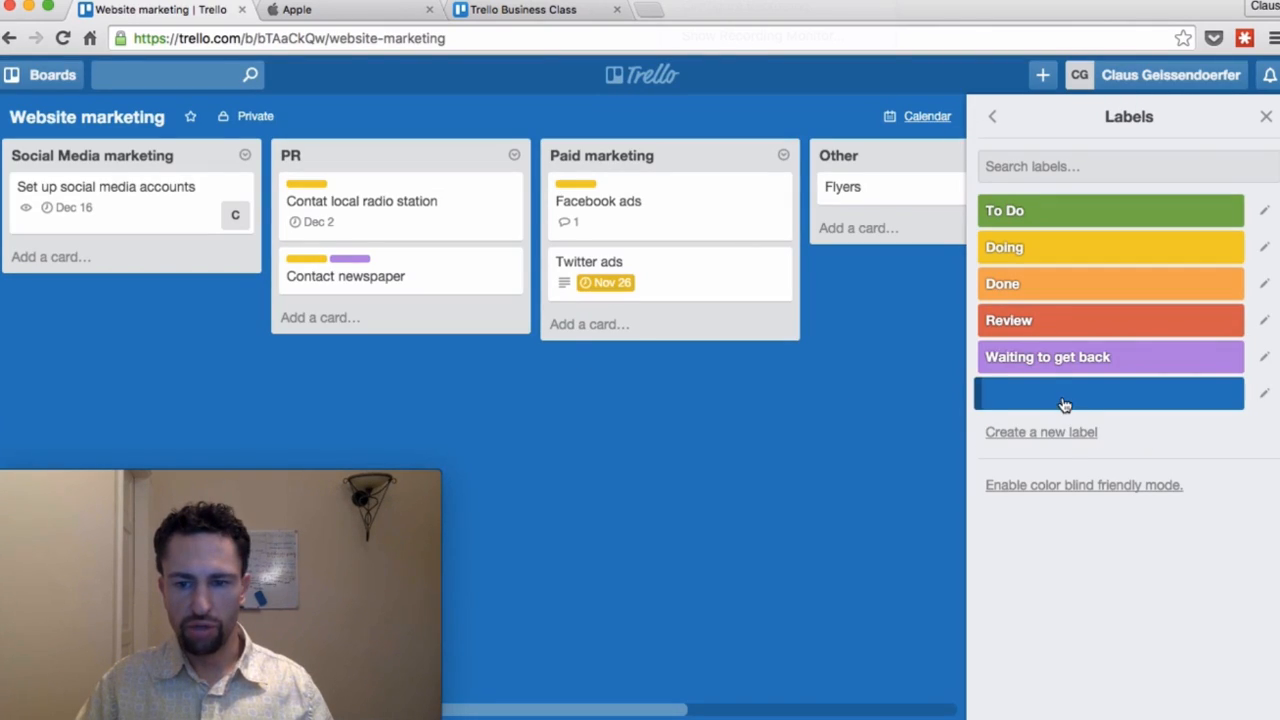
Step: Name the blank blue board label 'Ideas'
left_click(1064, 400)
type("Ideas")
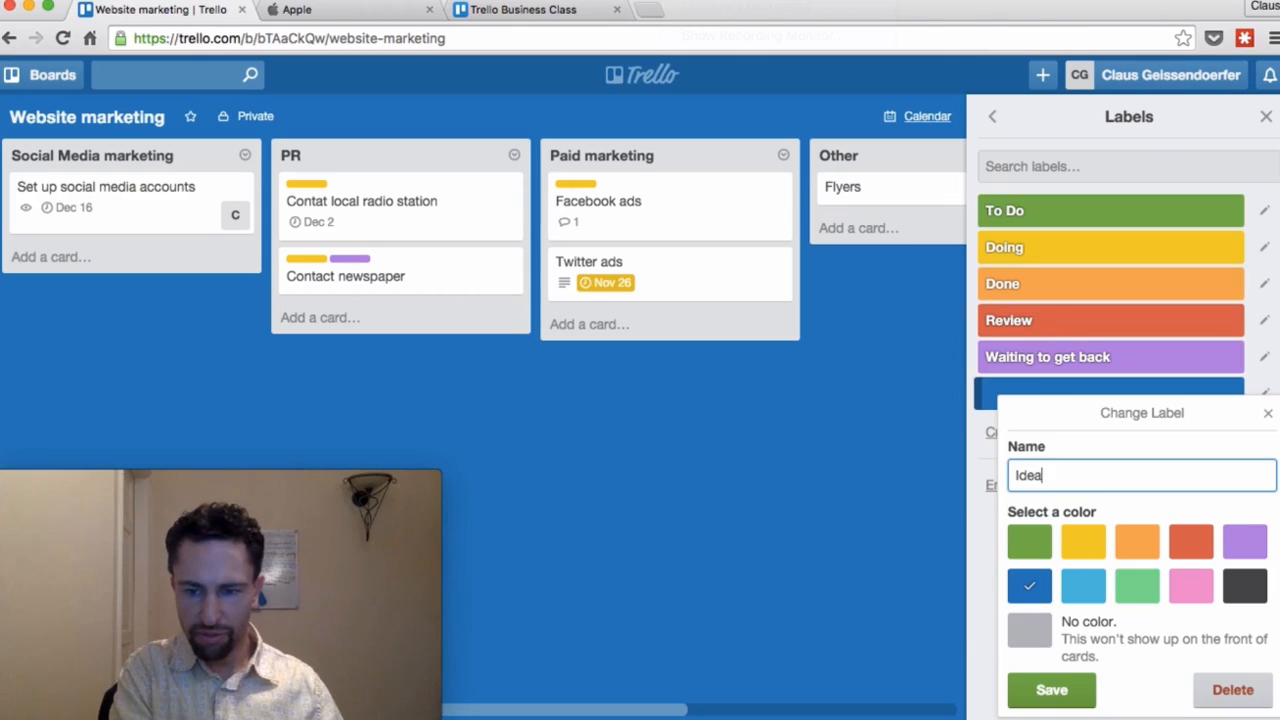
key("Return")
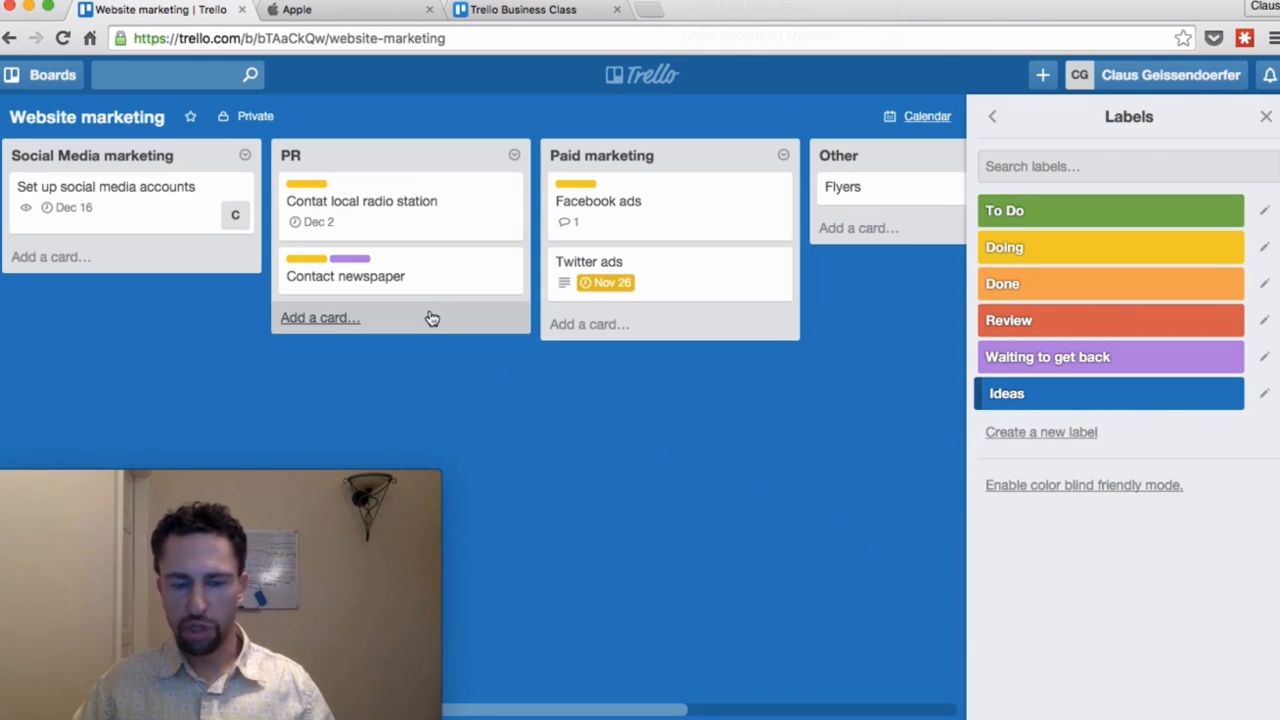
left_click(178, 70)
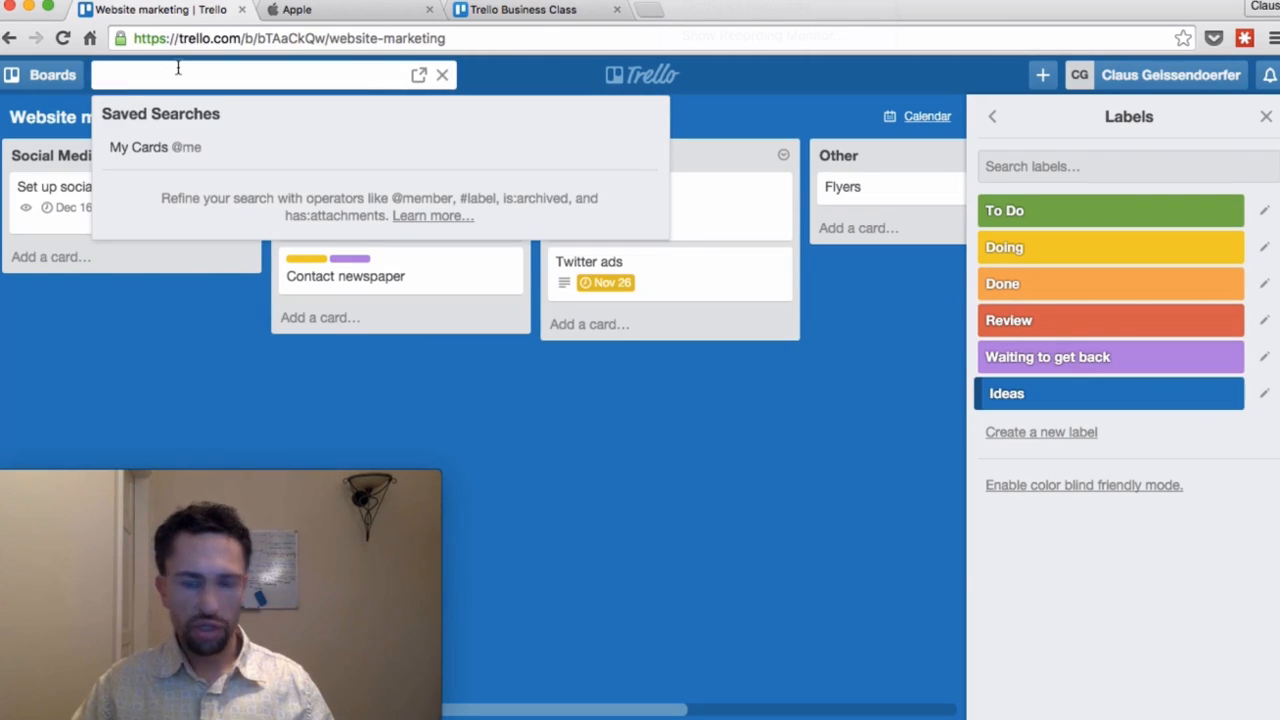
Step: Search the cards for 'Flyers', then dismiss the results
type("Flyers")
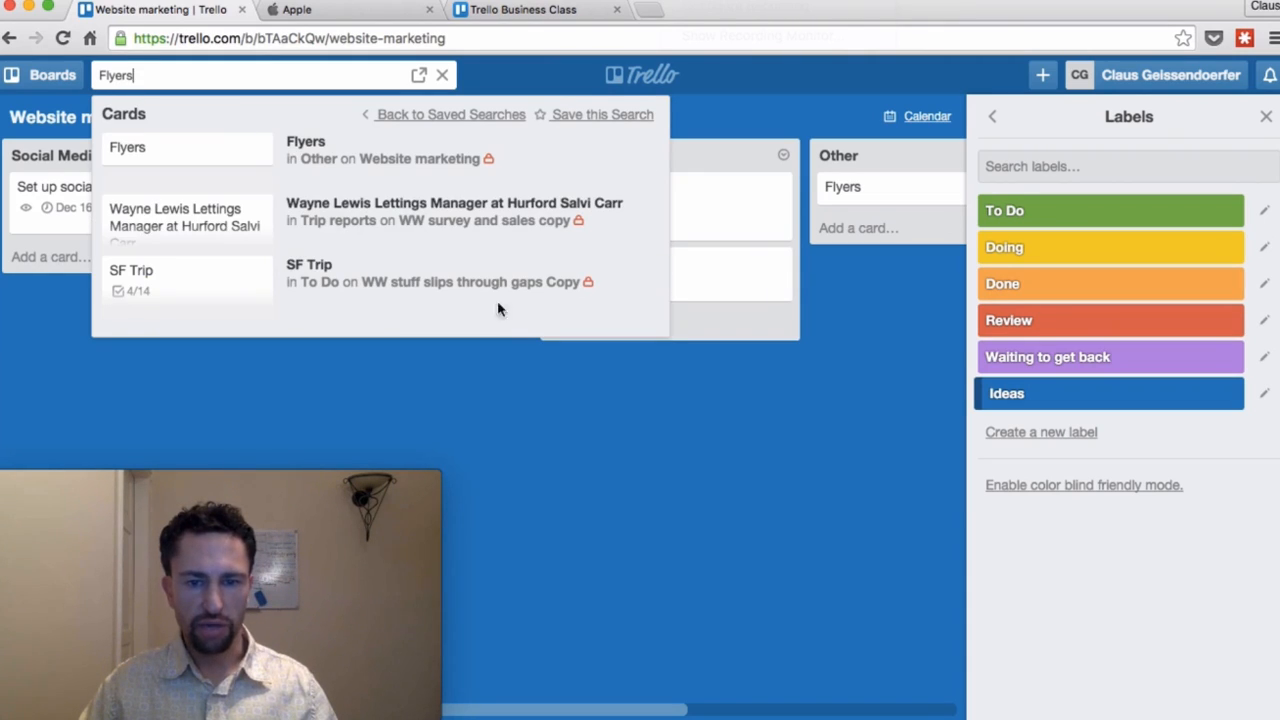
left_click(537, 402)
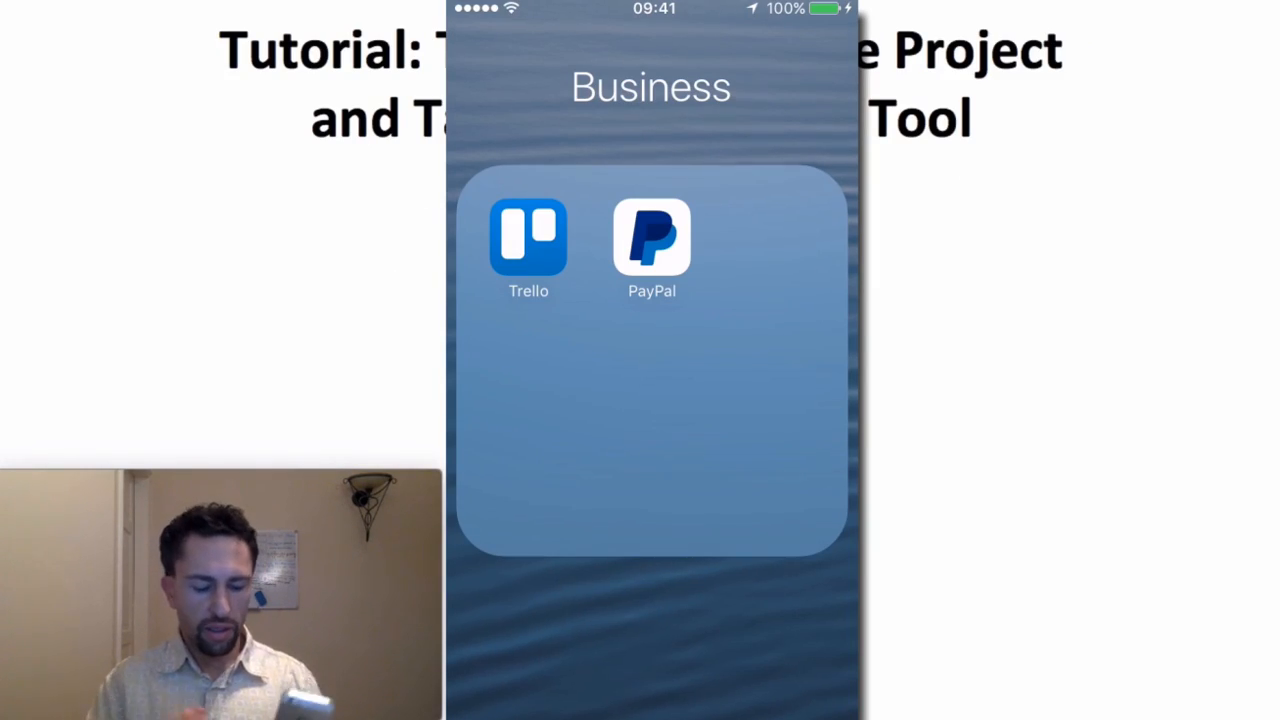
Step: Launch the Trello iPhone app and open the Website marketing board
left_click(528, 237)
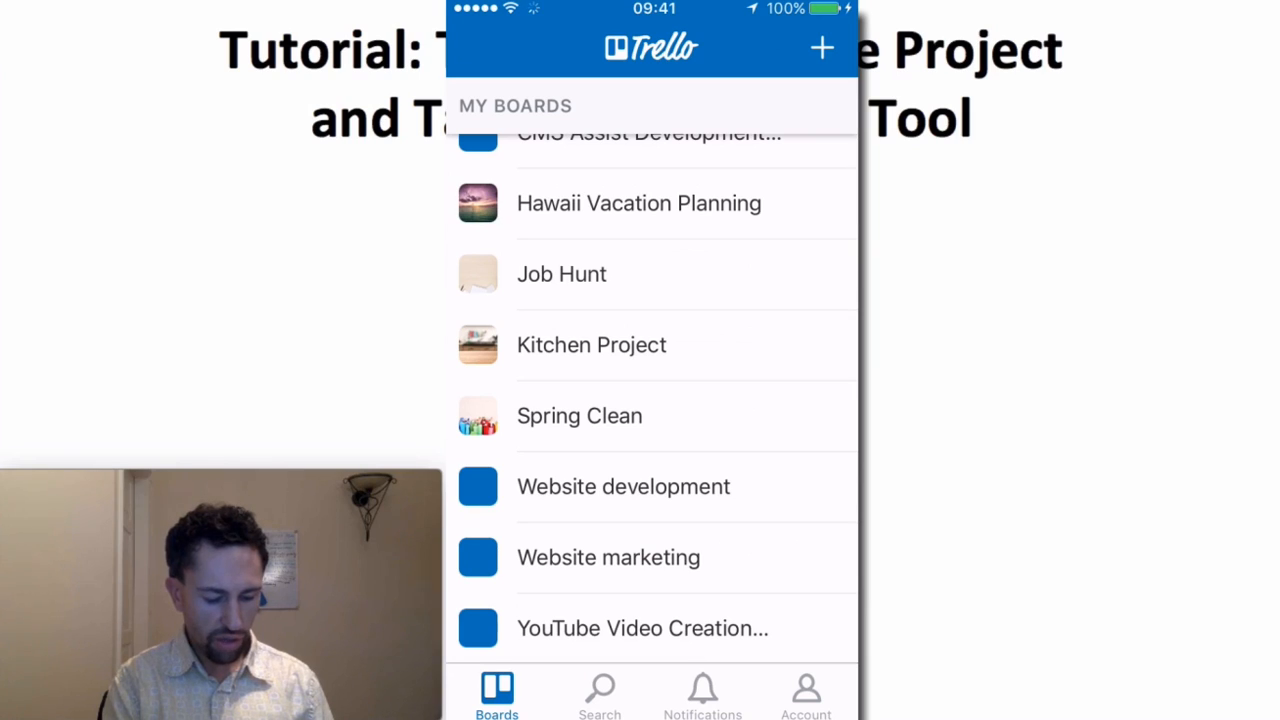
scroll(652, 400, "up", 3)
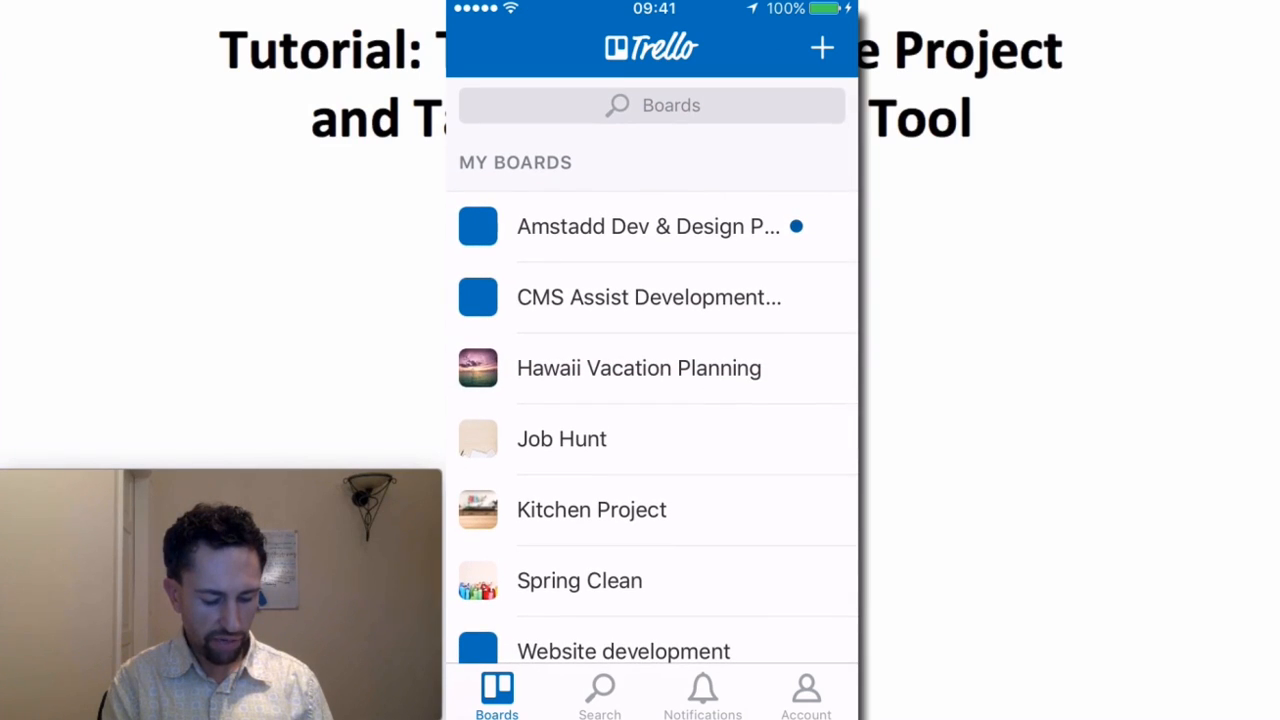
scroll(652, 400, "down", 3)
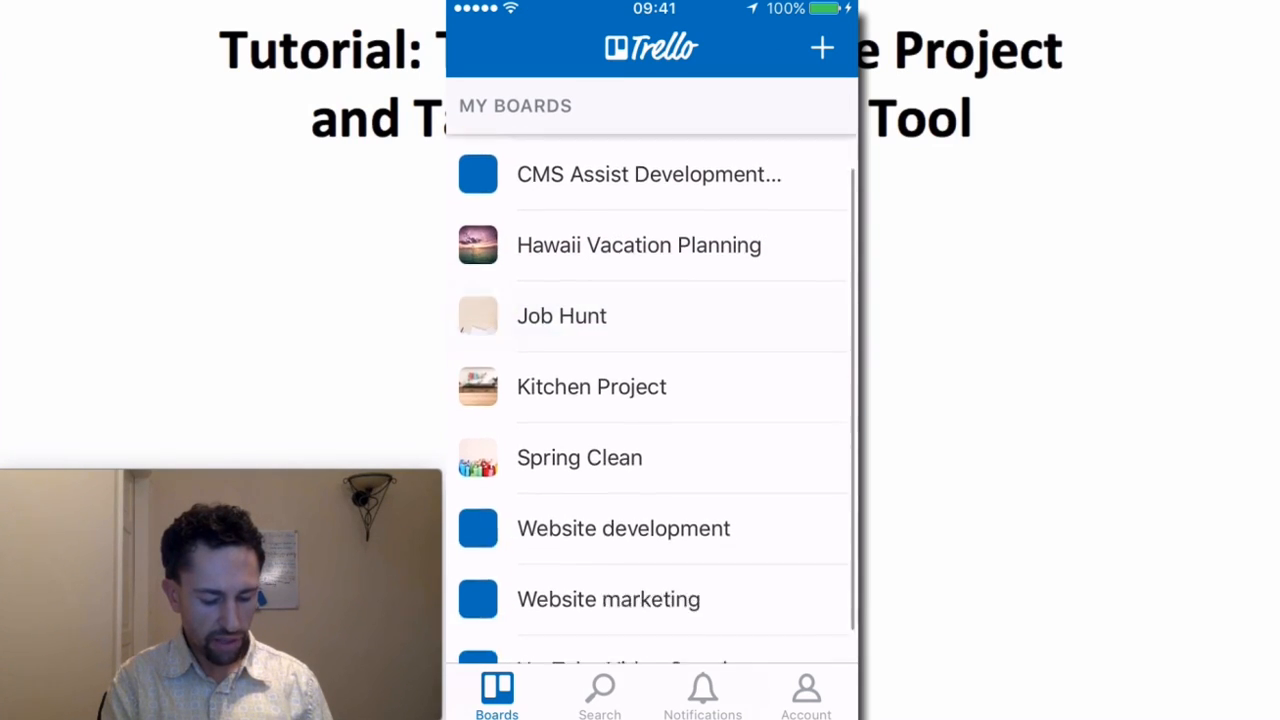
left_click(608, 557)
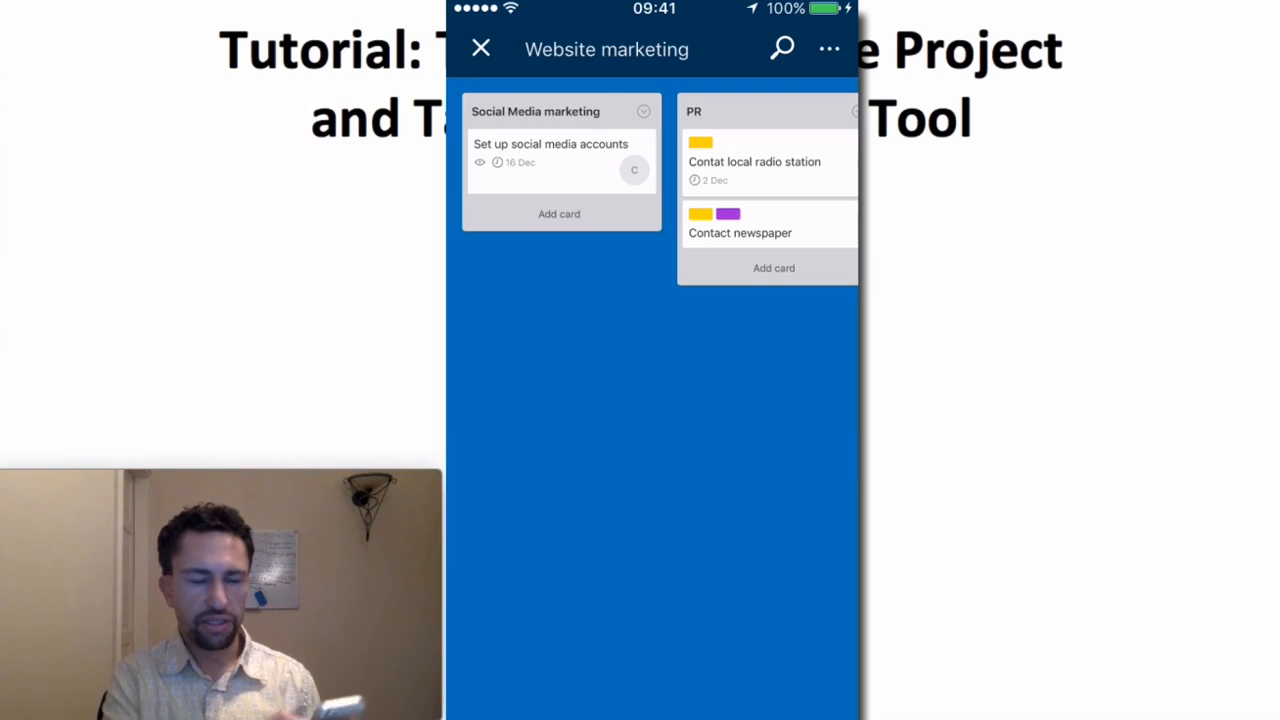
Step: Comment 'Make sure to use twitter' on the Set up social media accounts card
left_click(551, 150)
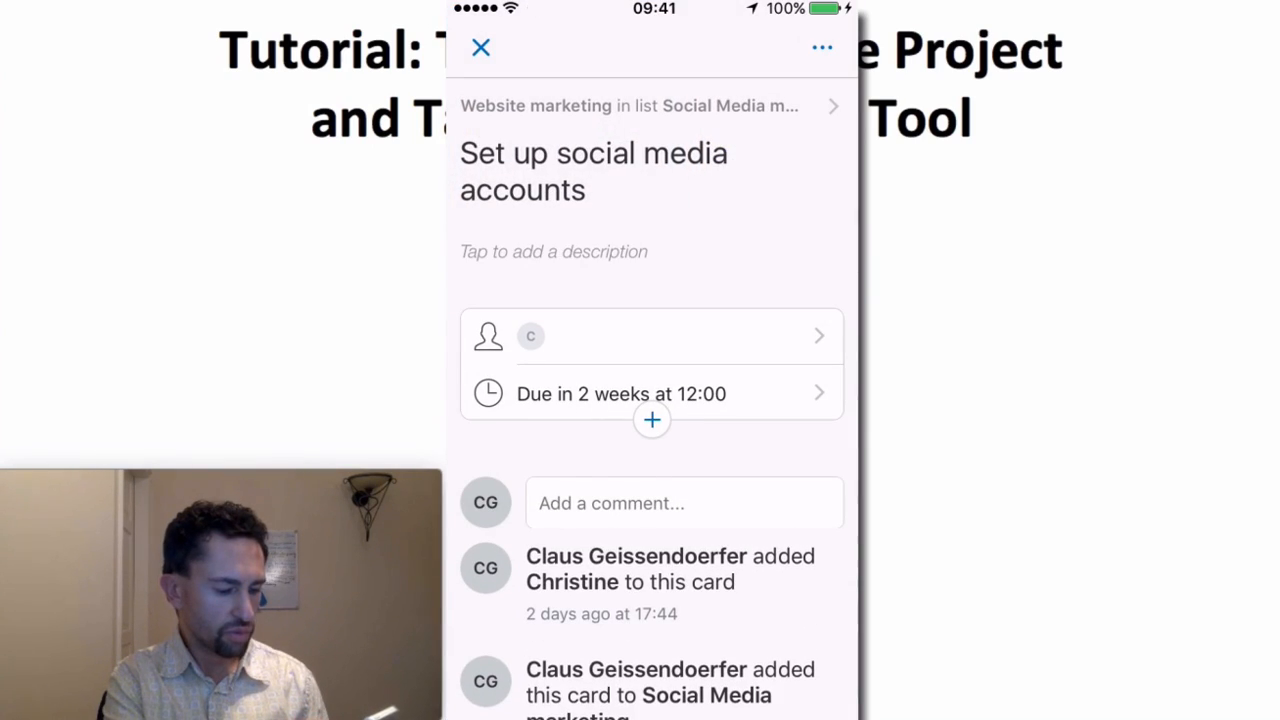
left_click(684, 503)
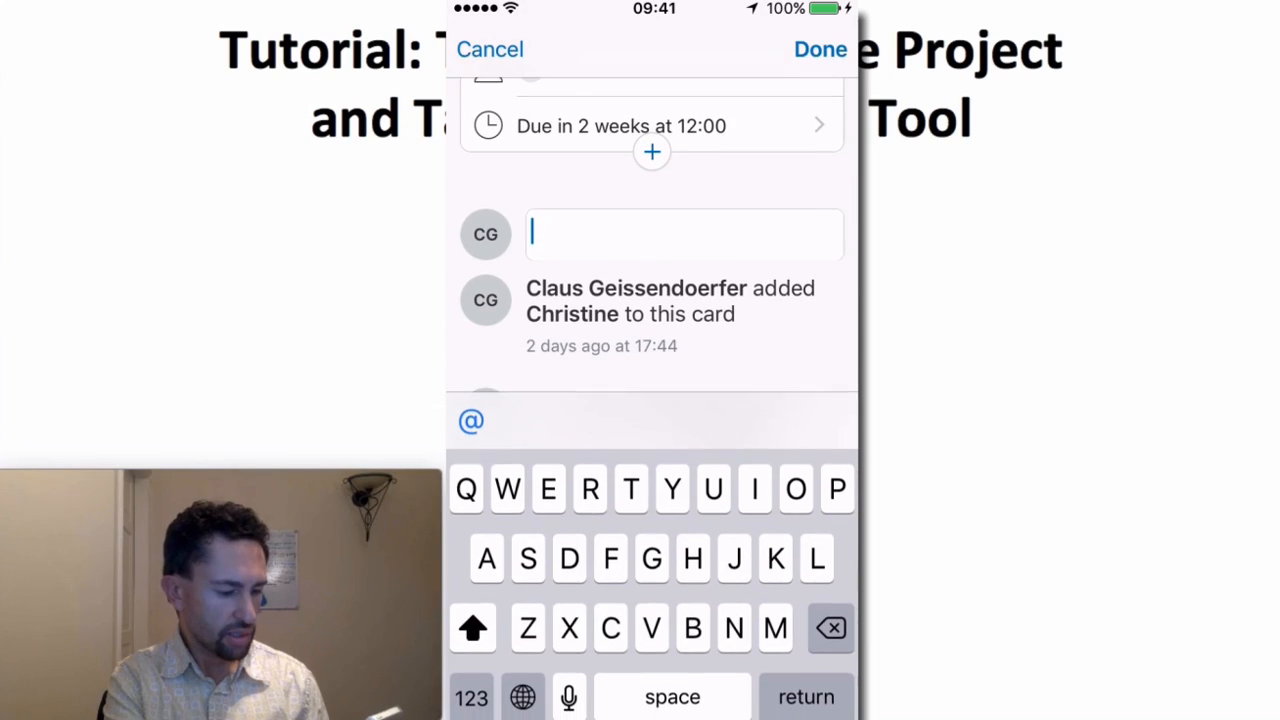
type("Make ")
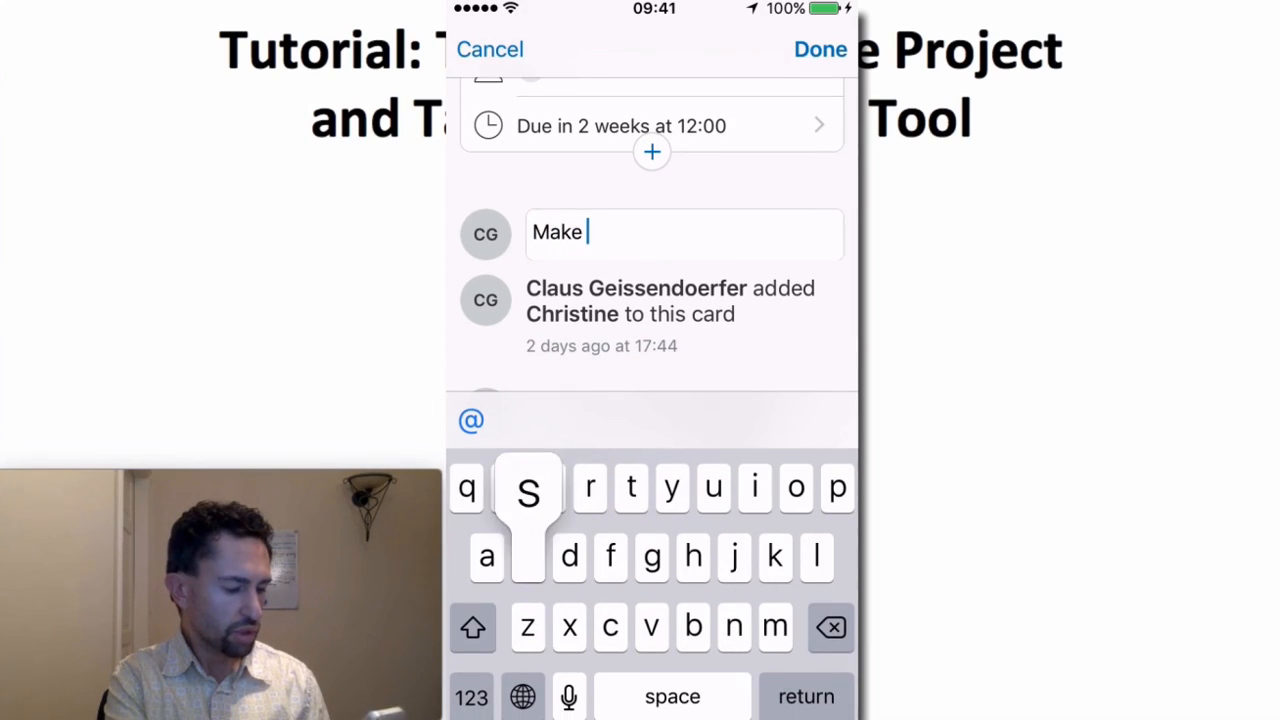
type("sure to use twitter")
left_click(820, 49)
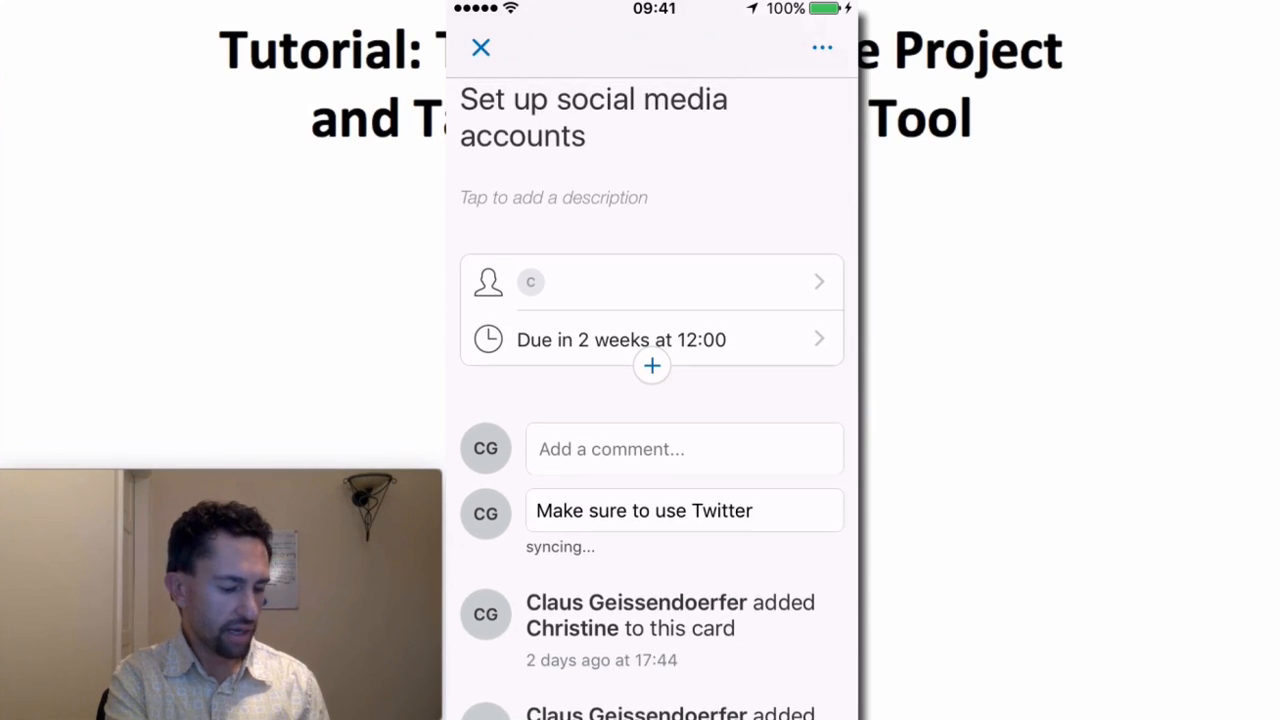
left_click(481, 47)
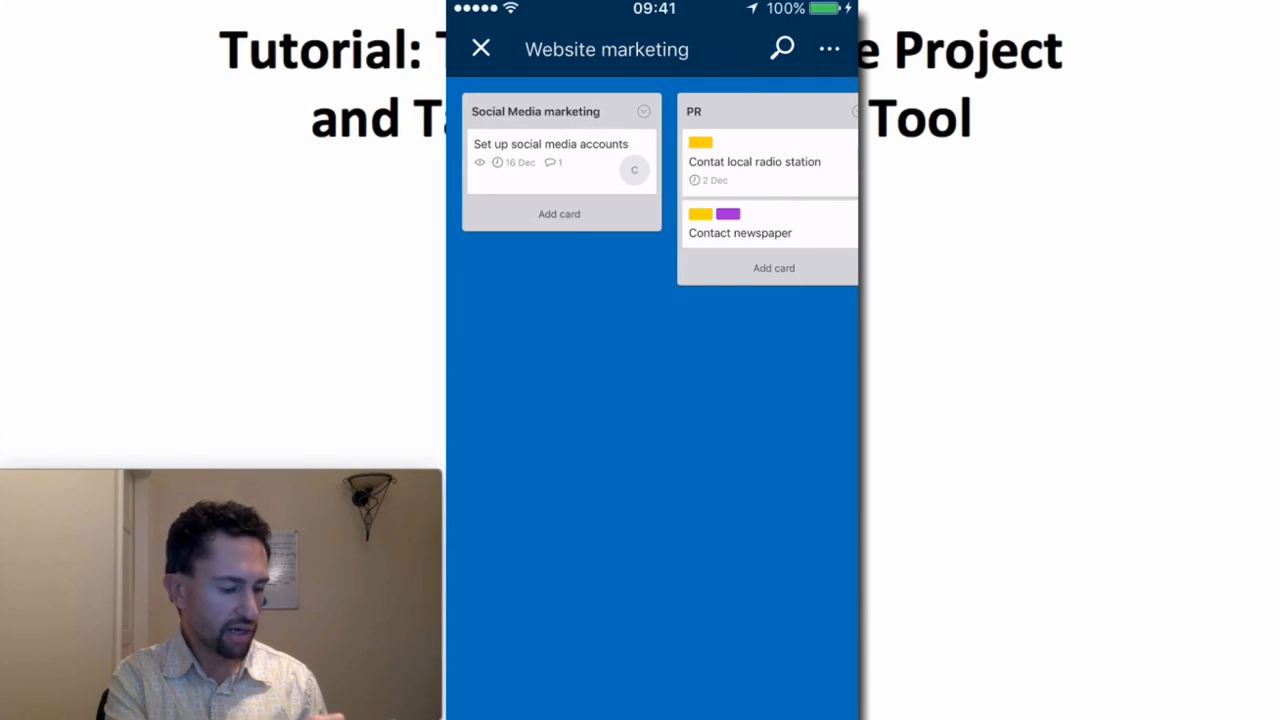
mouse_move(560, 110)
left_mouse_down()
mouse_move(760, 125)
mouse_move(545, 115)
left_mouse_up()
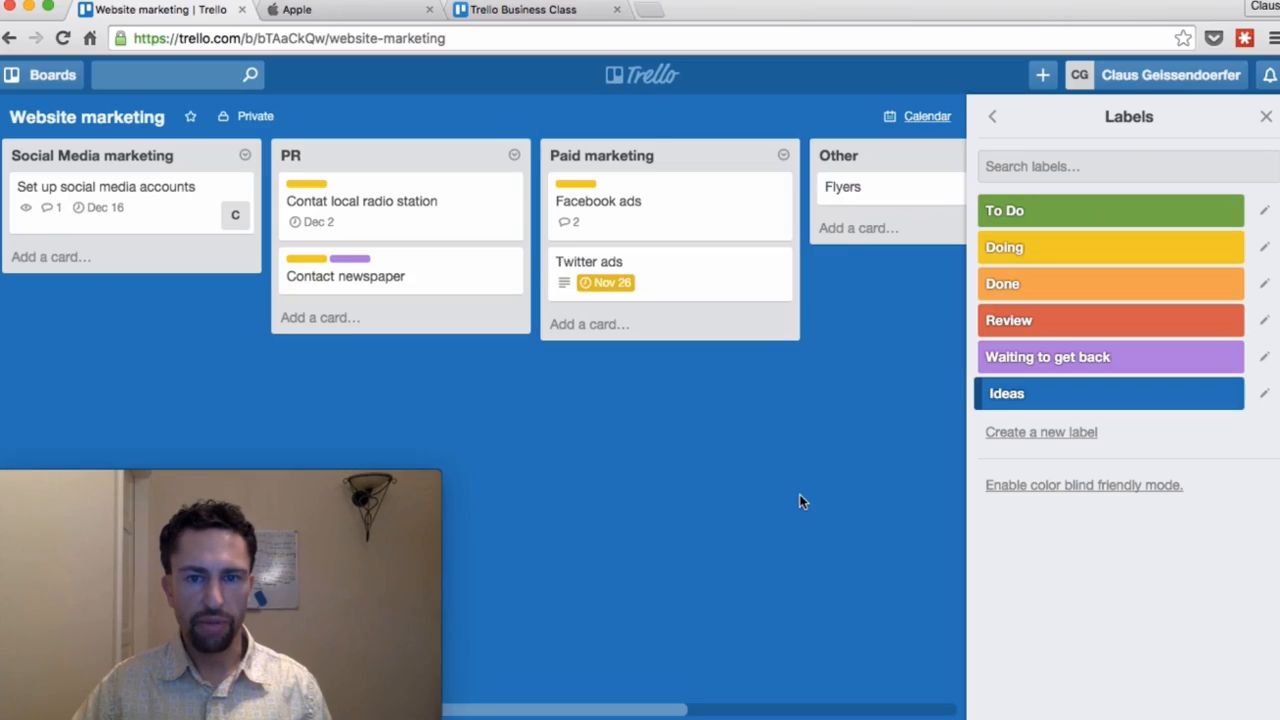
left_click(562, 10)
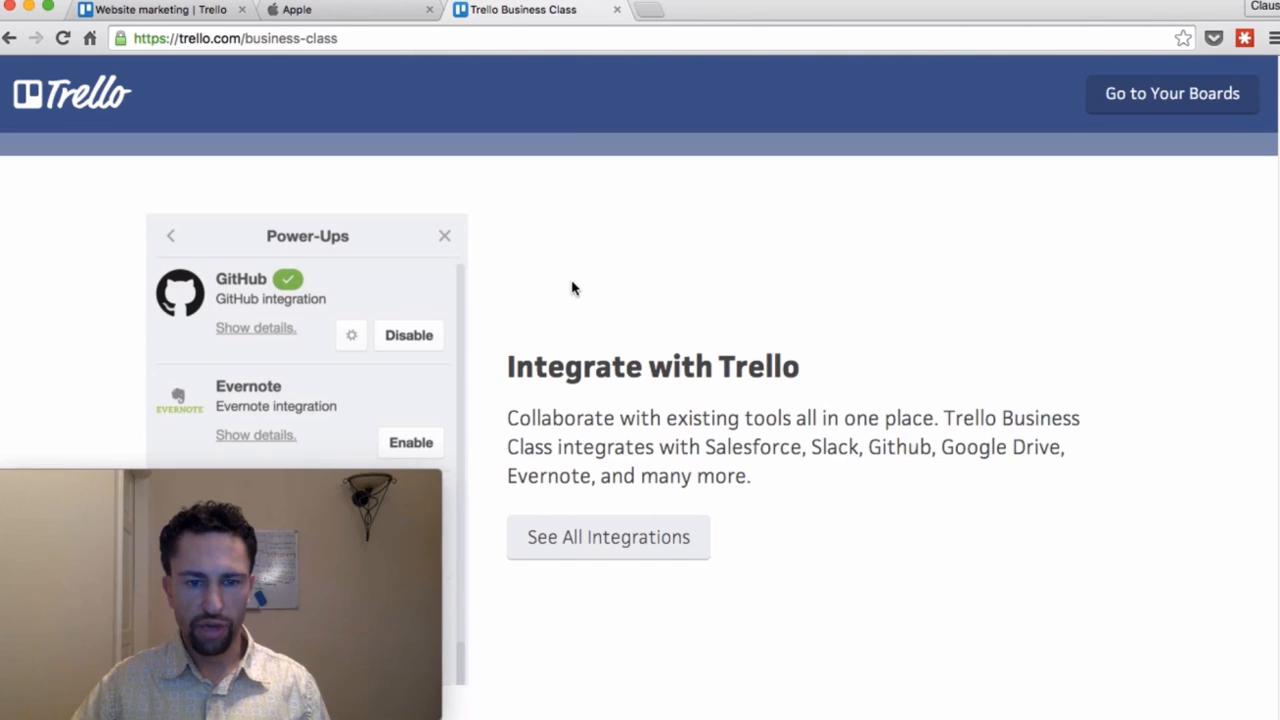
scroll(572, 288, "up", 3)
scroll(572, 288, "down", 3)
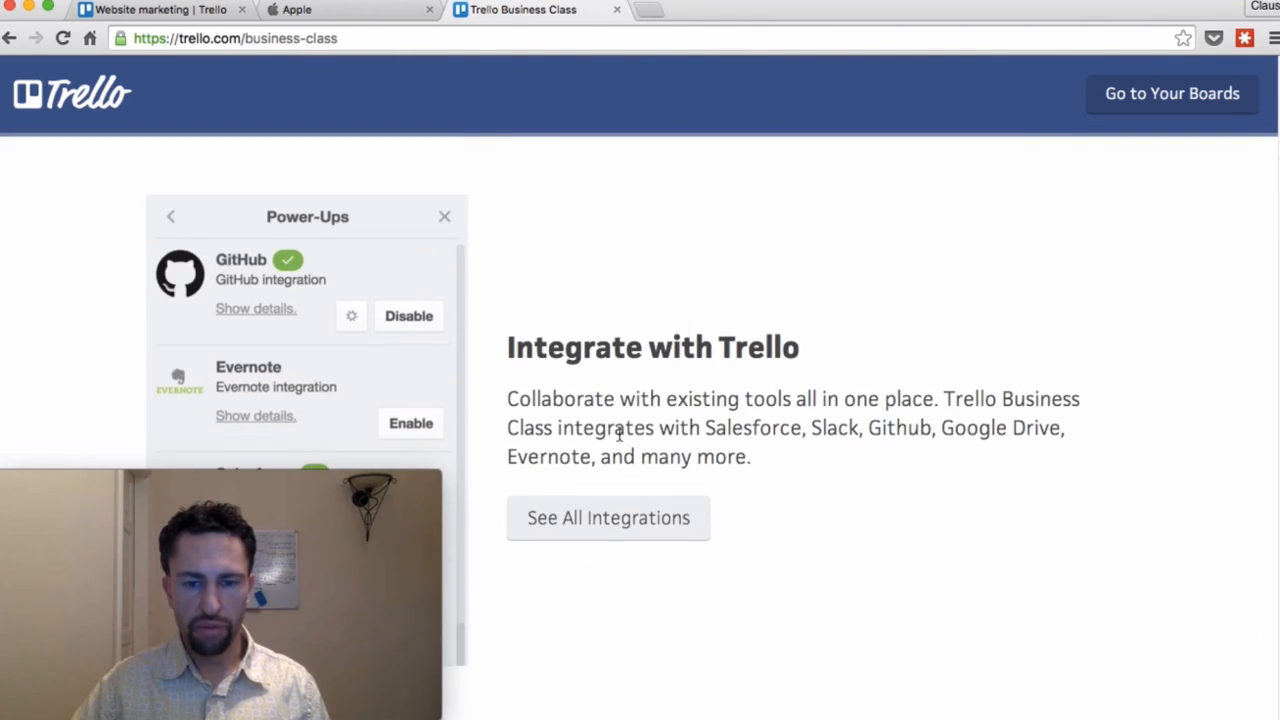
scroll(593, 428, "down", 1)
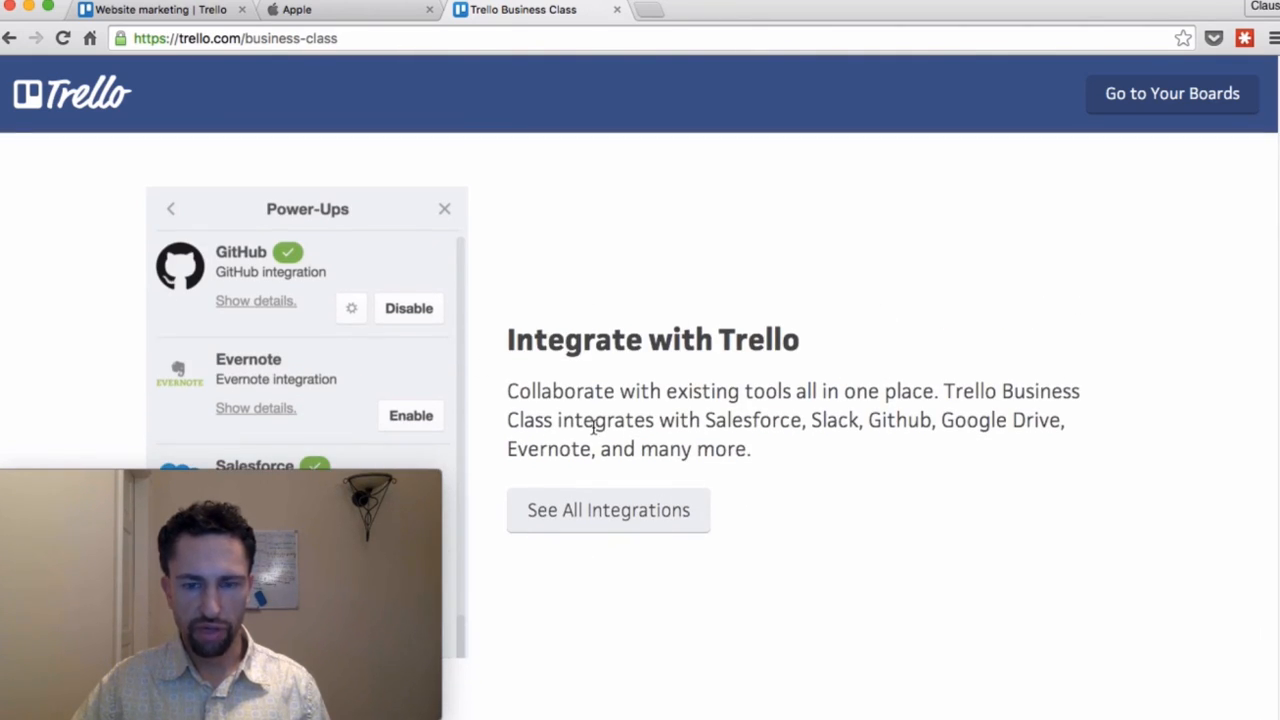
scroll(593, 428, "up", 5)
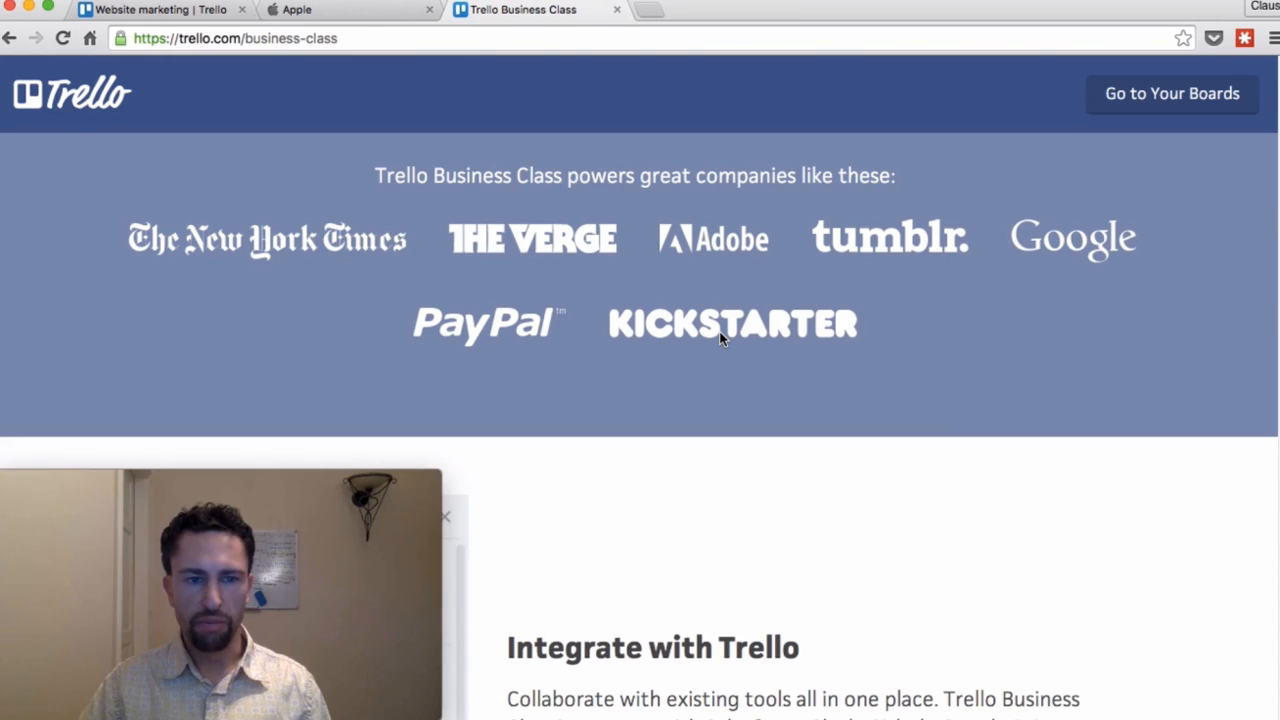
key("ctrl+Tab")
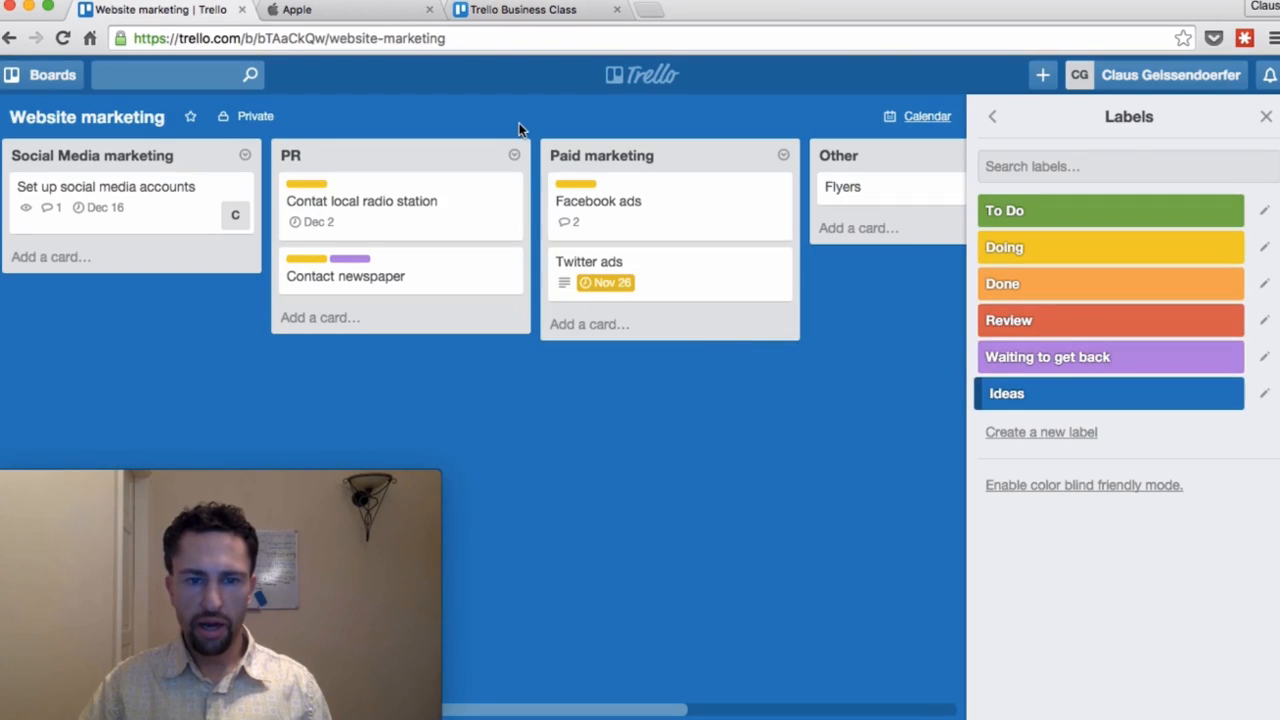
Step: Go to all boards and open Hawaii Vacation Planning, glancing at its More menu options
left_click(670, 78)
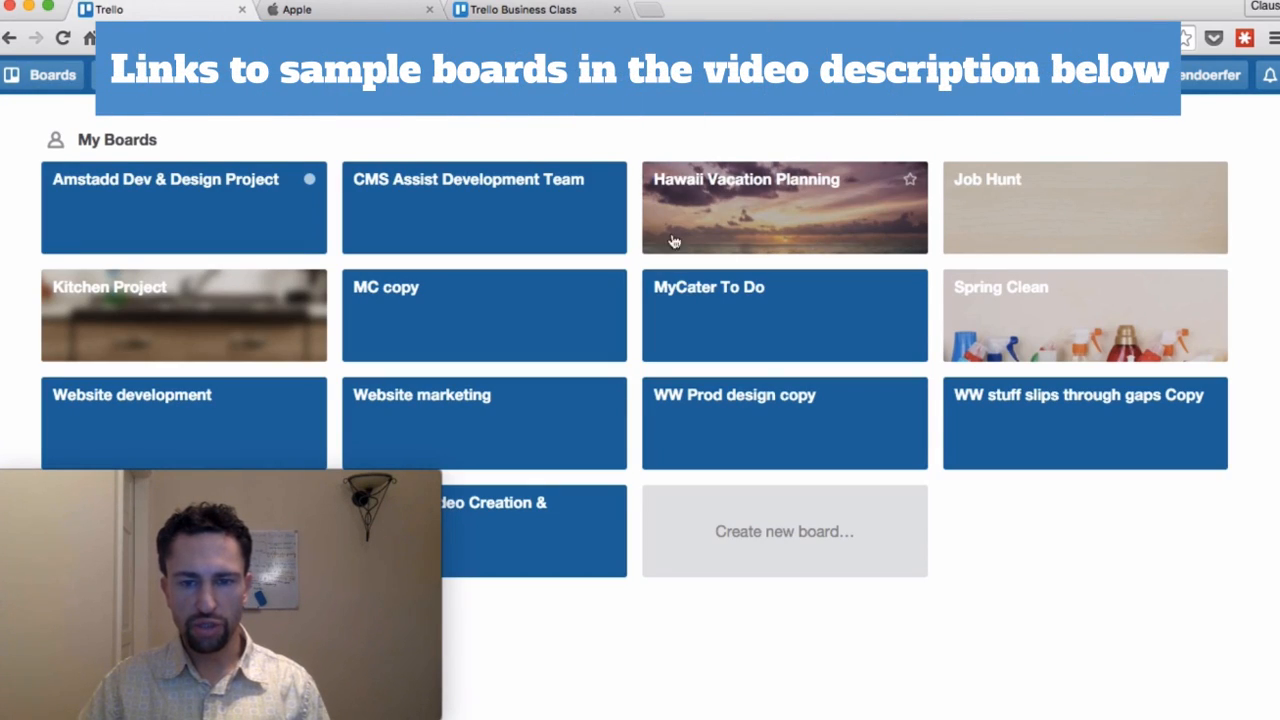
left_click(755, 197)
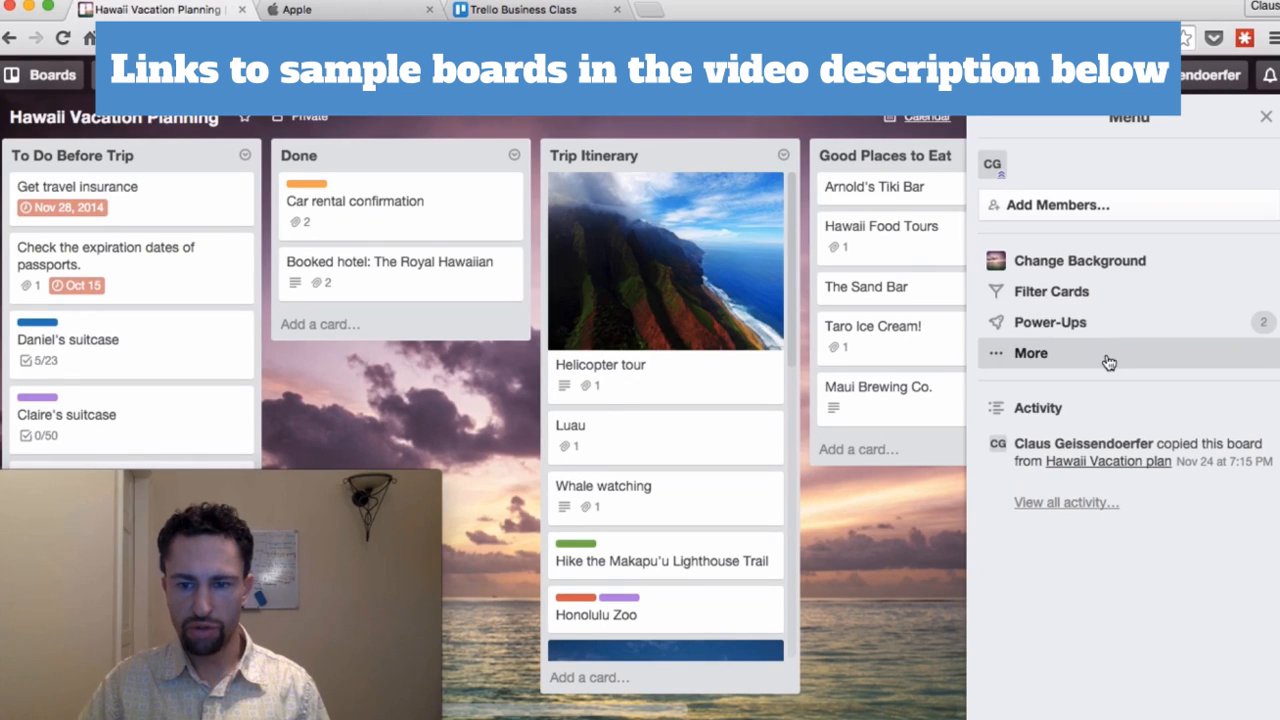
left_click(1107, 358)
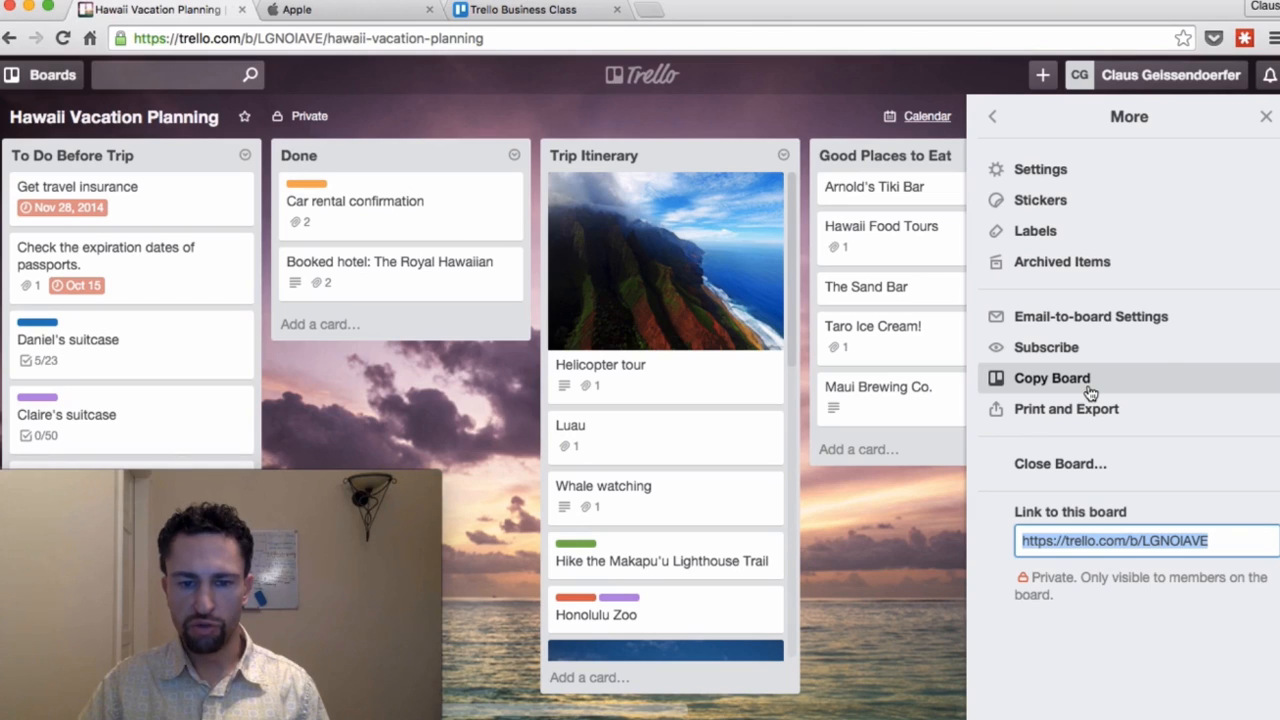
left_click(1266, 120)
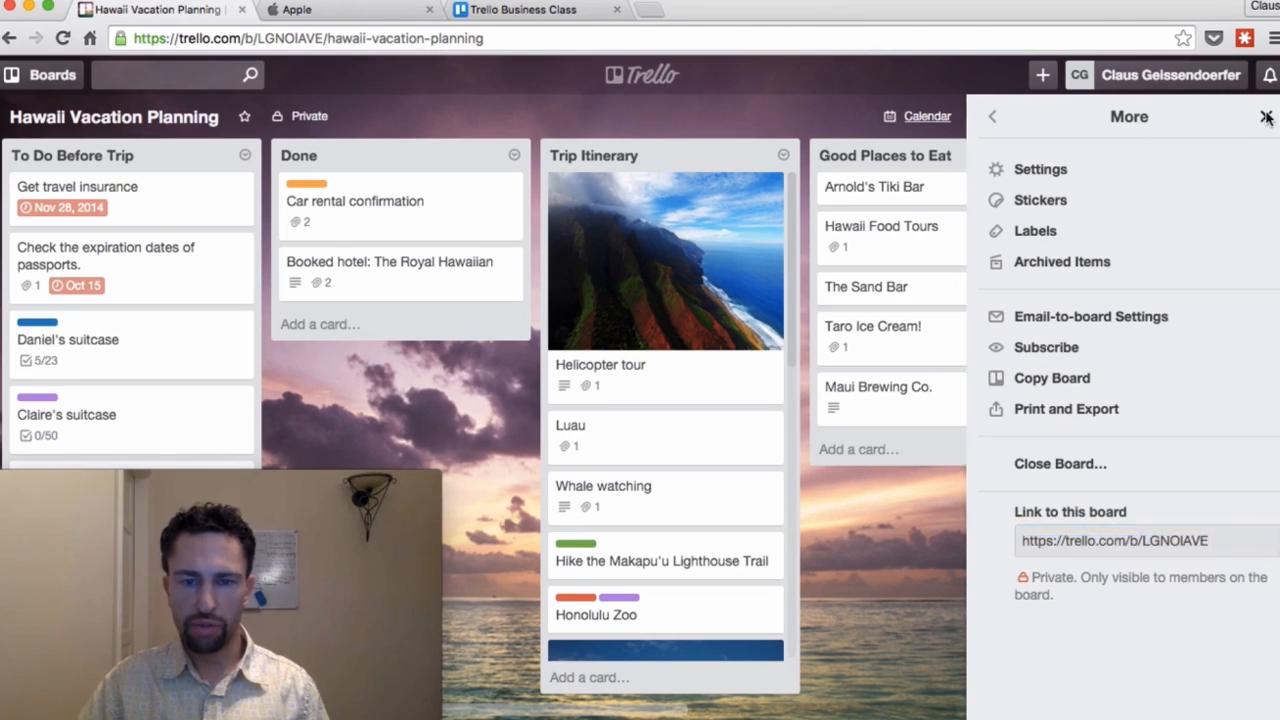